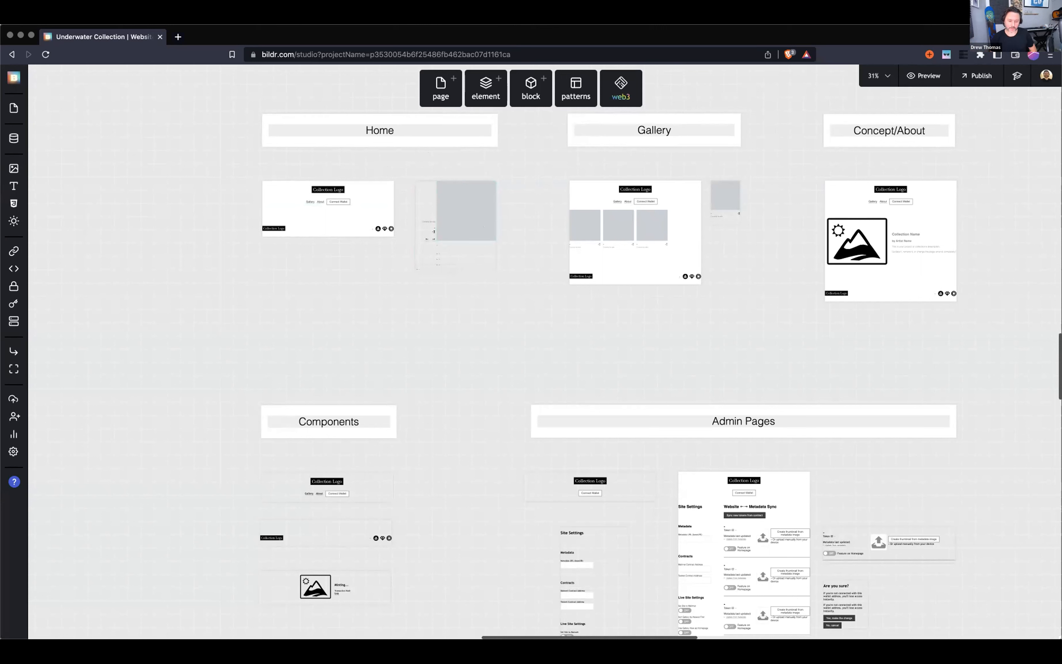
Open the Admin page from the project canvas at a readable scale and display its list of flows.
key(super+Tab)
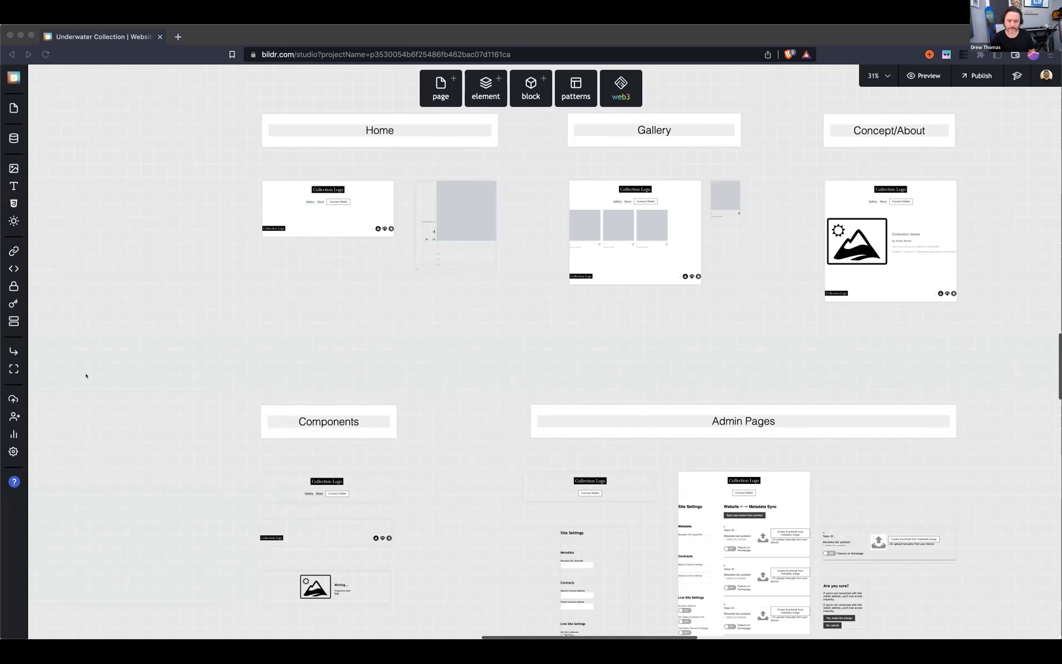
click(158, 368)
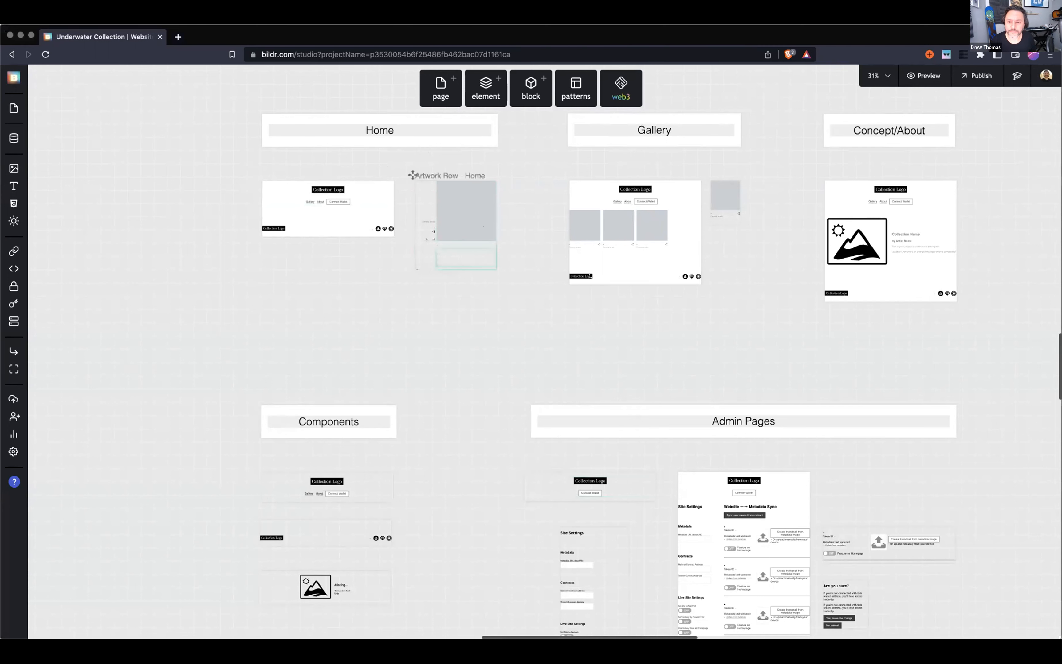
scroll(582, 276, down, 2)
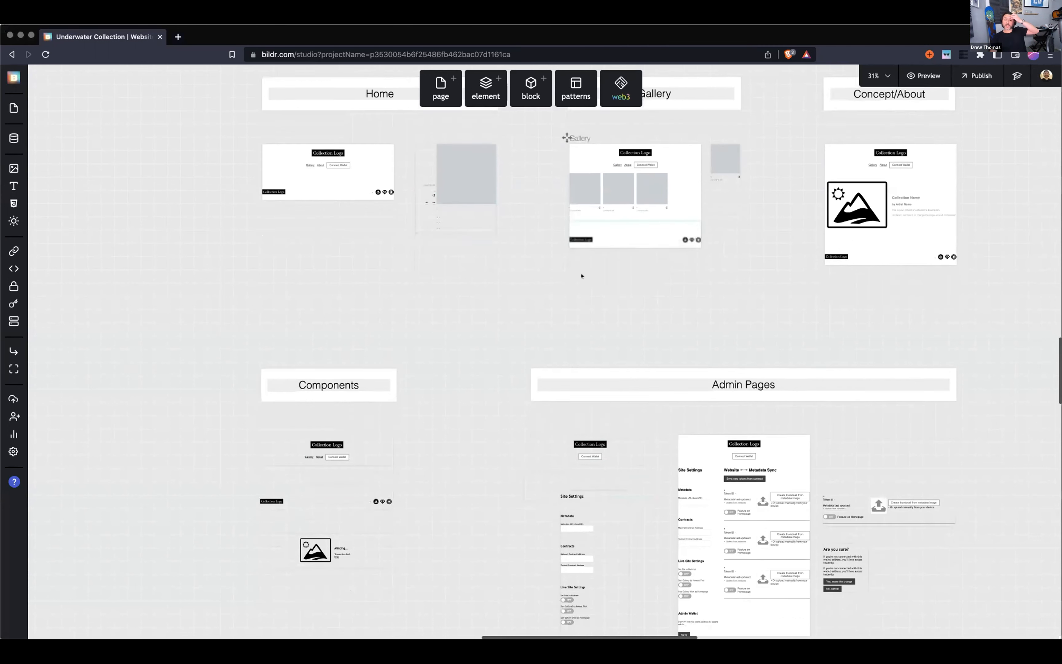
scroll(582, 276, up, 2)
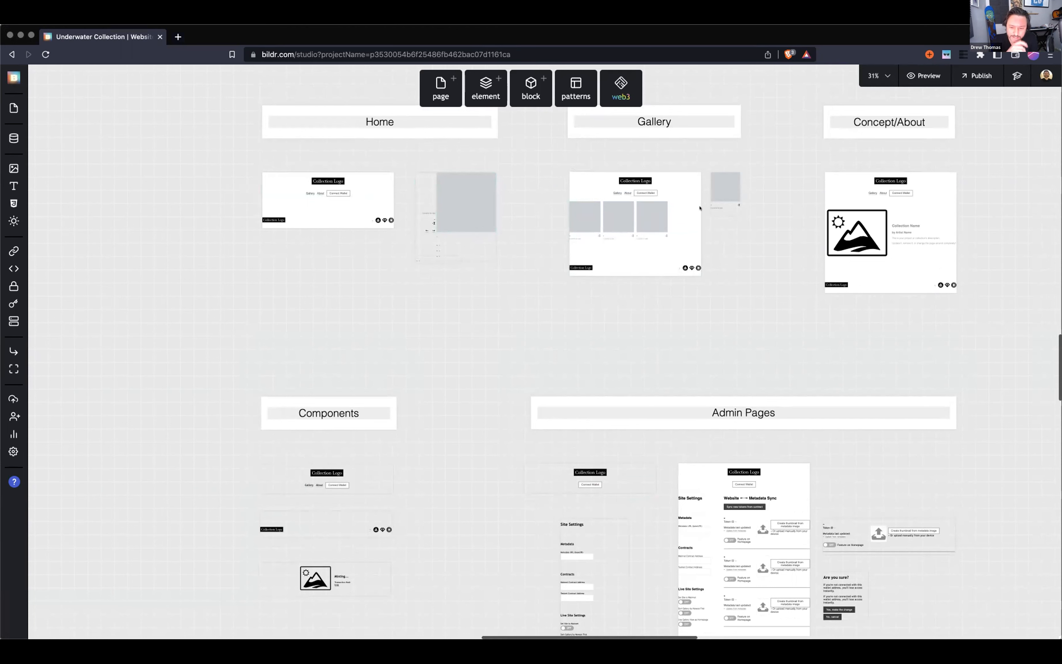
scroll(716, 374, down, 10)
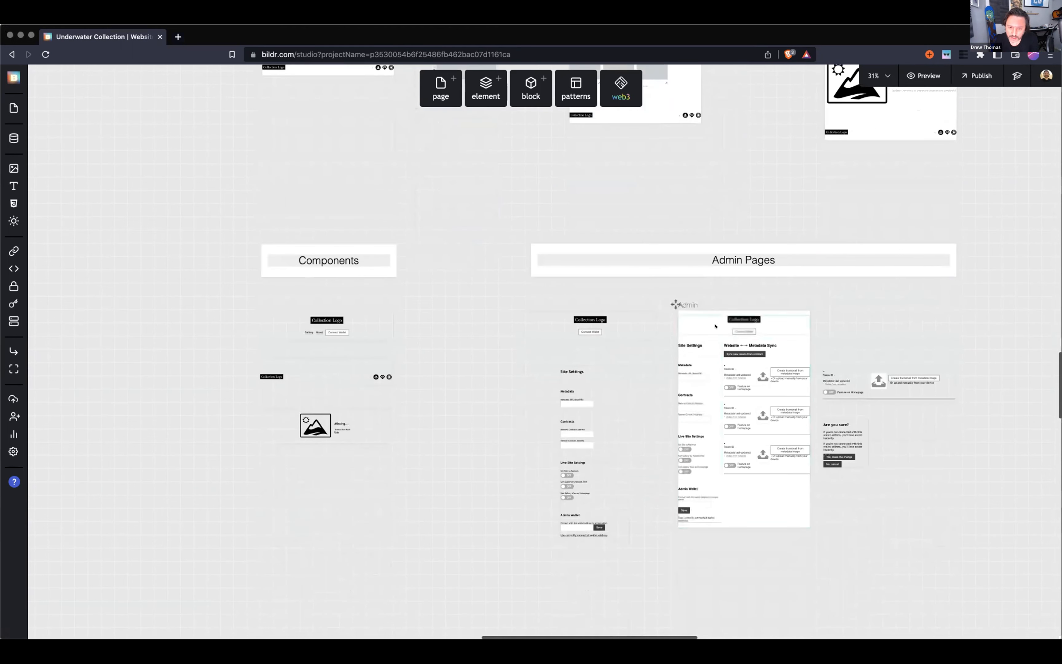
click(675, 304)
click(879, 76)
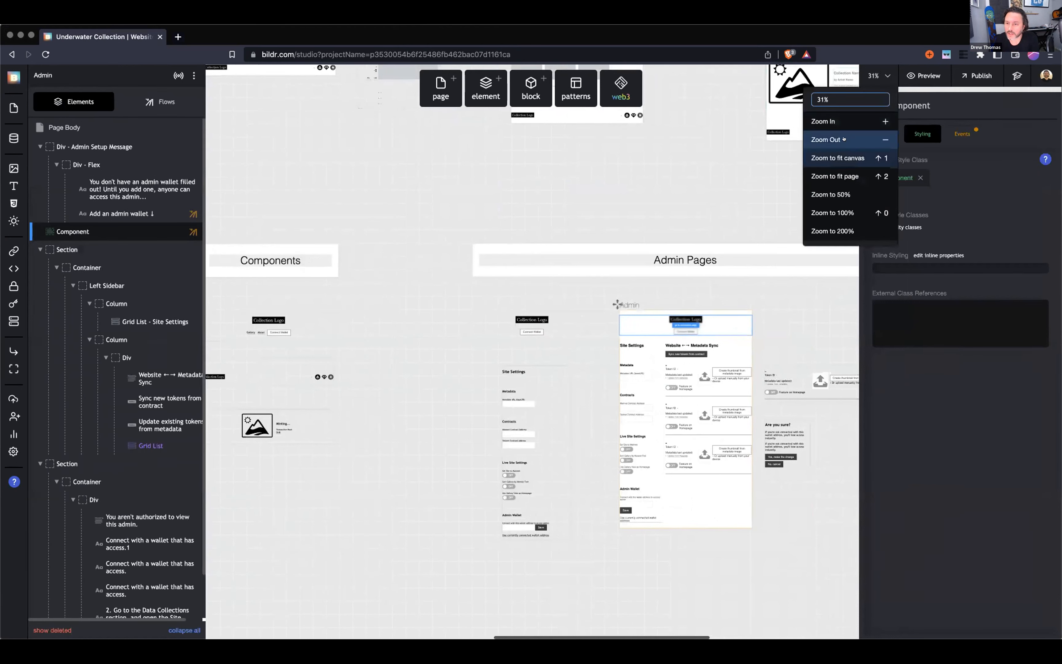
click(843, 123)
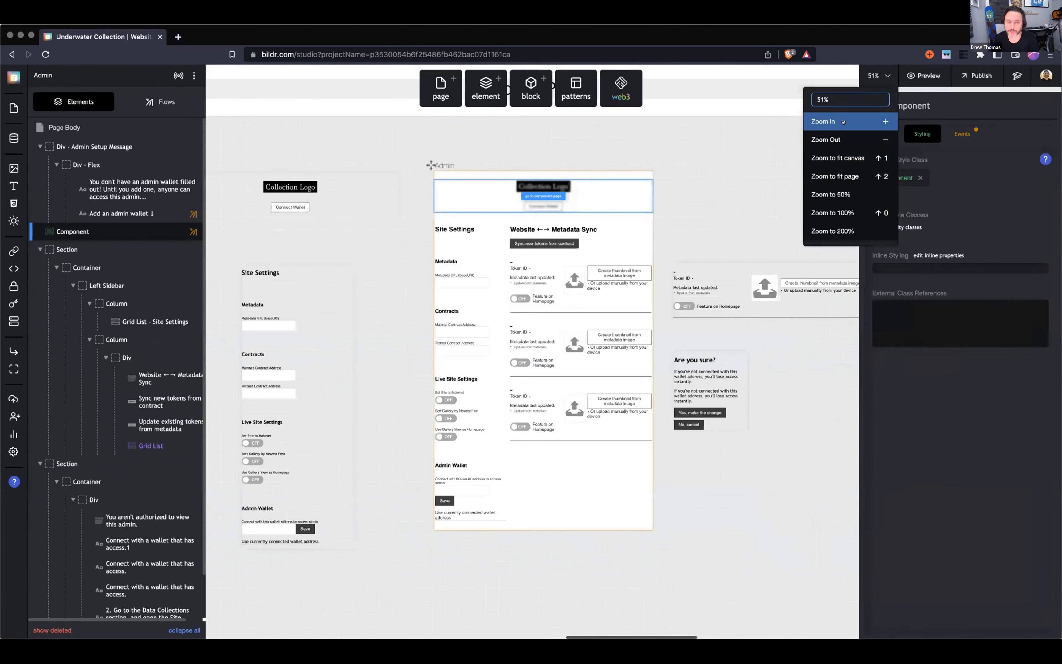
click(843, 123)
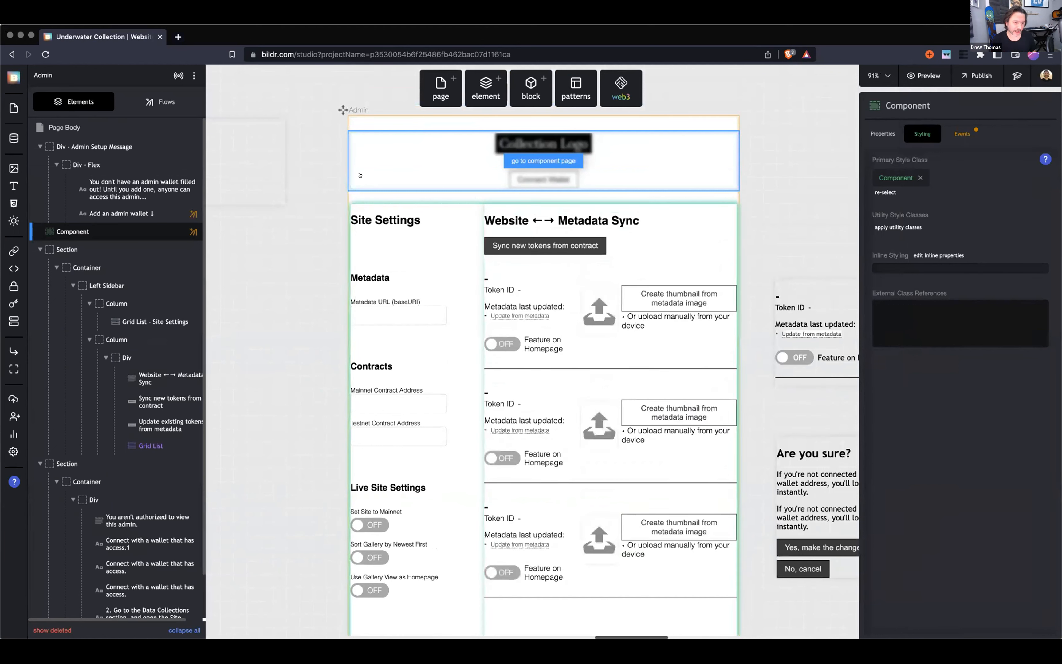
click(142, 101)
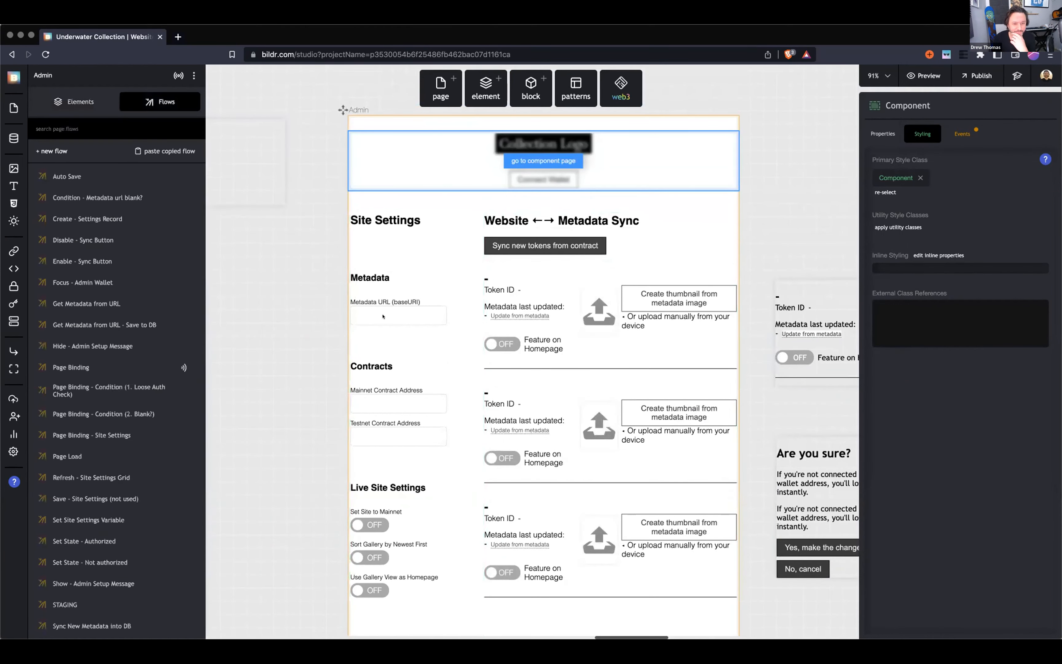
Go to the child page of the Site Settings grid list on the Admin page.
scroll(375, 428, down, 3)
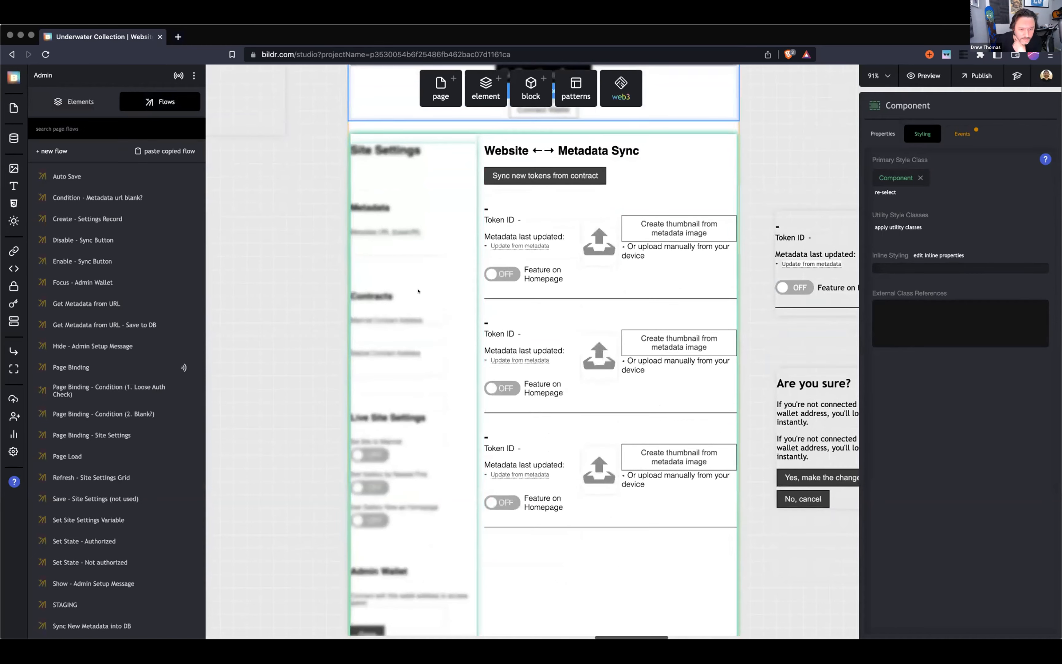
click(415, 286)
scroll(351, 351, right, 3)
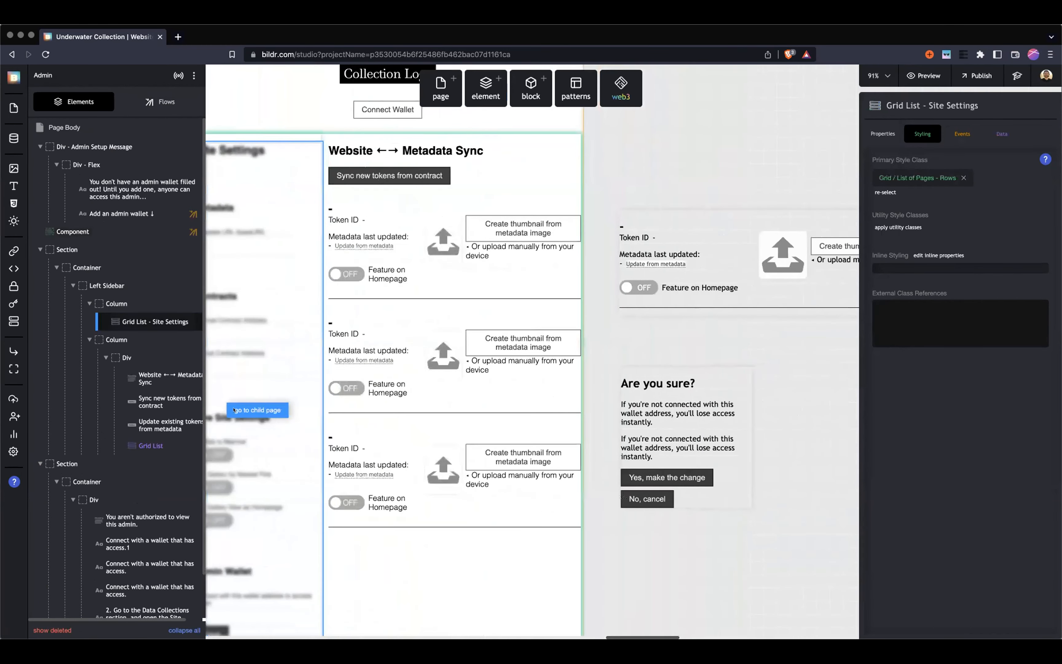
click(279, 410)
scroll(378, 329, up, 3)
scroll(369, 308, down, 2)
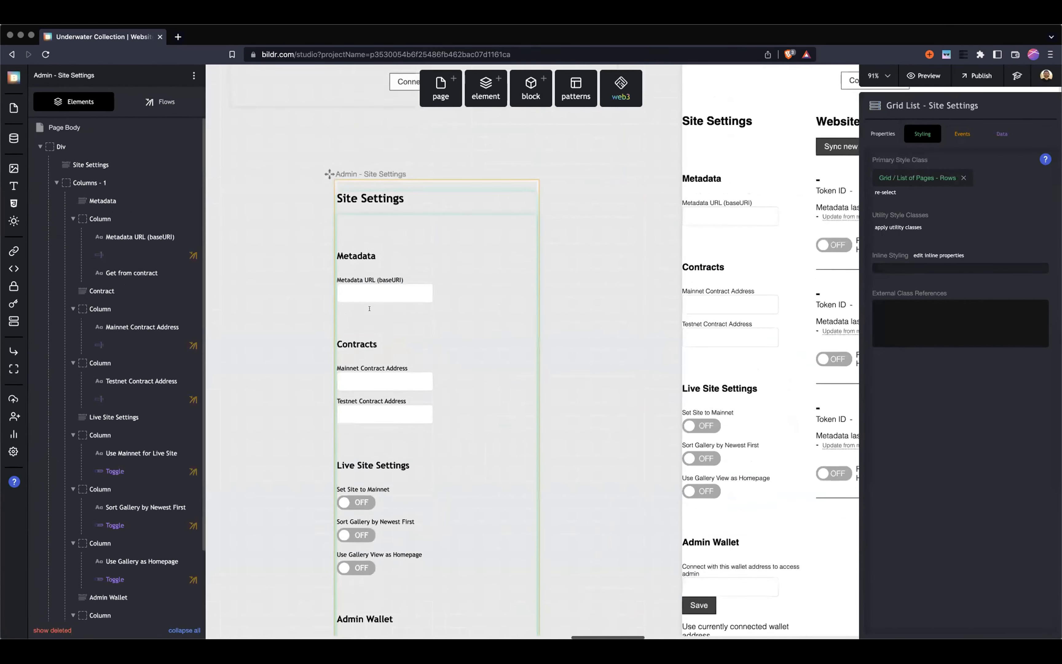
Inspect the Site Settings page's outer Div and its Mainnet and Testnet Contract Address input fields.
scroll(367, 283, right, 2)
click(291, 276)
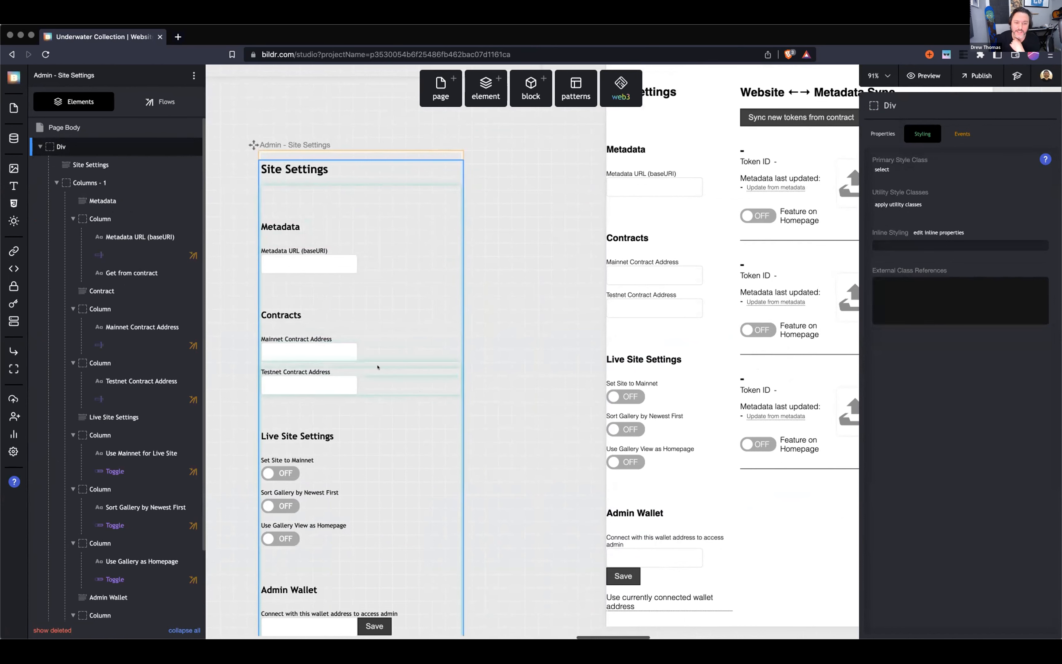
scroll(378, 367, left, 4)
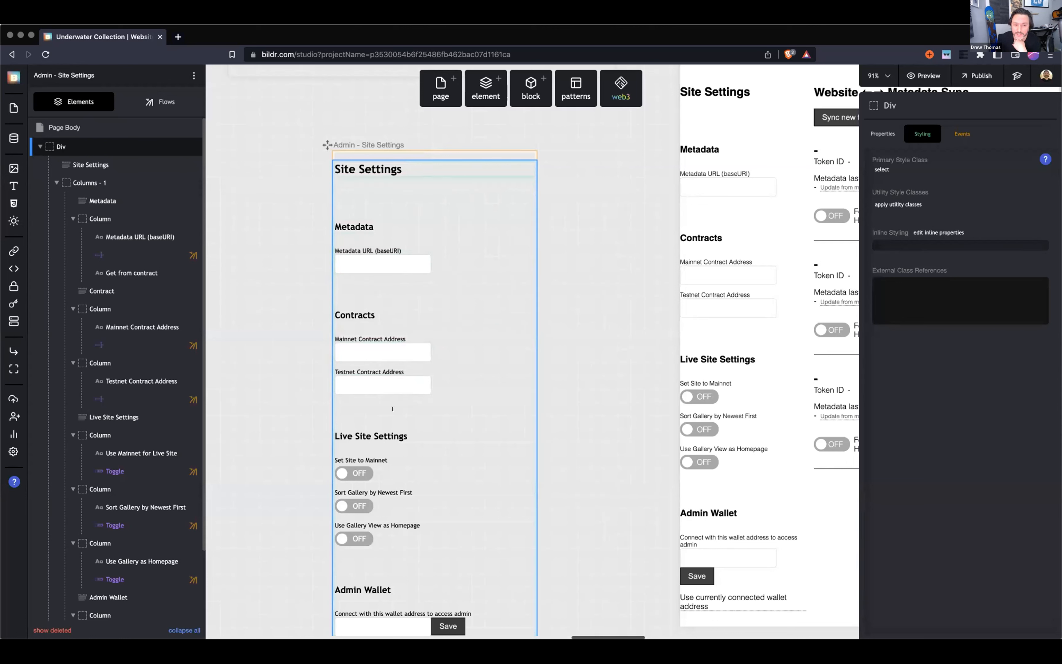
click(341, 347)
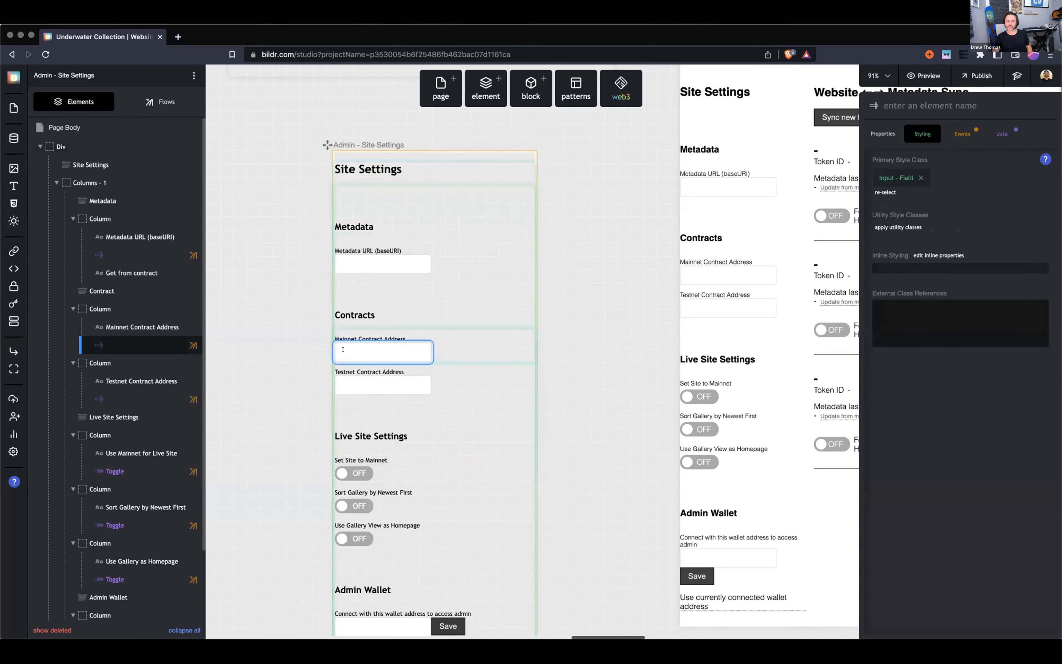
click(341, 379)
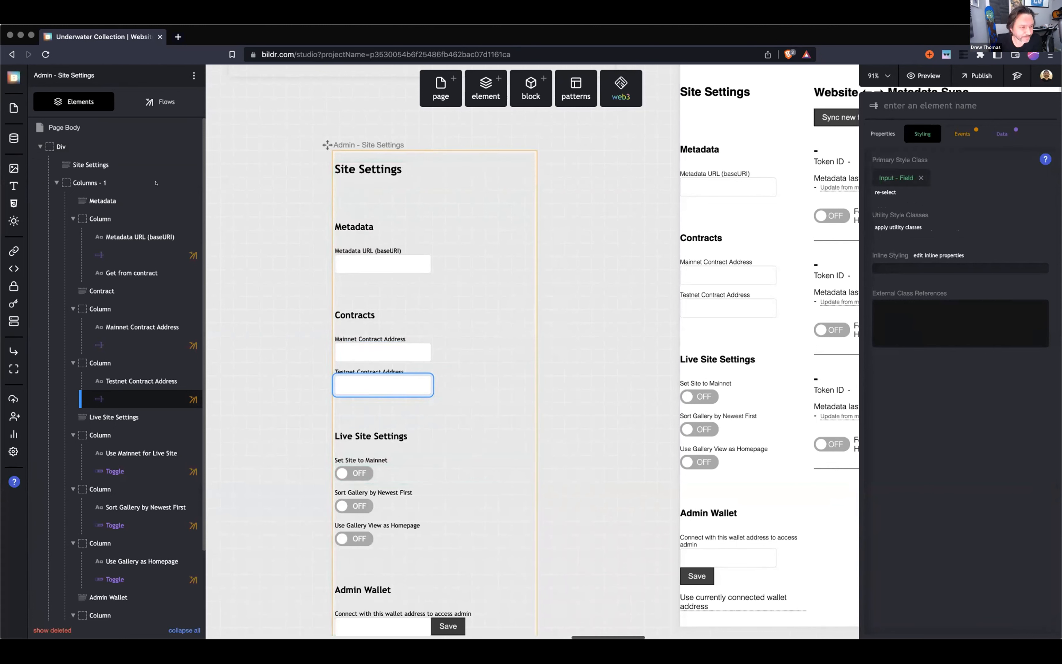
Review all fields of the Site Settings data collection through to the created date, and close the collection.
click(13, 138)
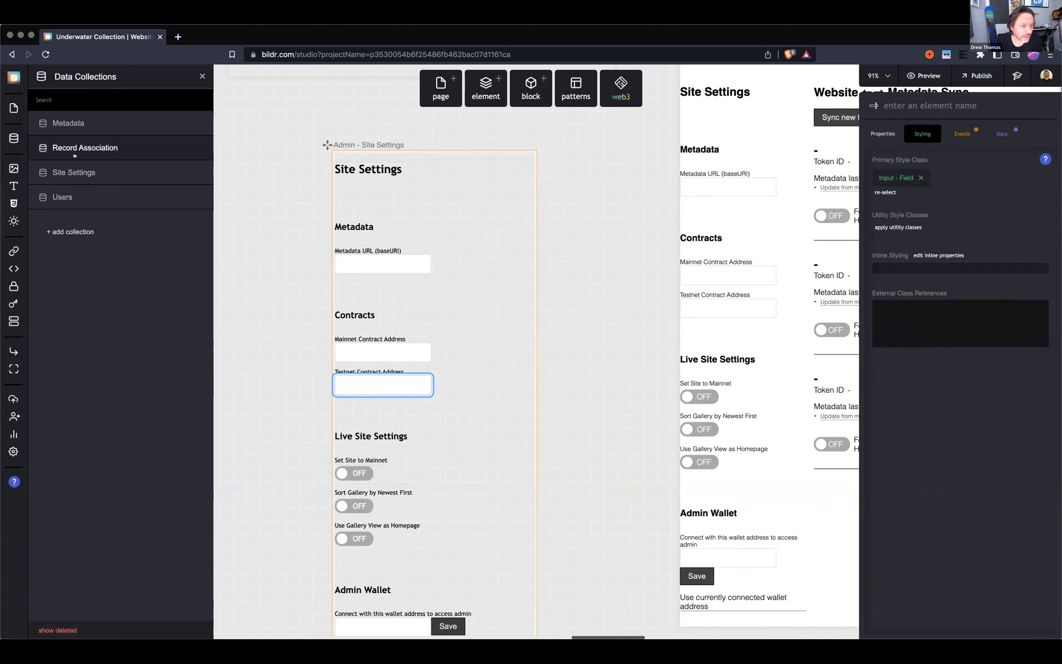
click(66, 171)
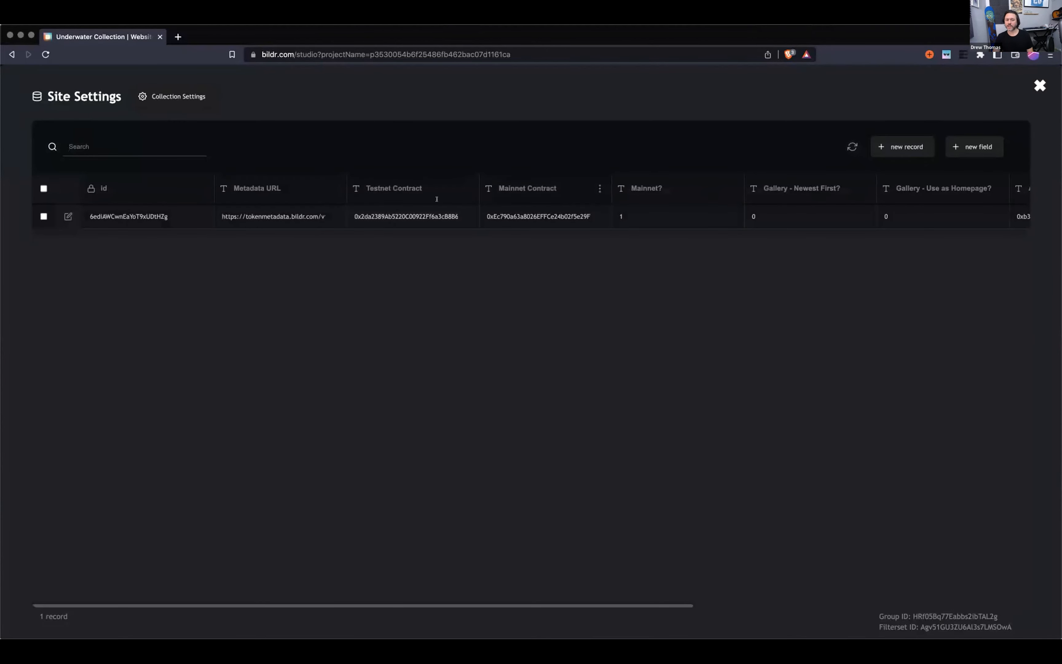
scroll(420, 204, right, 10)
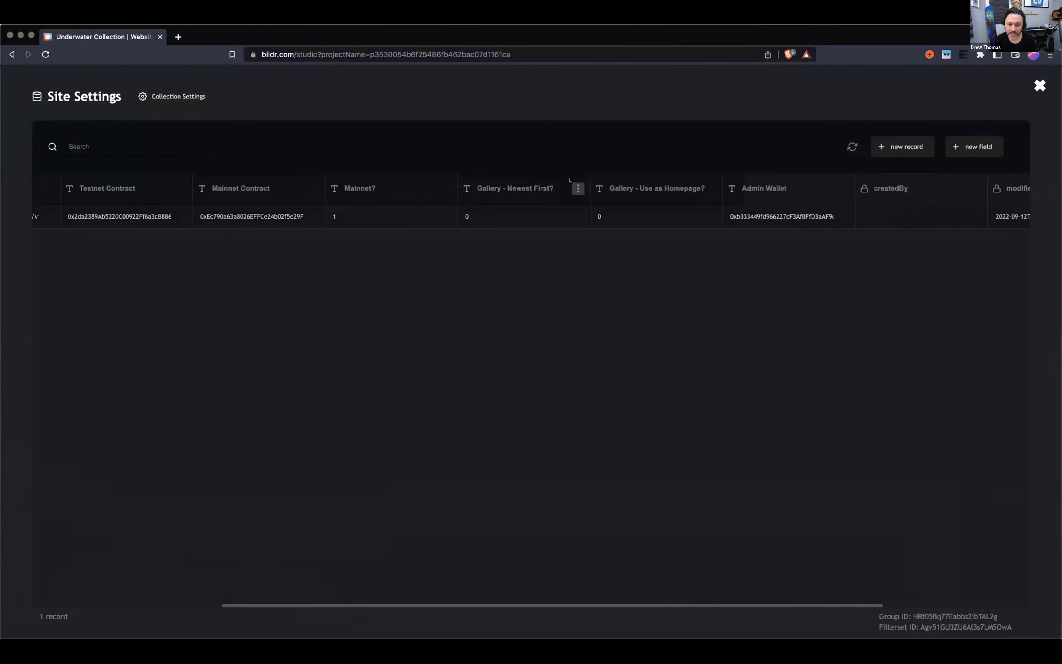
scroll(555, 200, right, 2)
scroll(554, 200, right, 6)
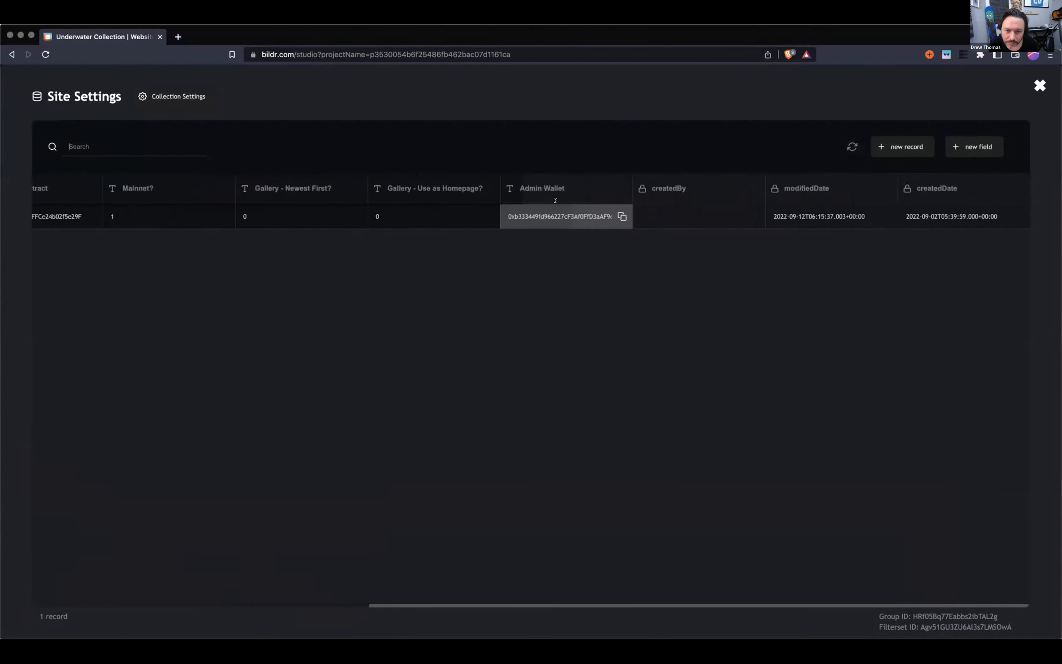
click(1040, 85)
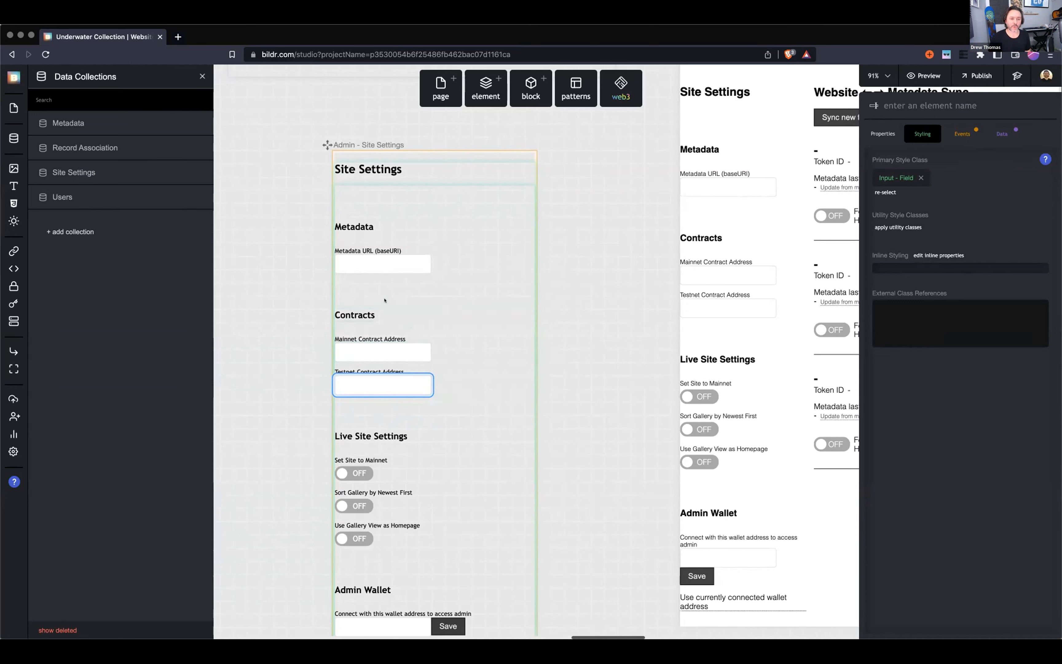
Open the Page Binding flow of the Admin - Site Settings page and inspect its blank admin wallet condition.
scroll(395, 299, down, 1)
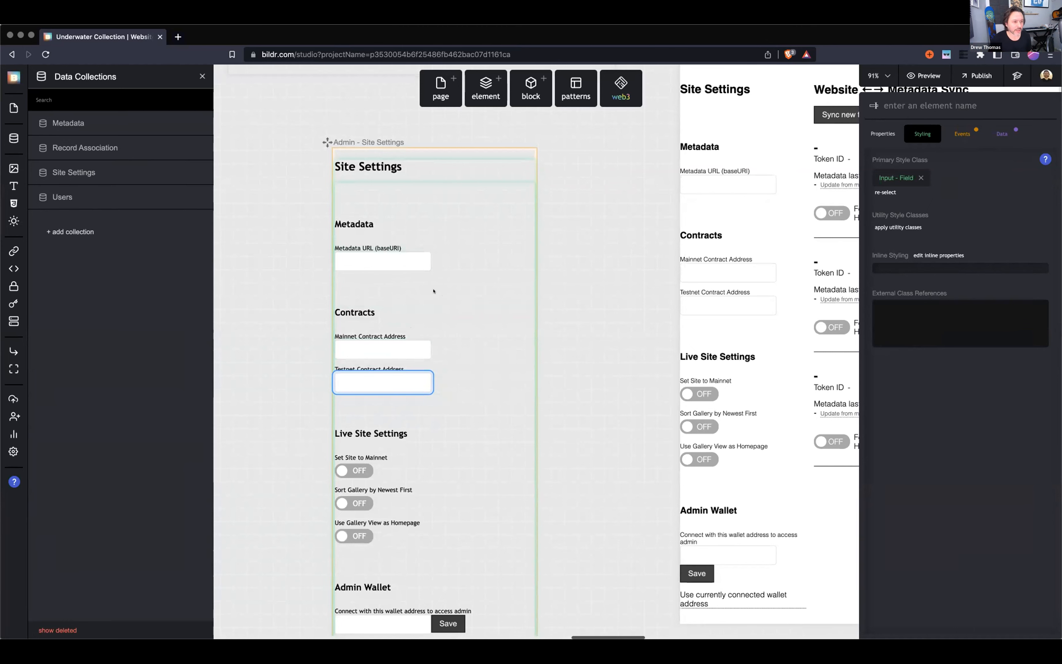
click(433, 291)
click(168, 104)
click(70, 325)
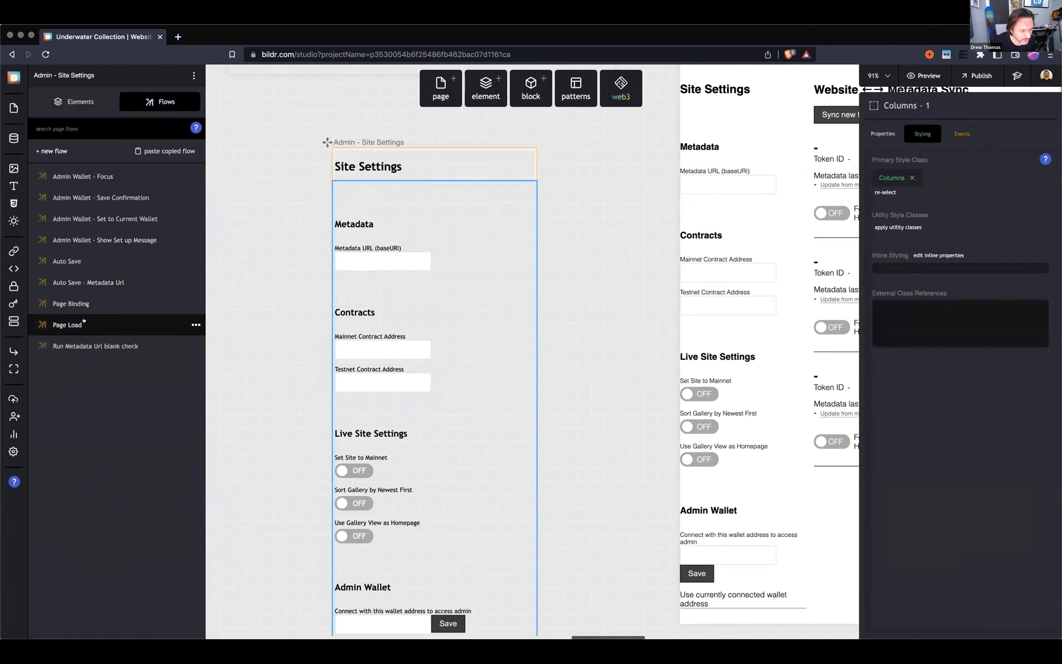
click(90, 303)
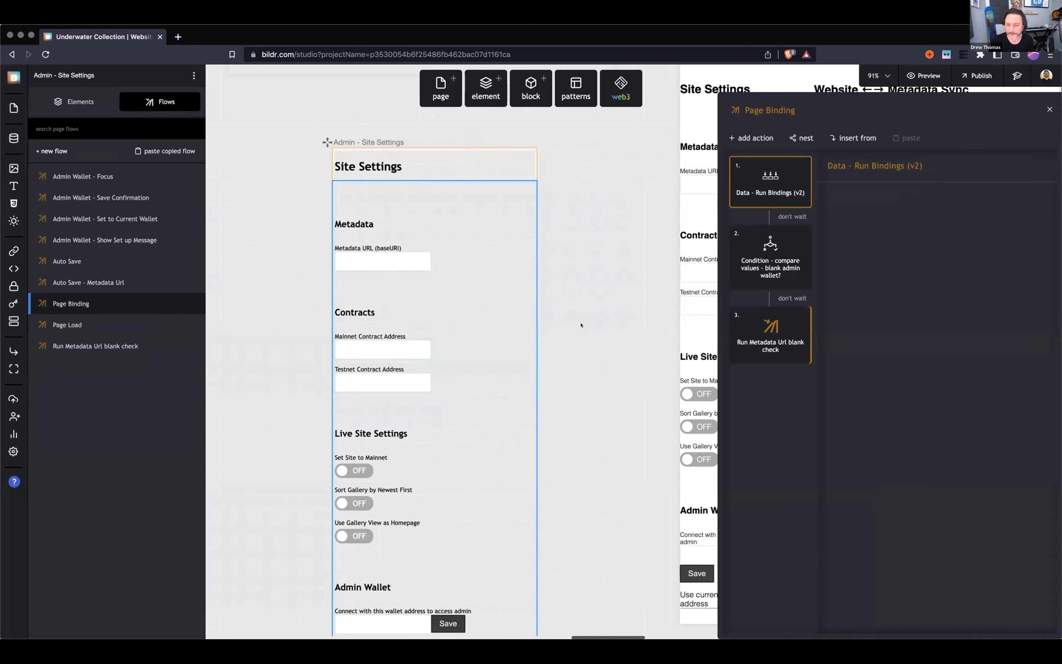
click(767, 267)
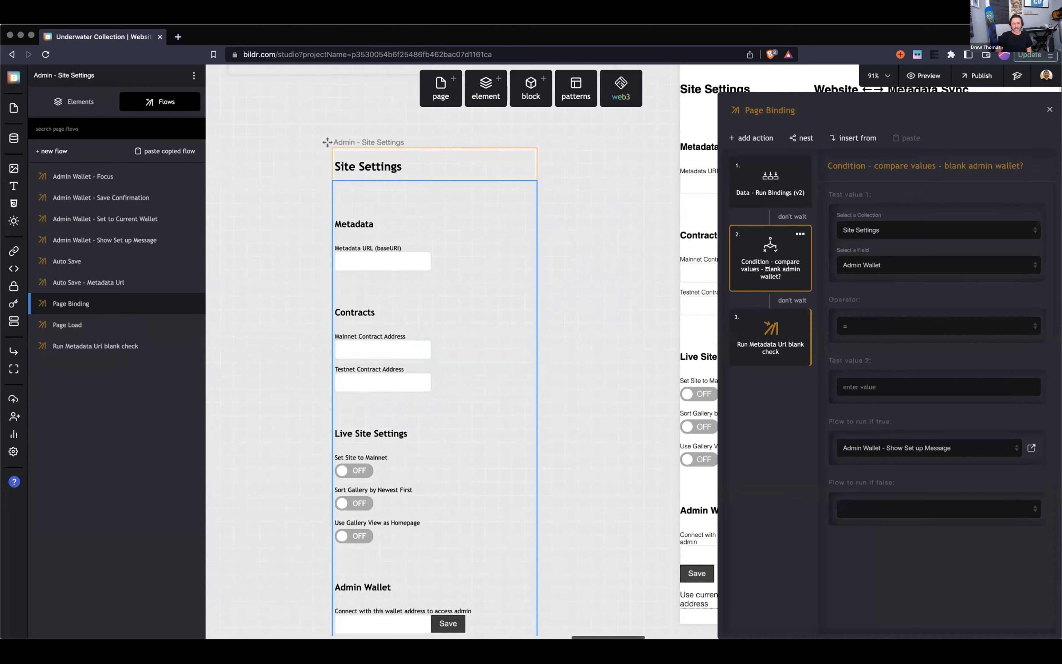
Examine the Admin Wallet area of the Site Settings page and the Website-Metadata Sync section of the Admin page.
scroll(606, 437, down, 3)
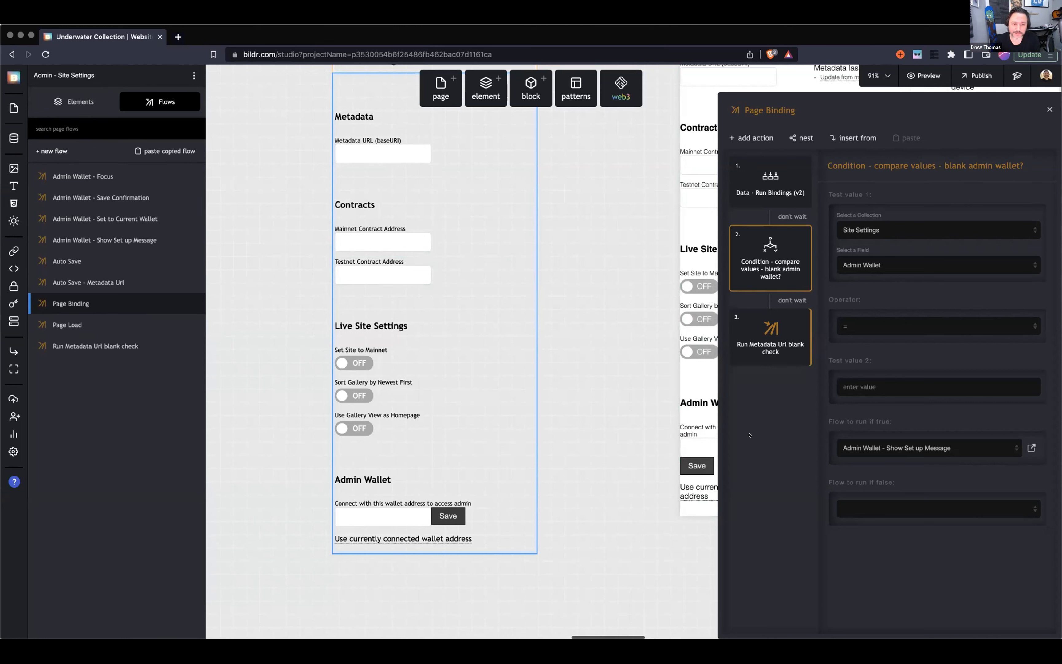
scroll(469, 310, up, 5)
scroll(469, 309, right, 2)
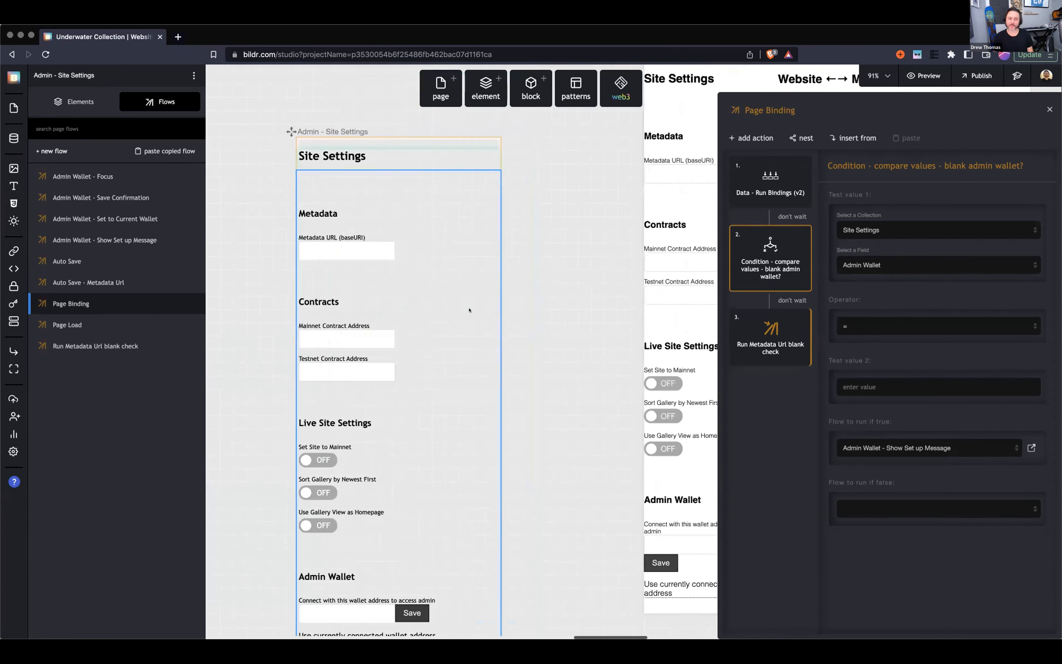
scroll(467, 310, right, 5)
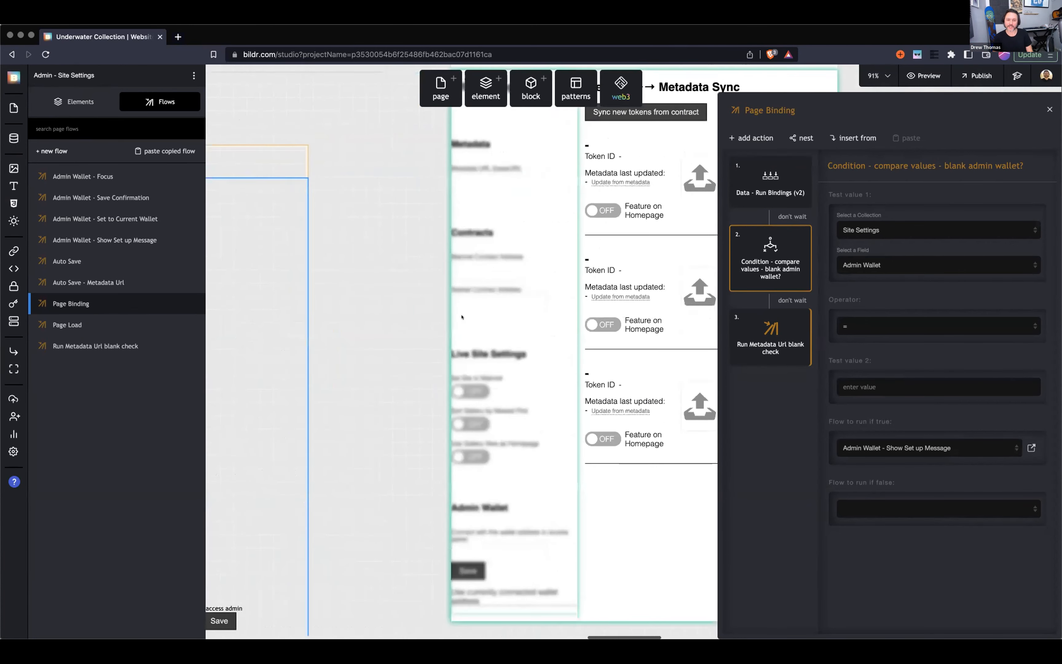
scroll(461, 317, right, 3)
scroll(462, 317, up, 1)
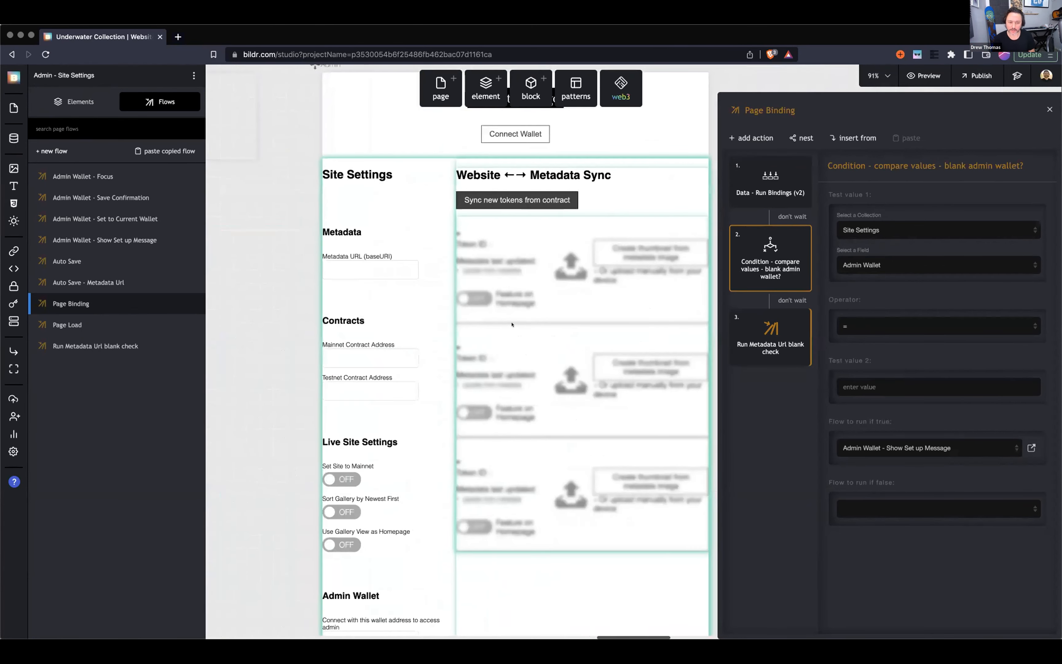
scroll(512, 324, down, 1)
scroll(512, 323, right, 1)
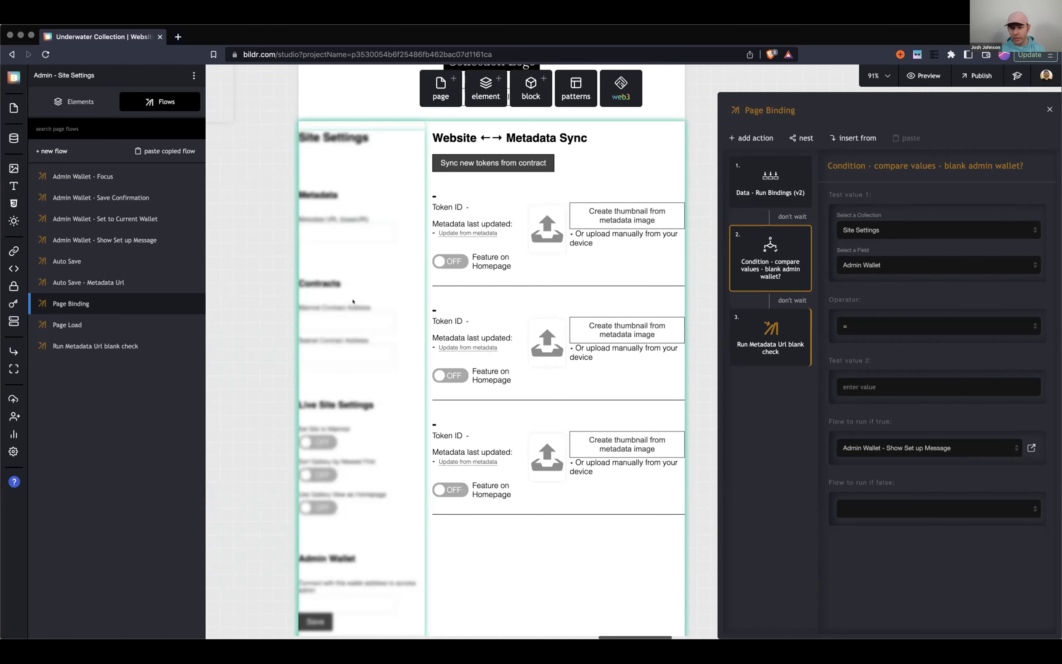
Locate the Header component in the Components section of the canvas, with the canvas zoomed out to 51%.
scroll(410, 291, up, 10)
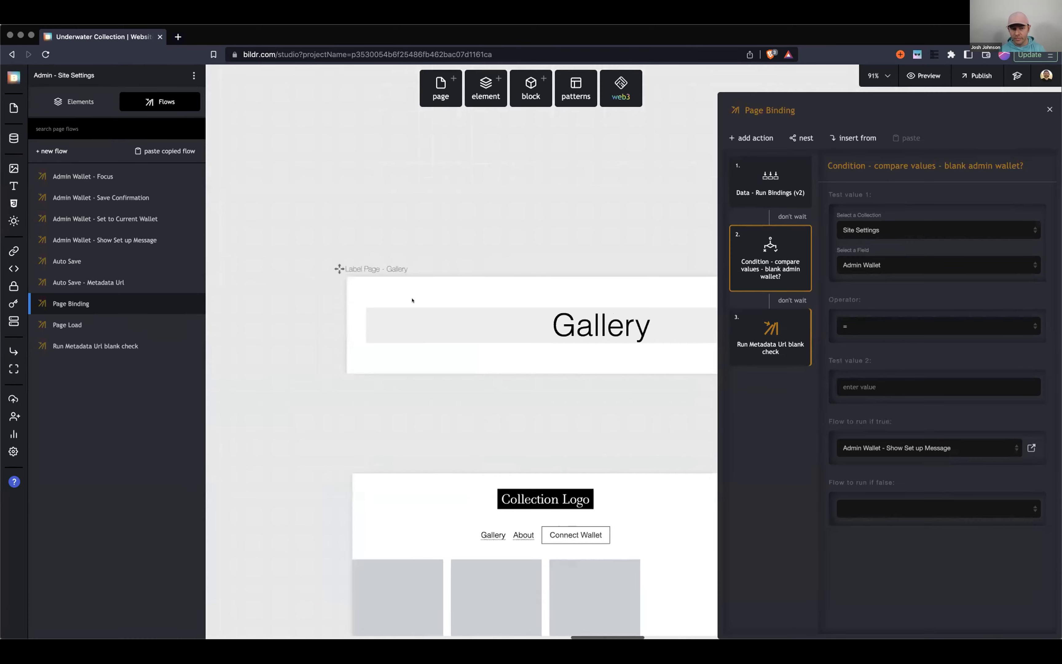
scroll(413, 301, right, 20)
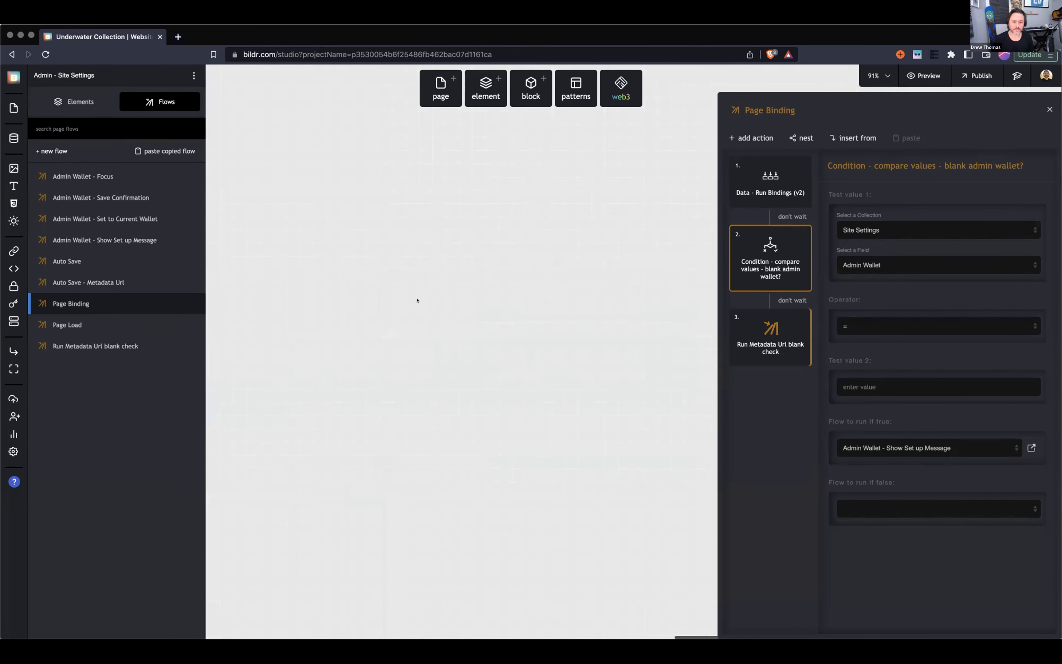
scroll(417, 299, left, 10)
click(875, 75)
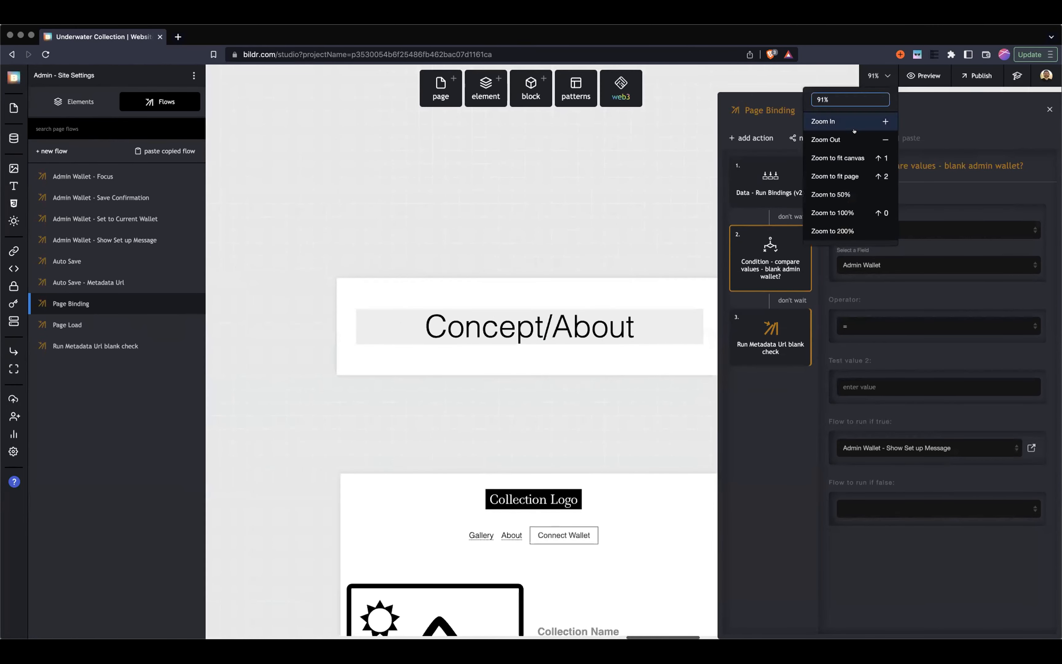
click(825, 137)
scroll(640, 172, right, 4)
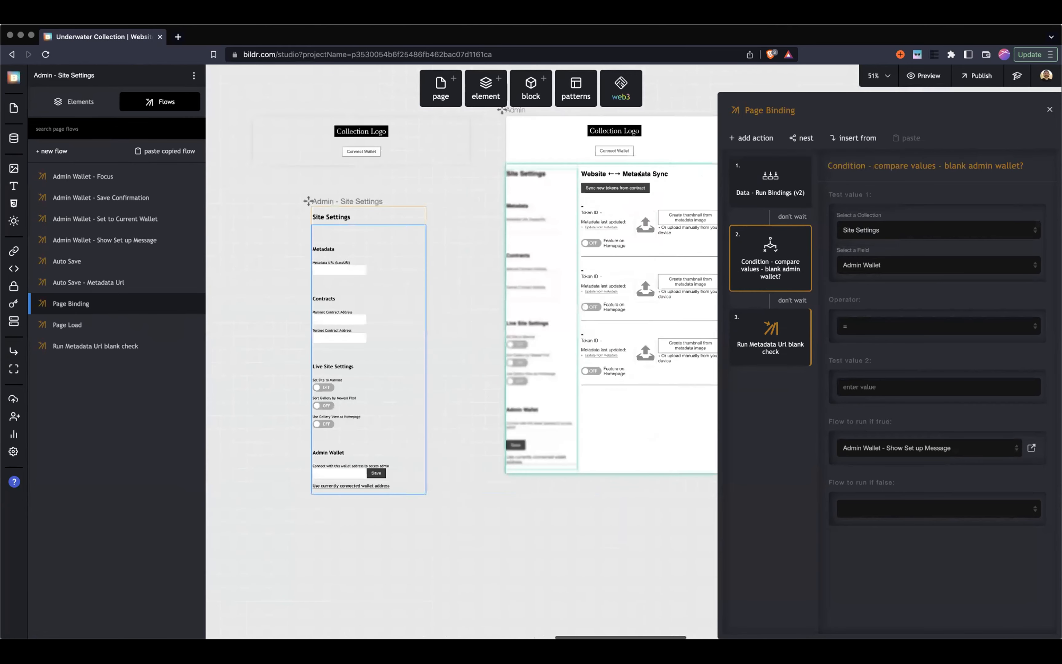
scroll(639, 176, up, 10)
scroll(645, 174, right, 5)
scroll(640, 175, left, 13)
scroll(640, 174, down, 8)
scroll(641, 175, left, 5)
scroll(542, 299, down, 3)
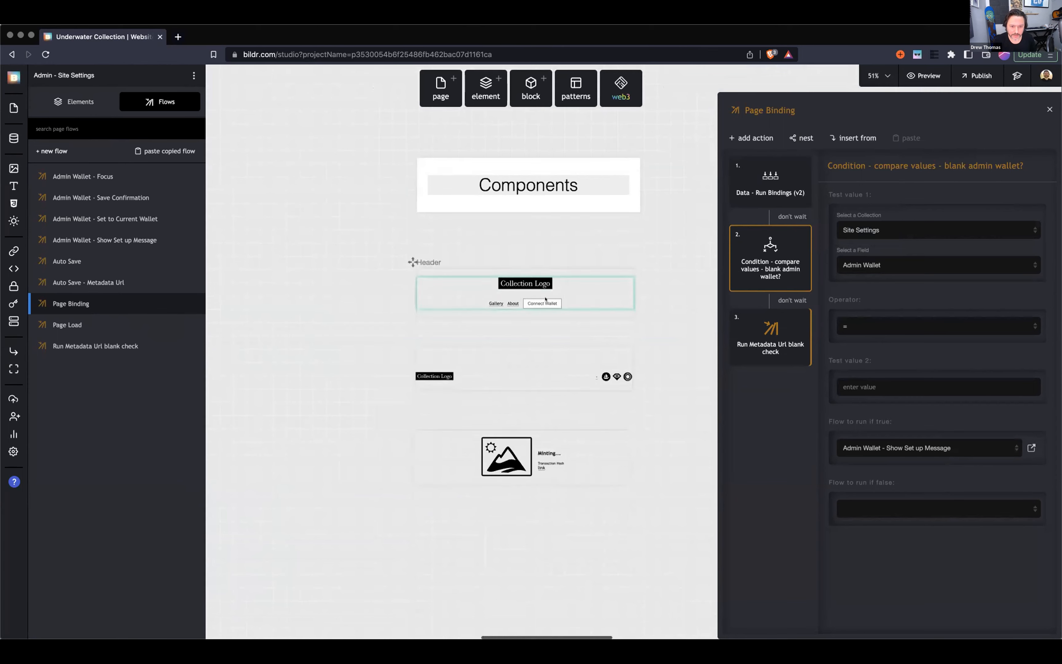
Select the Header component and open its Page Load flow.
click(443, 284)
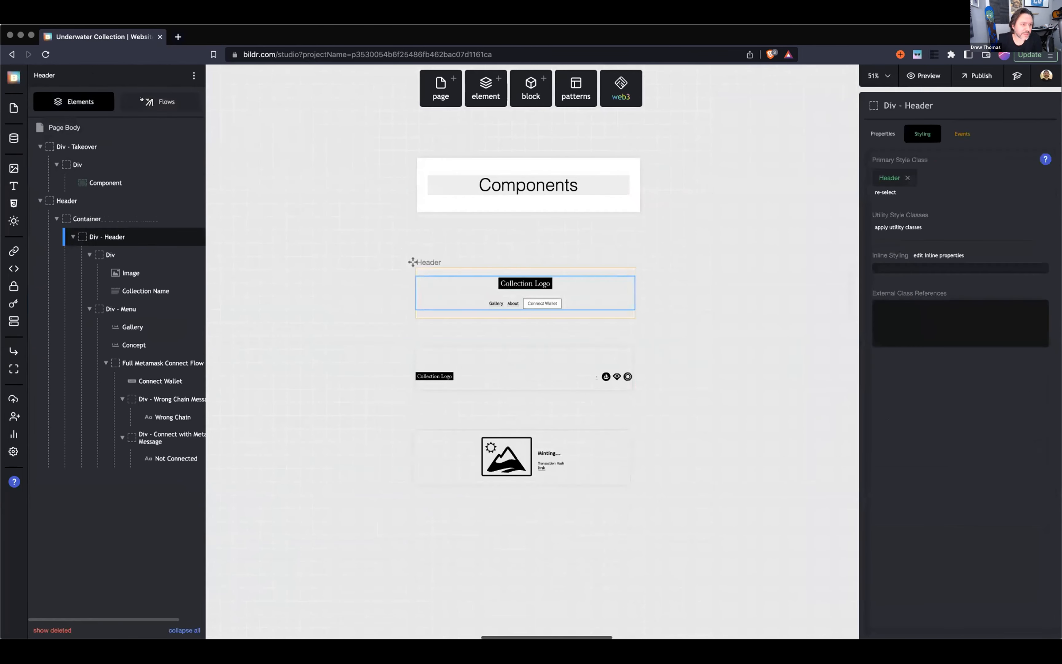
scroll(107, 375, down, 5)
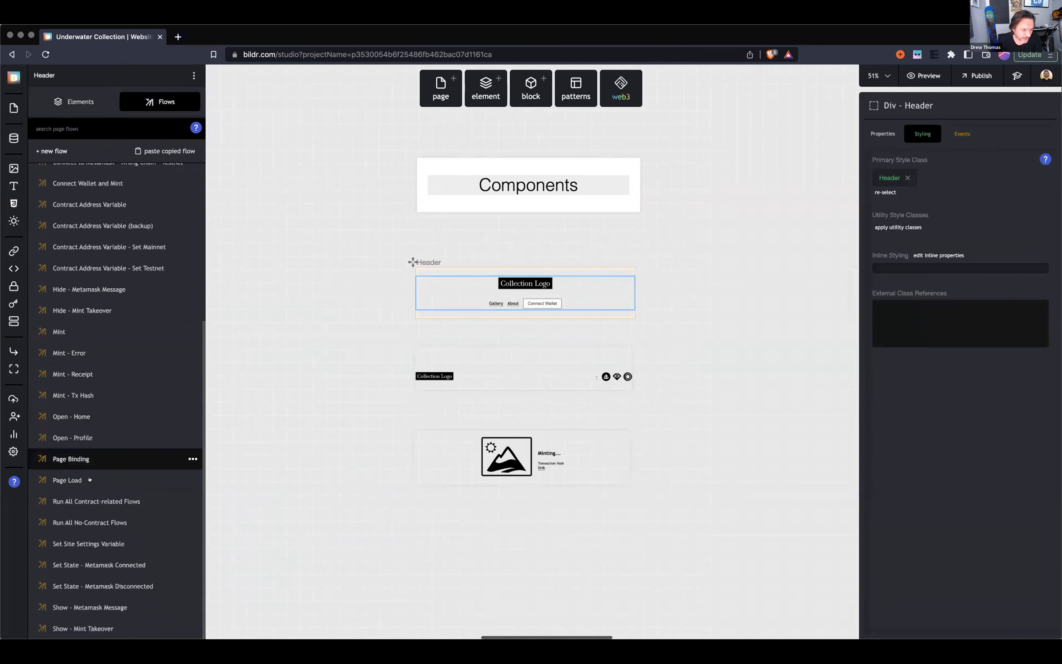
click(90, 479)
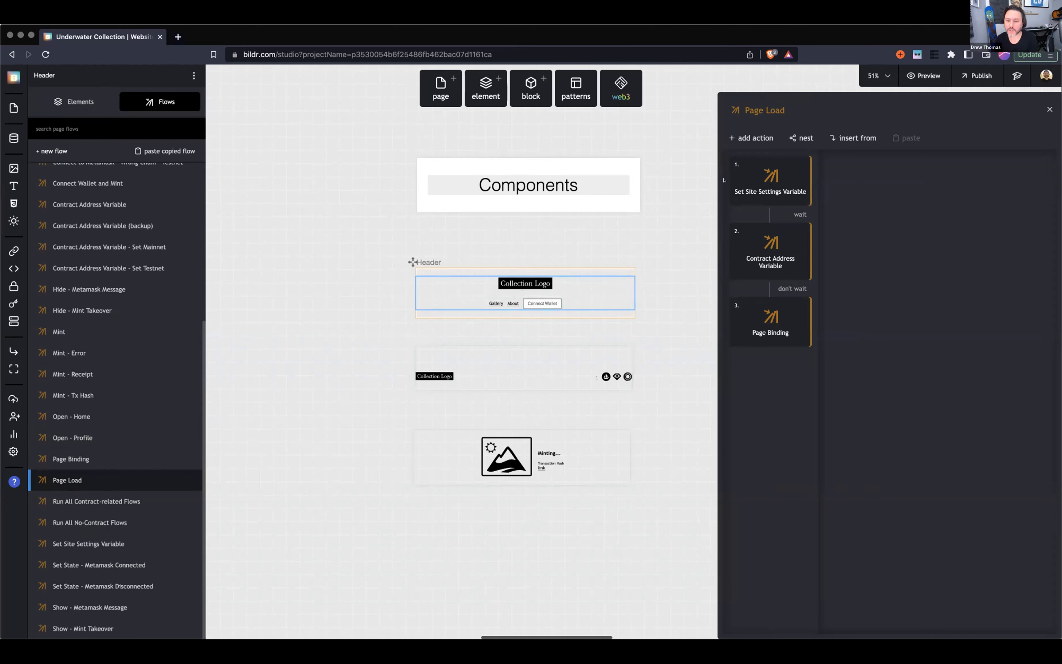
Inspect the siteSettings variable action in the nested Set Site Settings Variable flow and return to the Page Load flow.
click(769, 181)
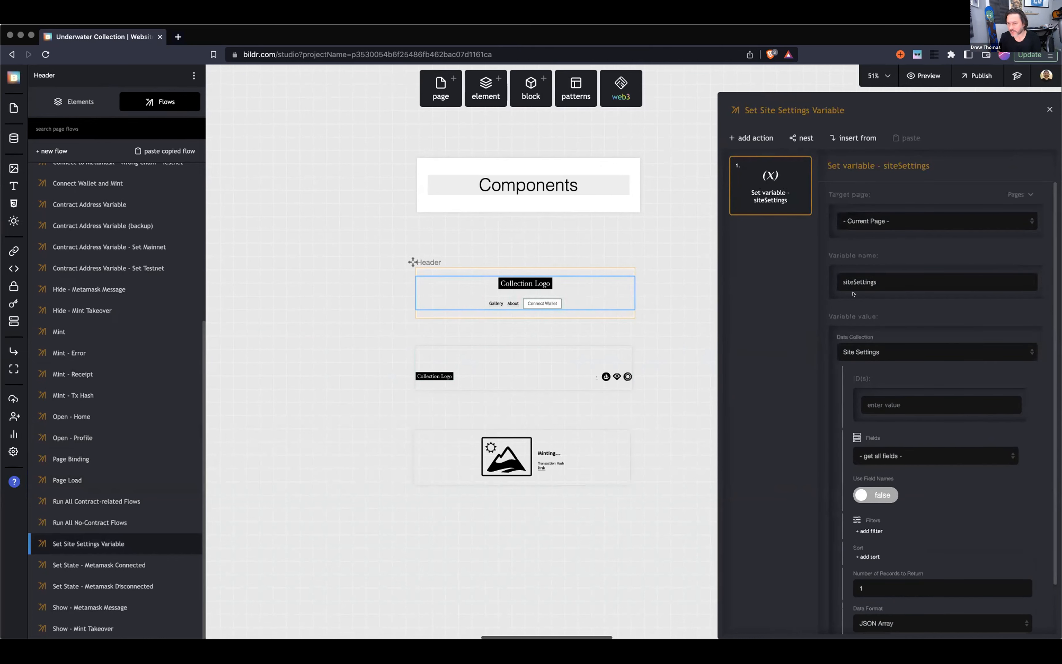
double_click(852, 282)
scroll(853, 331, down, 2)
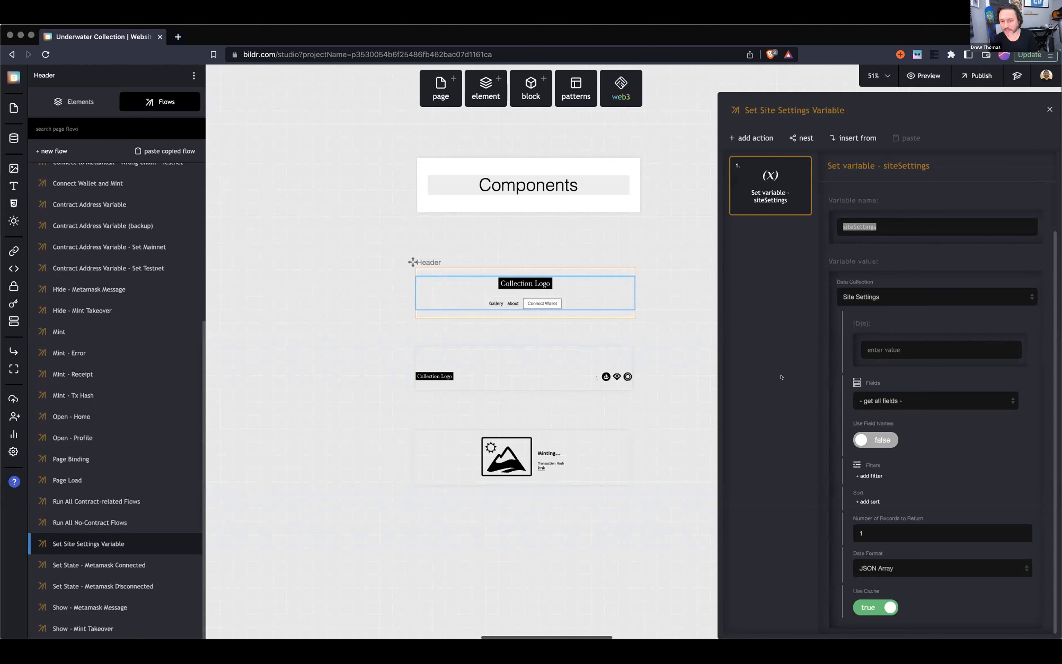
click(764, 240)
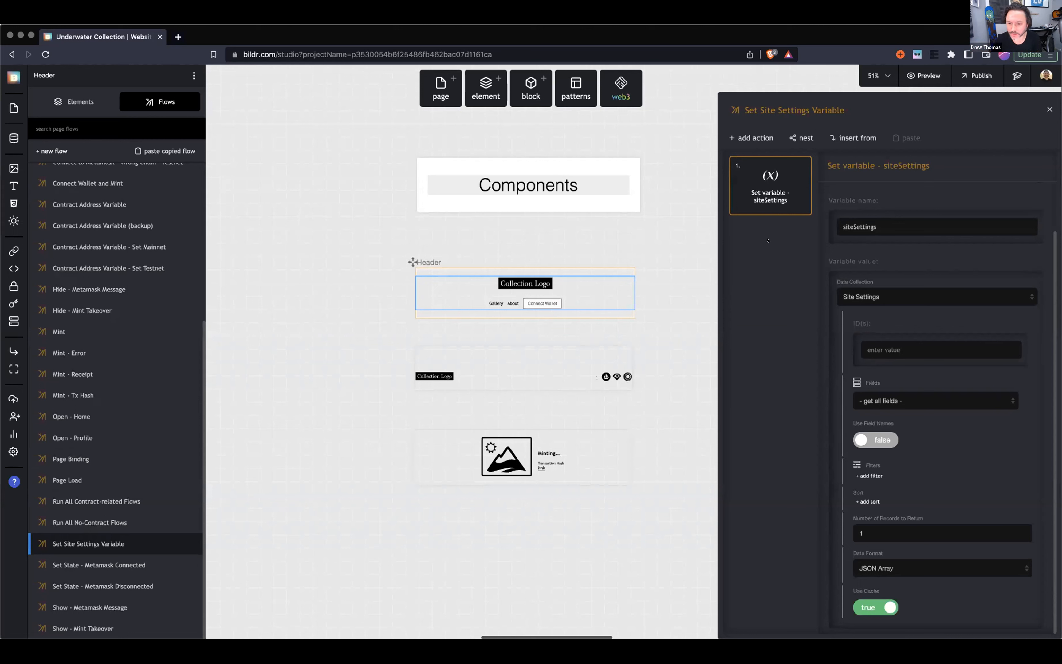
click(1050, 109)
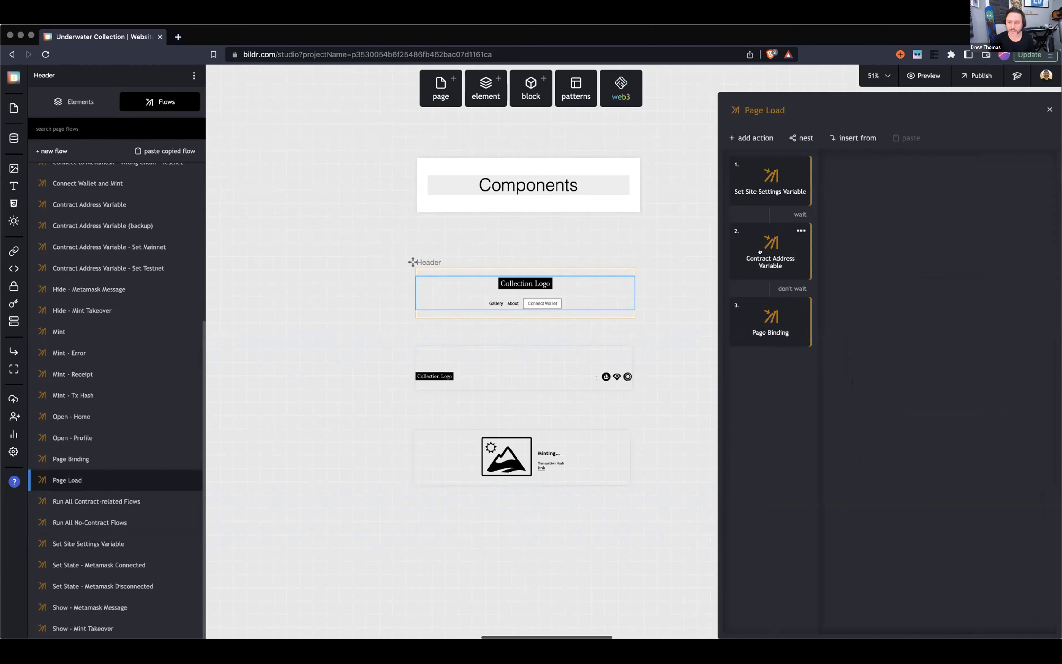
Review the Contract Address Variable flow's testnet and mainnet variable actions and its chain condition down to the true and false flows.
double_click(759, 252)
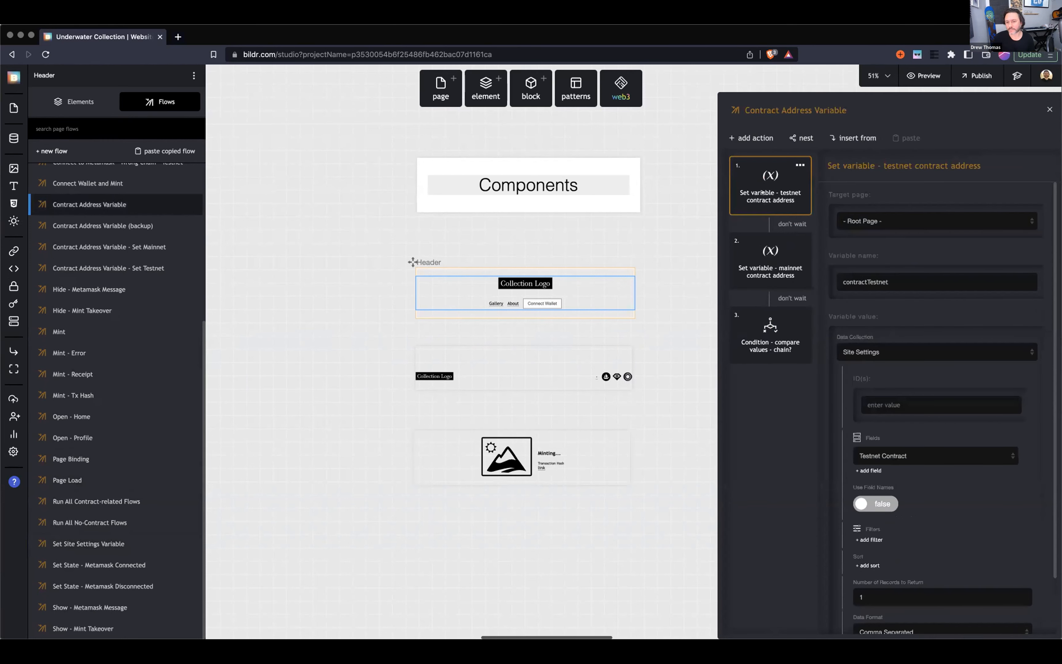
scroll(852, 286, down, 3)
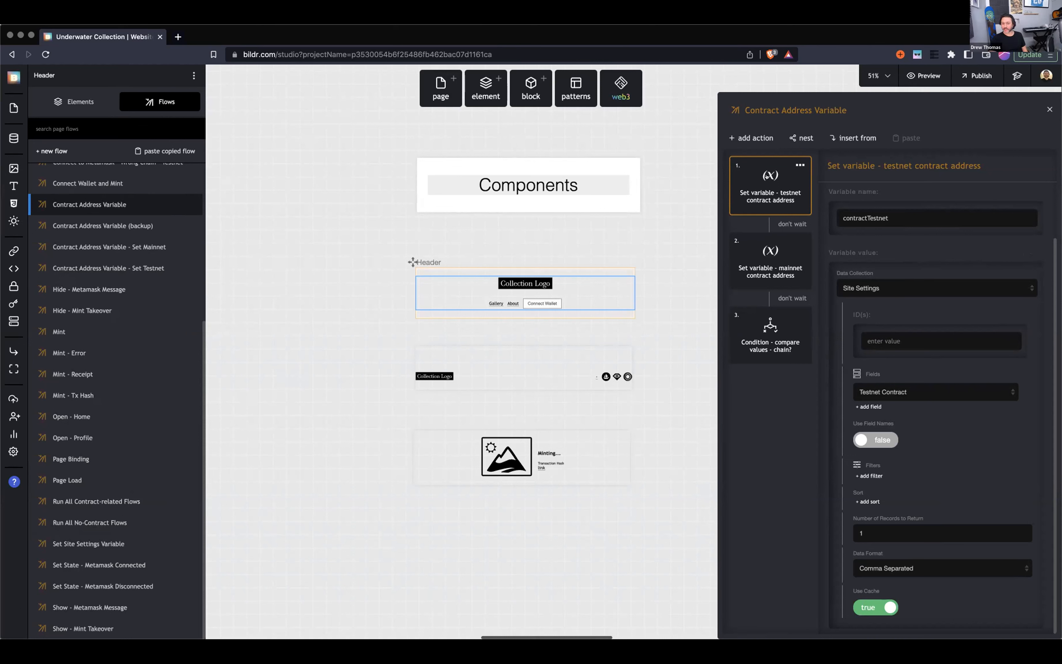
click(770, 262)
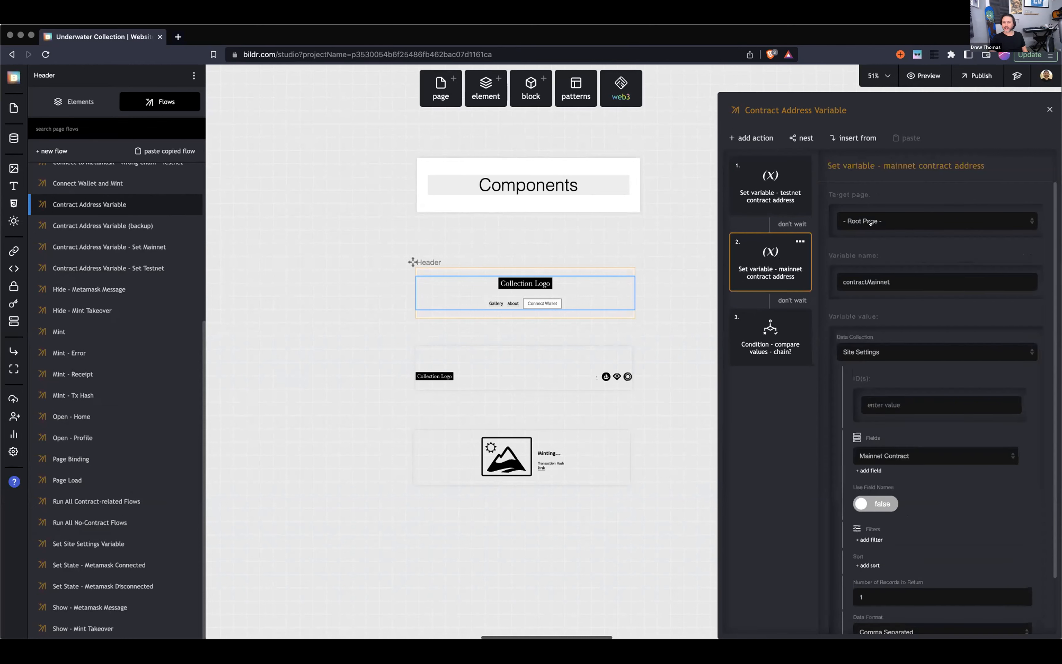
double_click(859, 276)
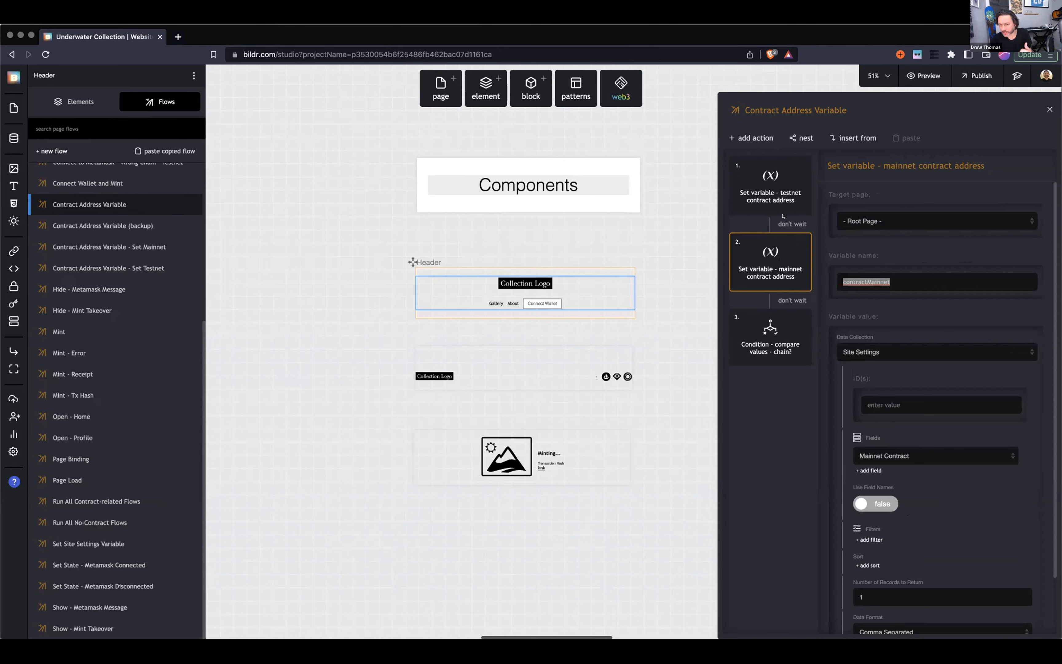
click(759, 344)
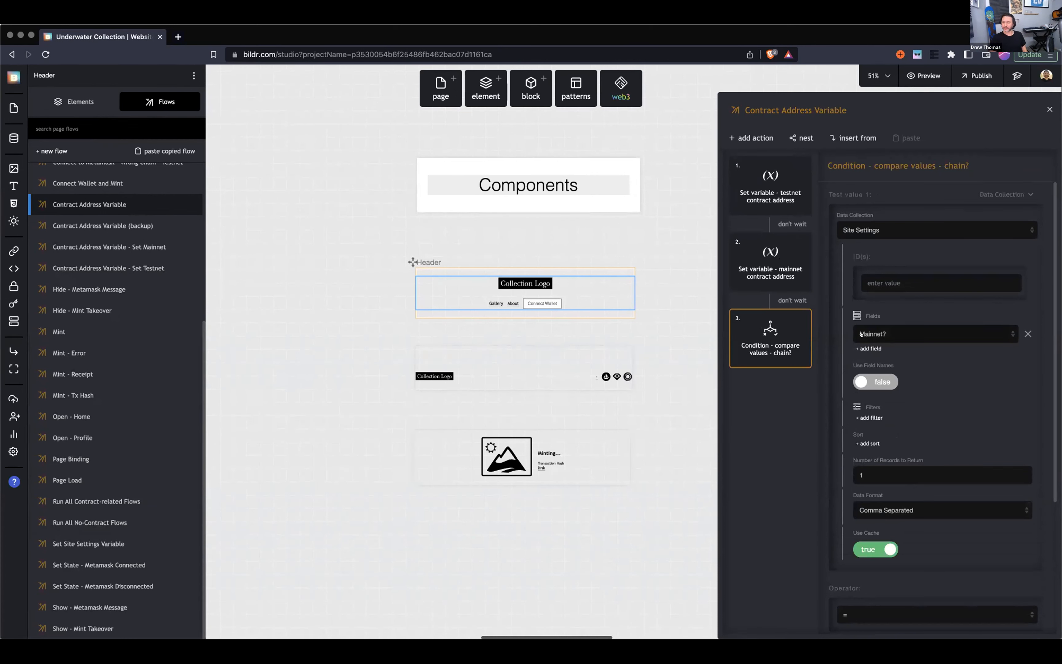
scroll(862, 334, down, 5)
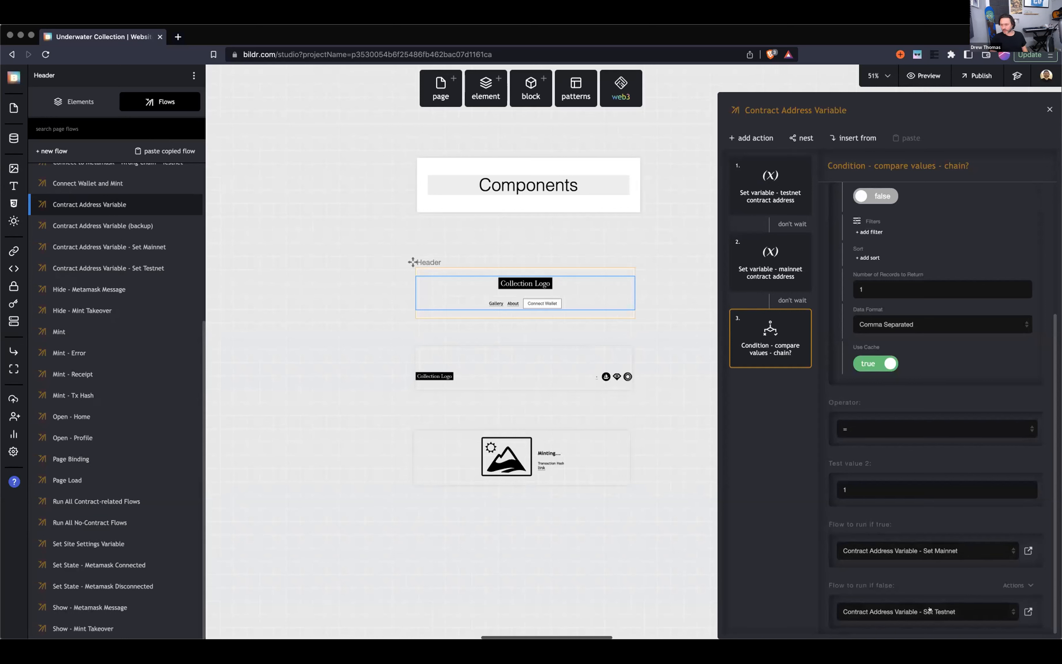
Open the Set Mainnet flow from the chain condition and examine how contractAddress takes its value from contractMainnet.
click(1028, 550)
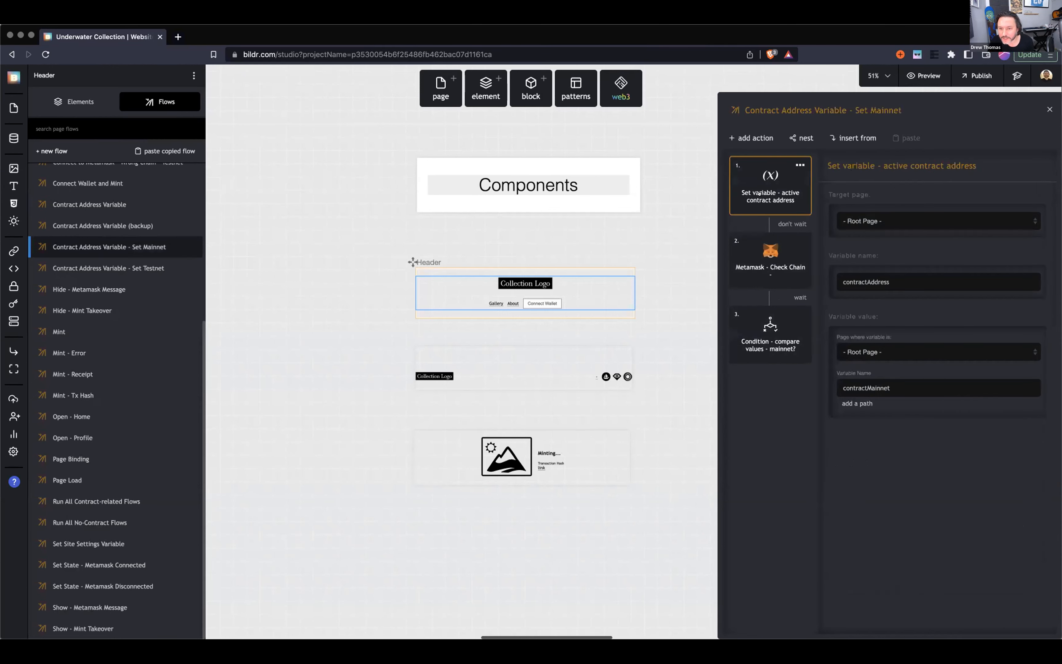
double_click(866, 278)
click(859, 386)
double_click(859, 388)
click(764, 443)
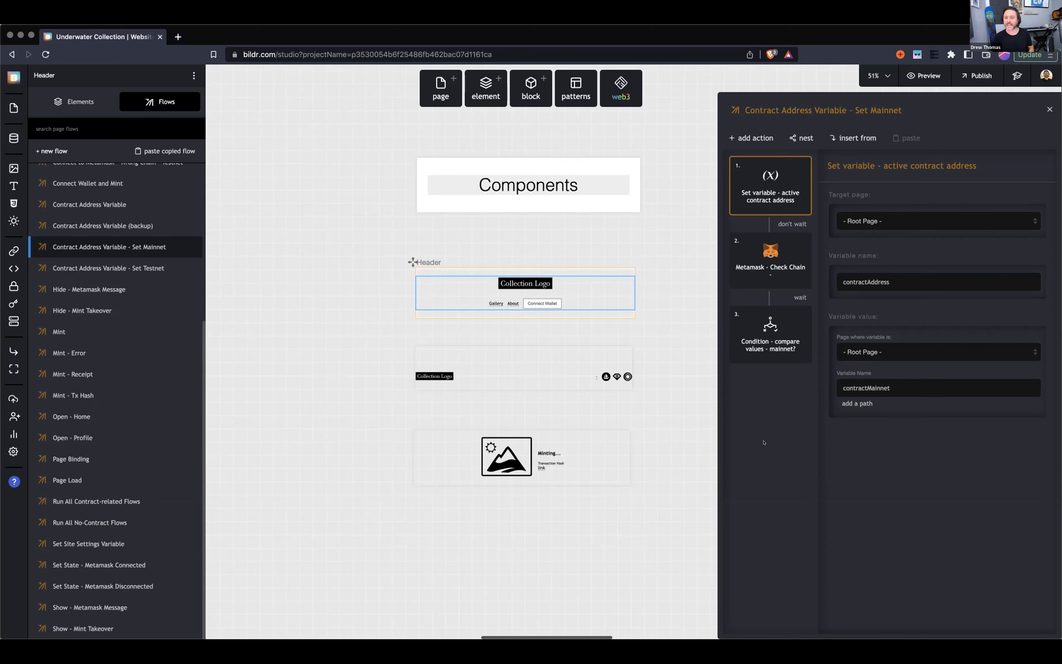
double_click(866, 283)
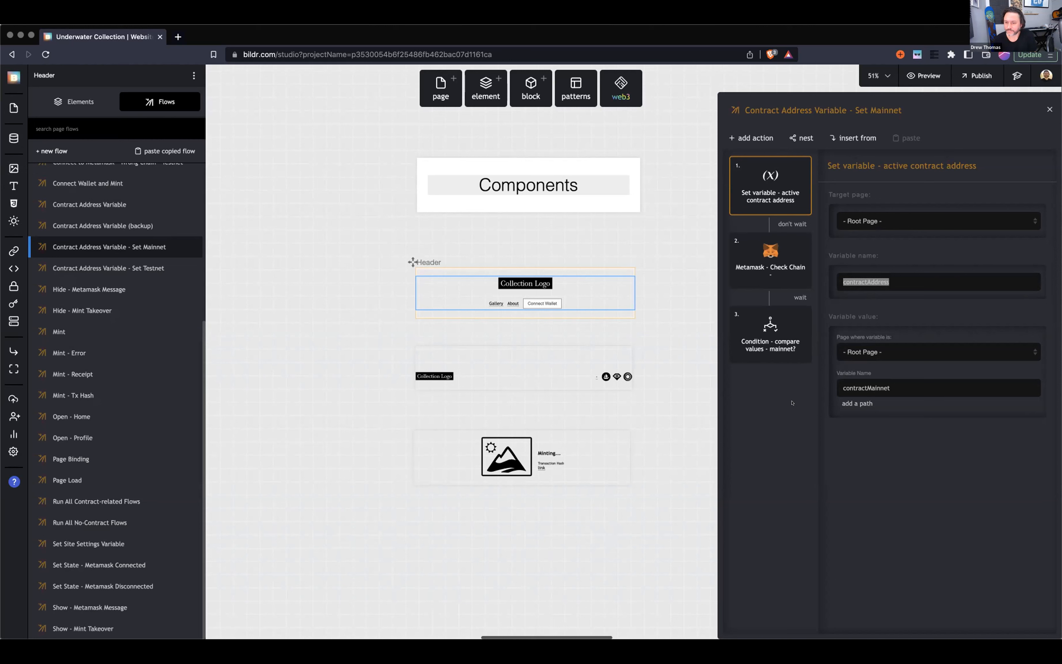
click(782, 408)
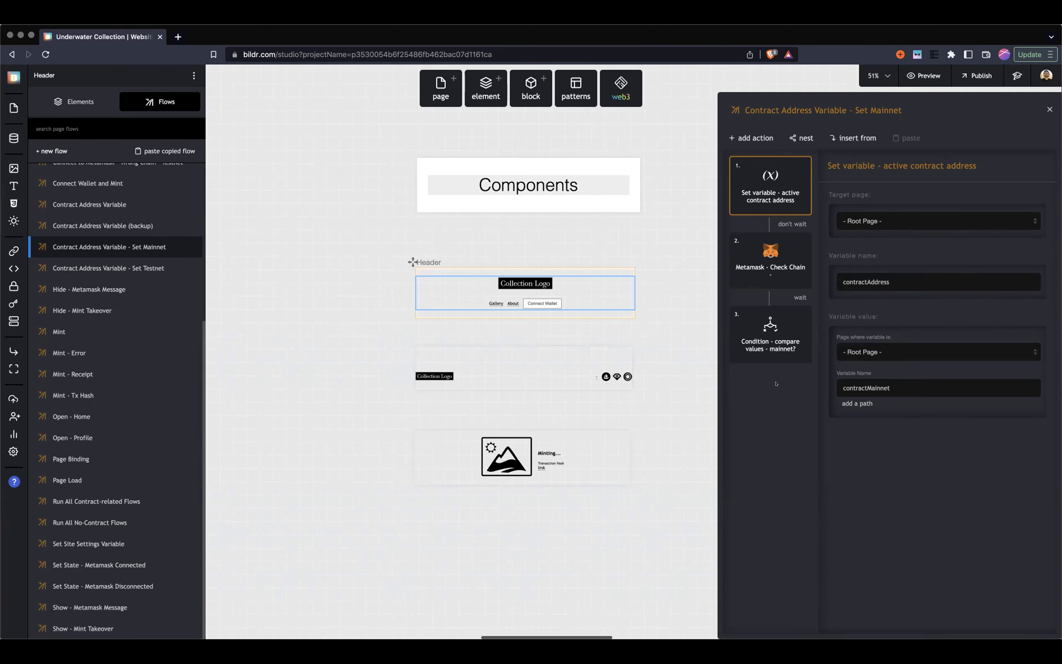
Locate the Home page layout above the Components section of the canvas.
scroll(640, 357, right, 3)
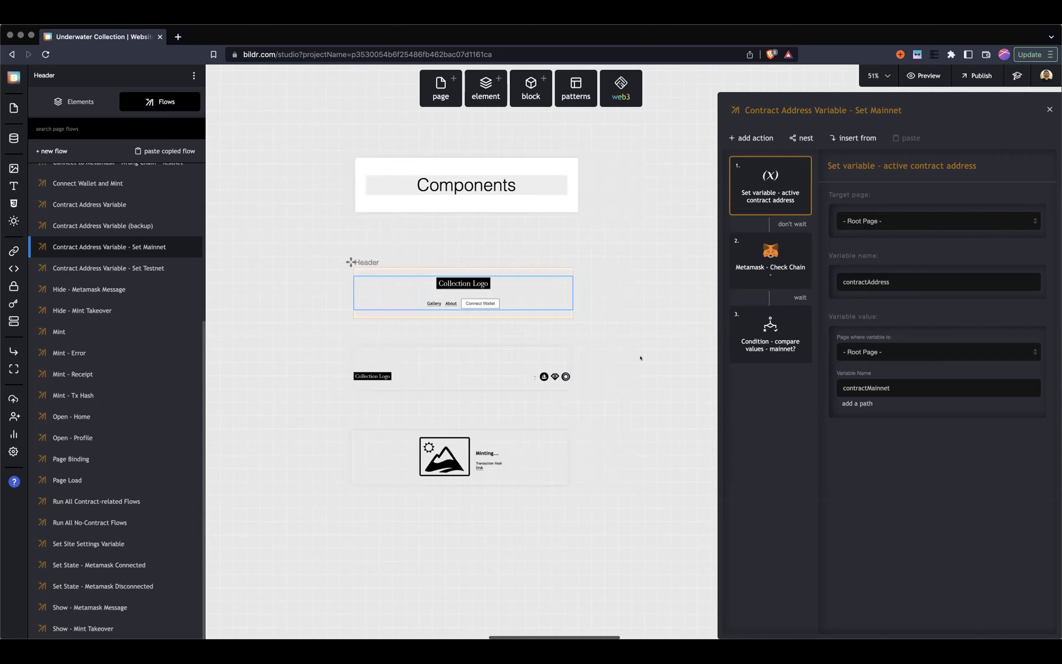
scroll(641, 358, right, 2)
scroll(641, 358, up, 5)
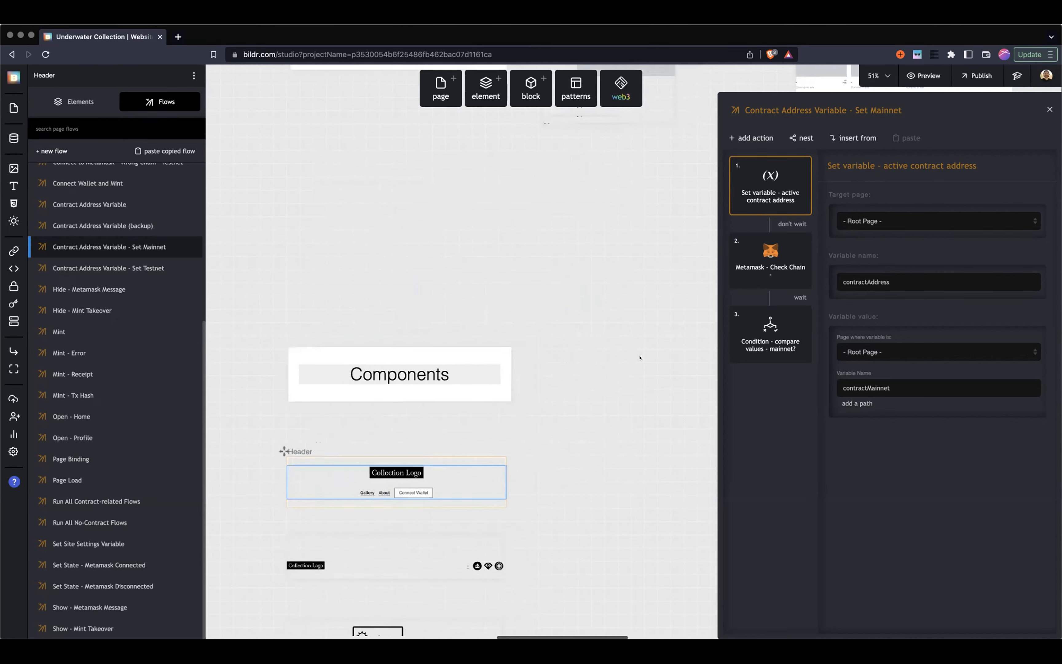
scroll(641, 357, up, 5)
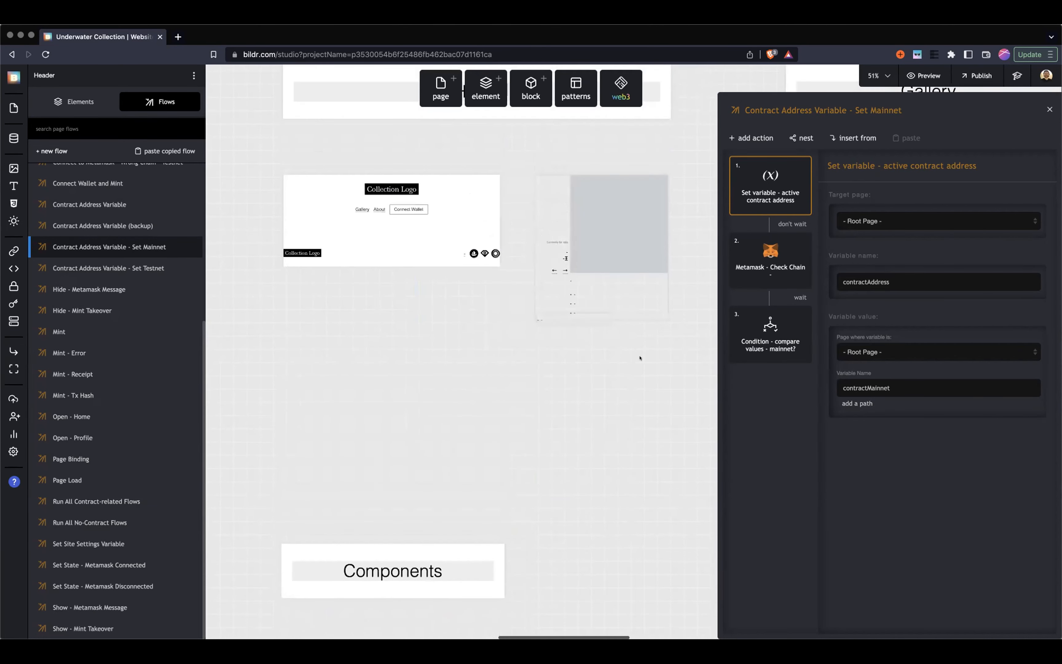
scroll(640, 357, up, 4)
scroll(640, 358, down, 5)
scroll(640, 359, up, 2)
scroll(640, 359, right, 1)
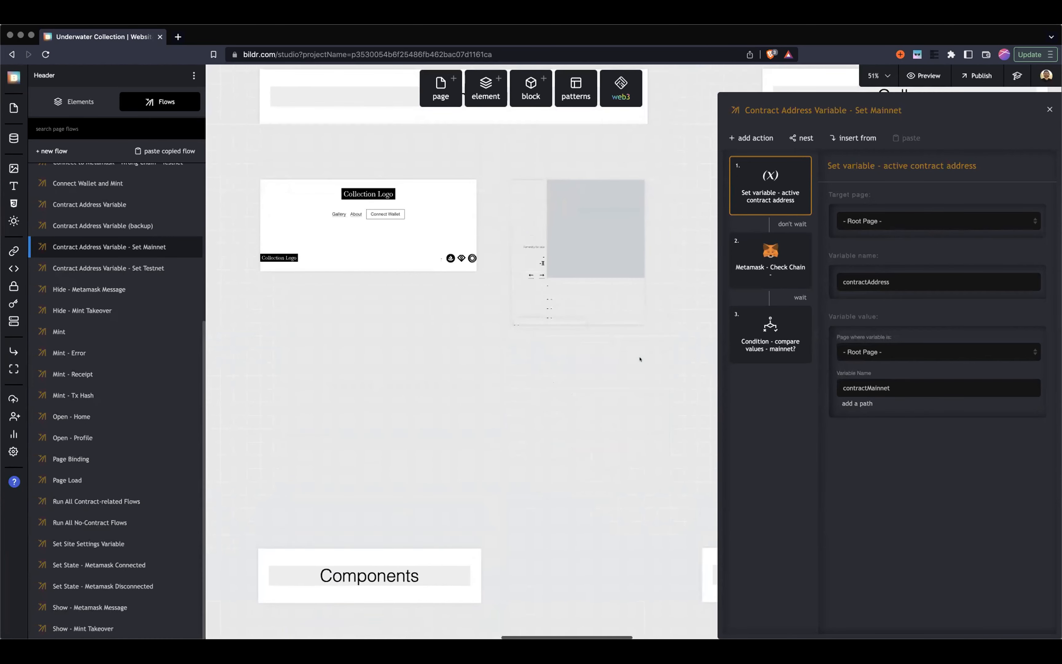
scroll(640, 359, right, 1)
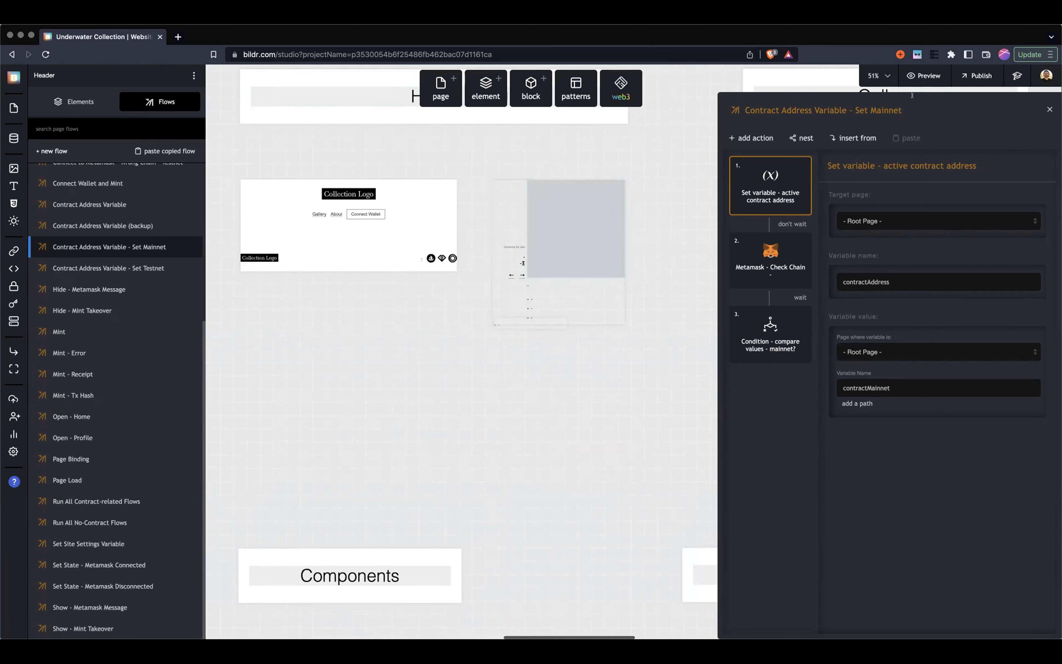
Preview the website's home page in a new browser tab and return to the studio.
mouse_move(924, 76)
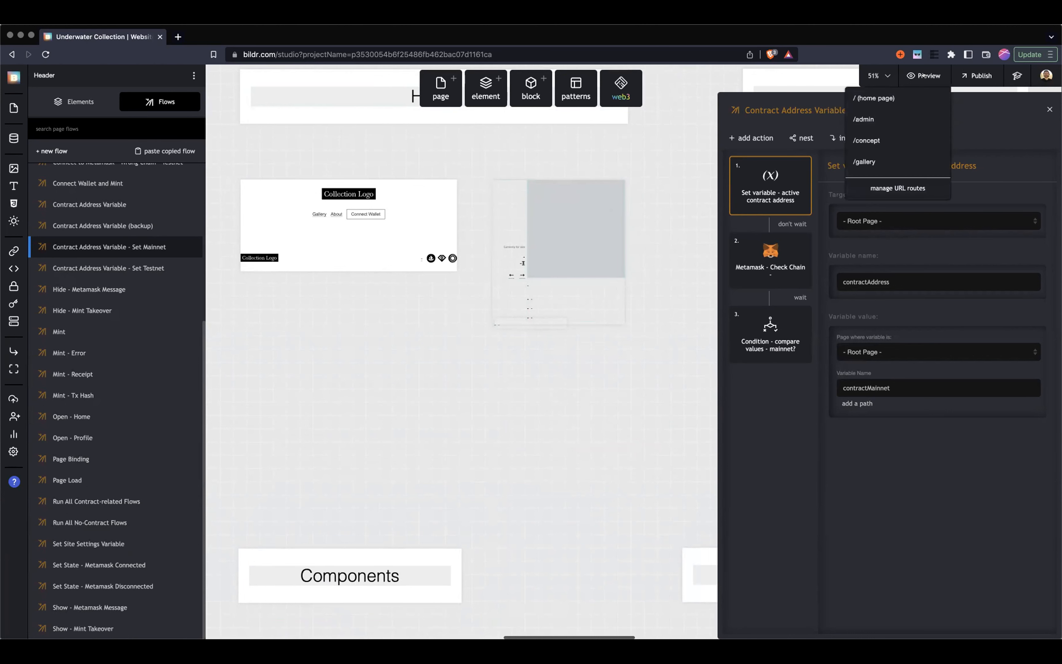
click(881, 99)
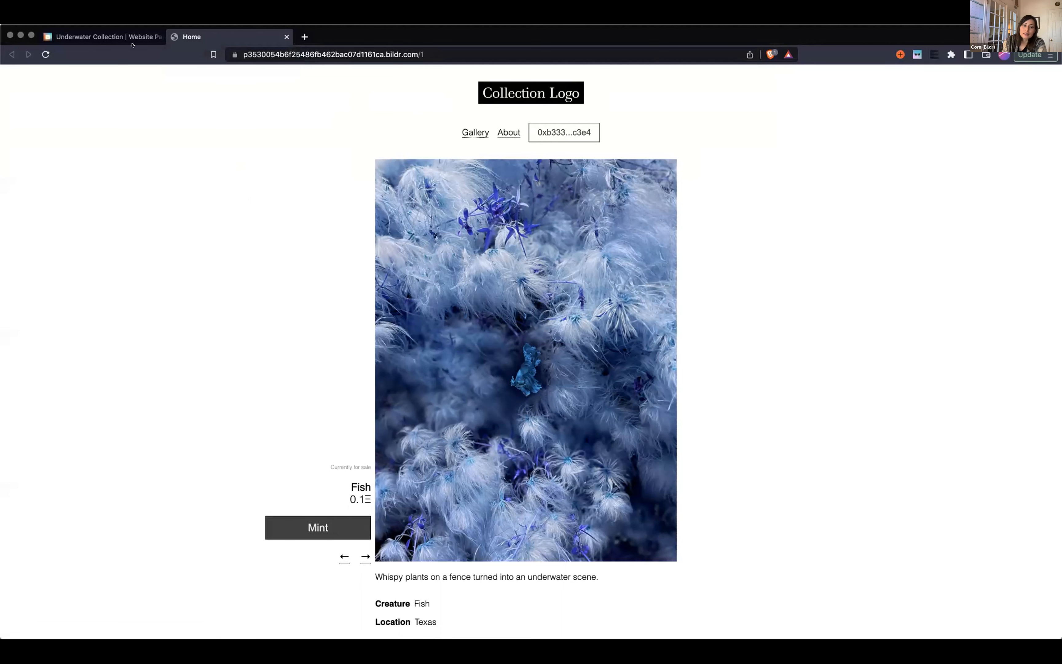
click(114, 36)
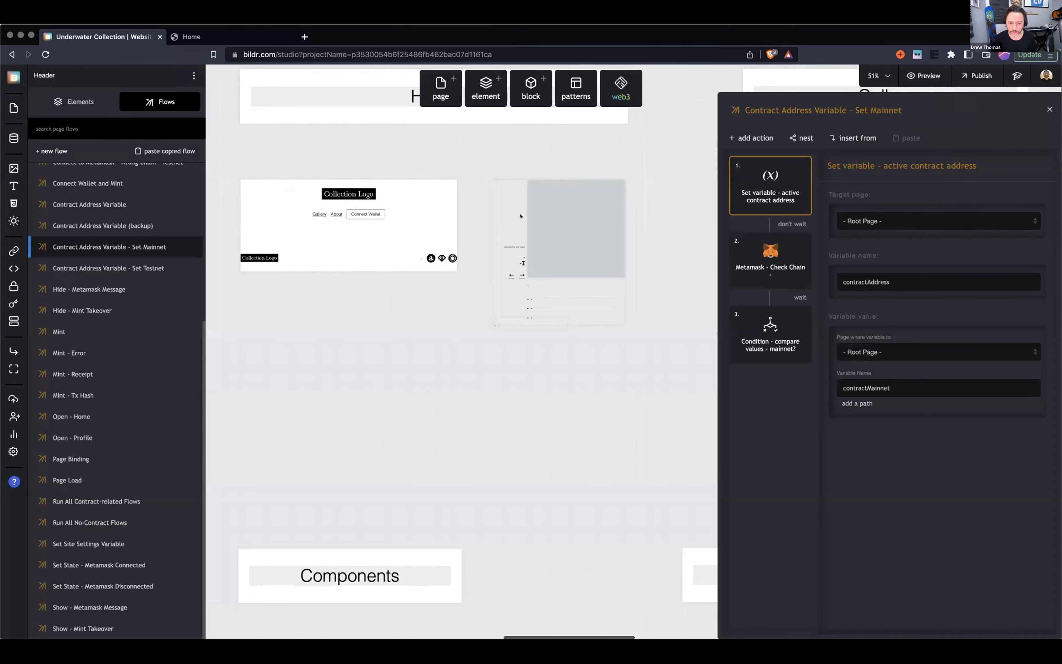
Open the page properties of the Home page and examine its Page Title for Browser Tab field.
click(330, 206)
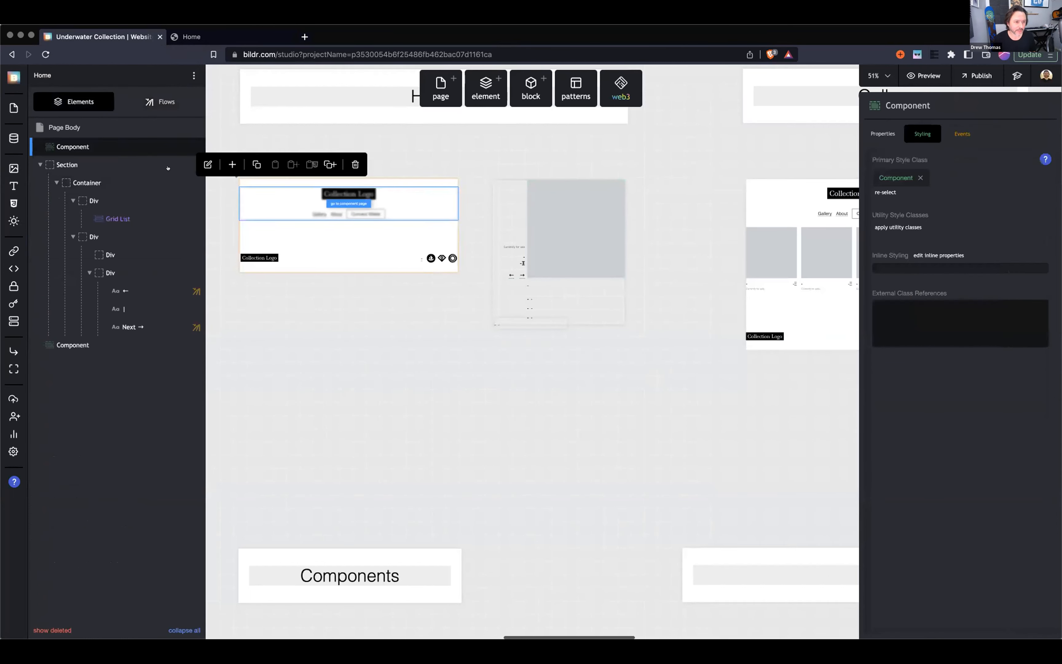
click(194, 76)
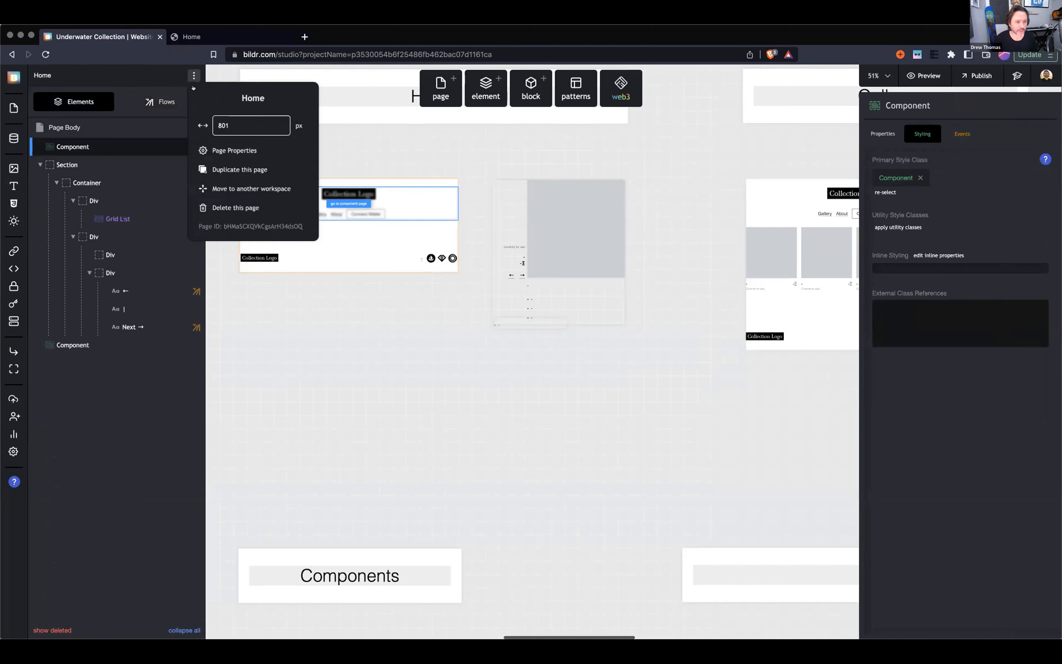
click(217, 151)
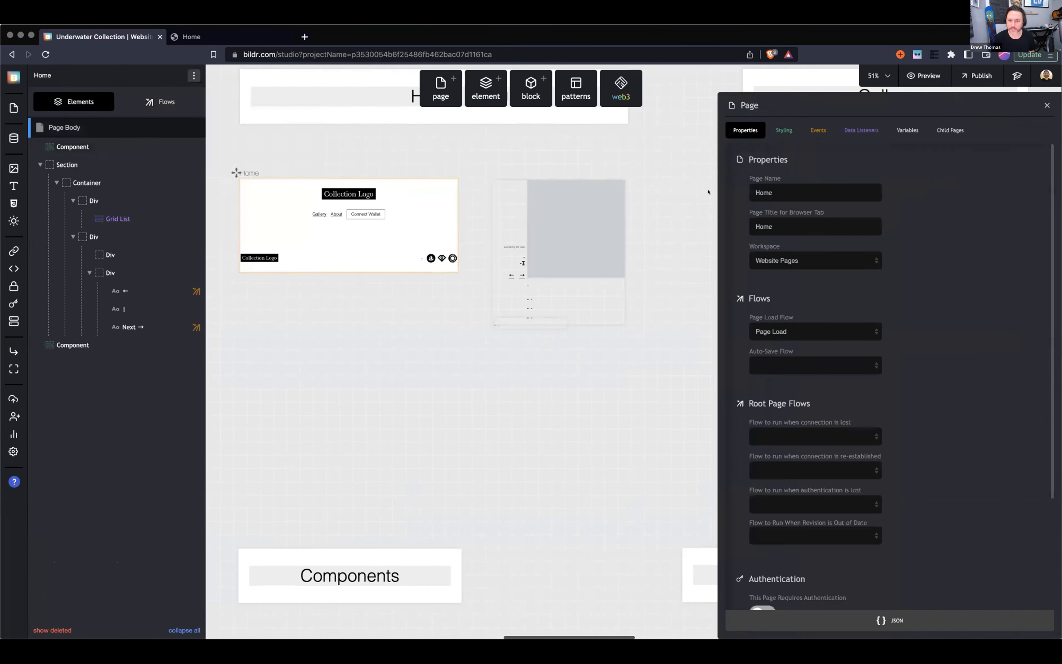
drag(750, 214, 818, 214)
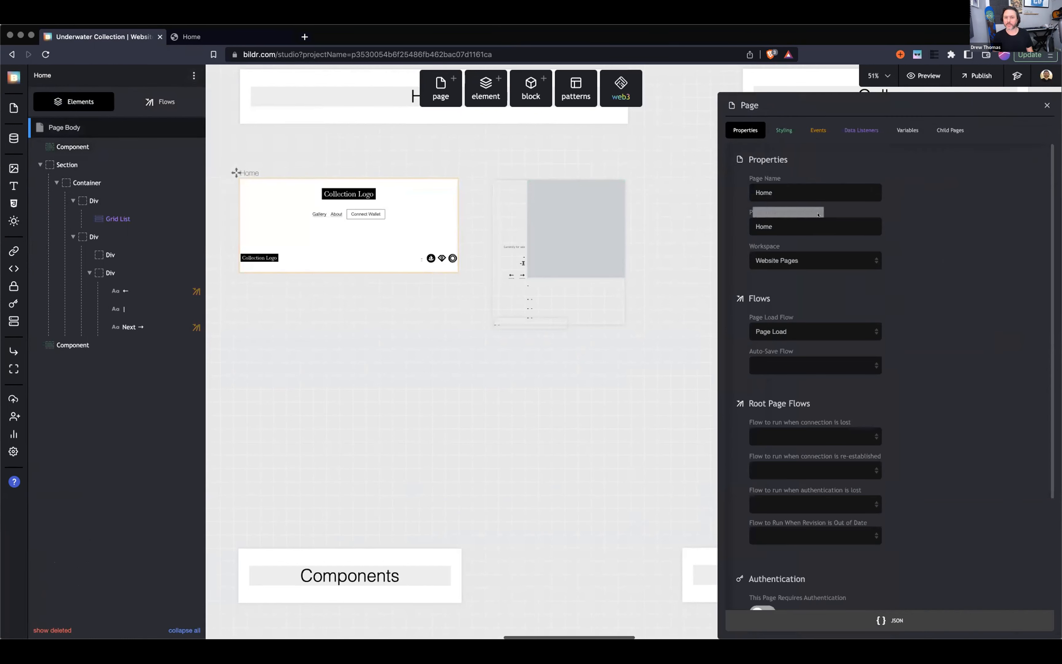
double_click(765, 224)
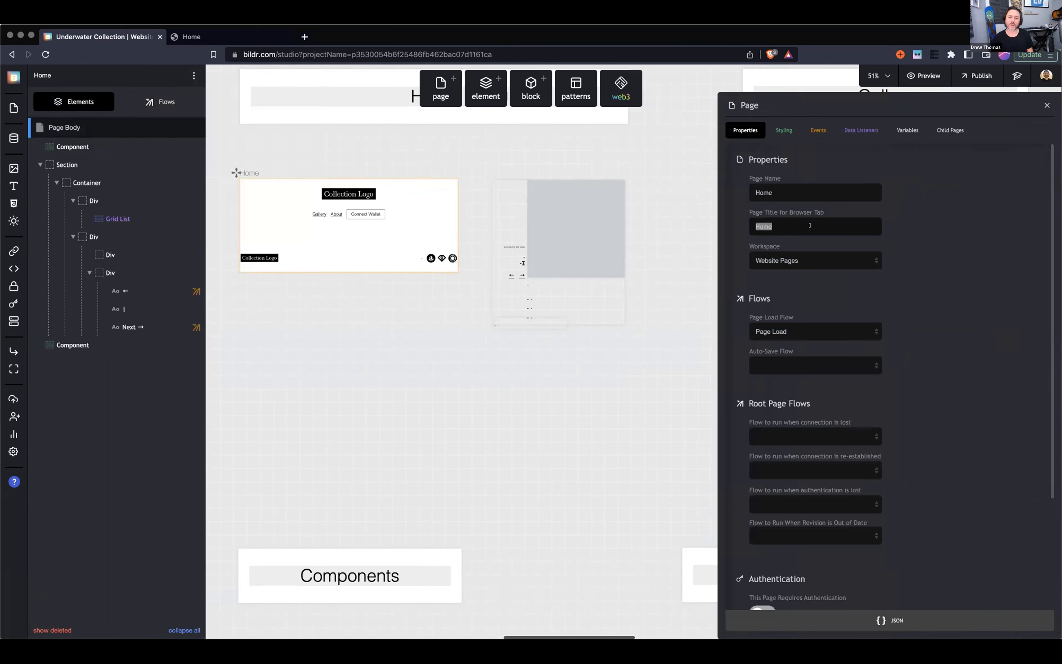
click(886, 226)
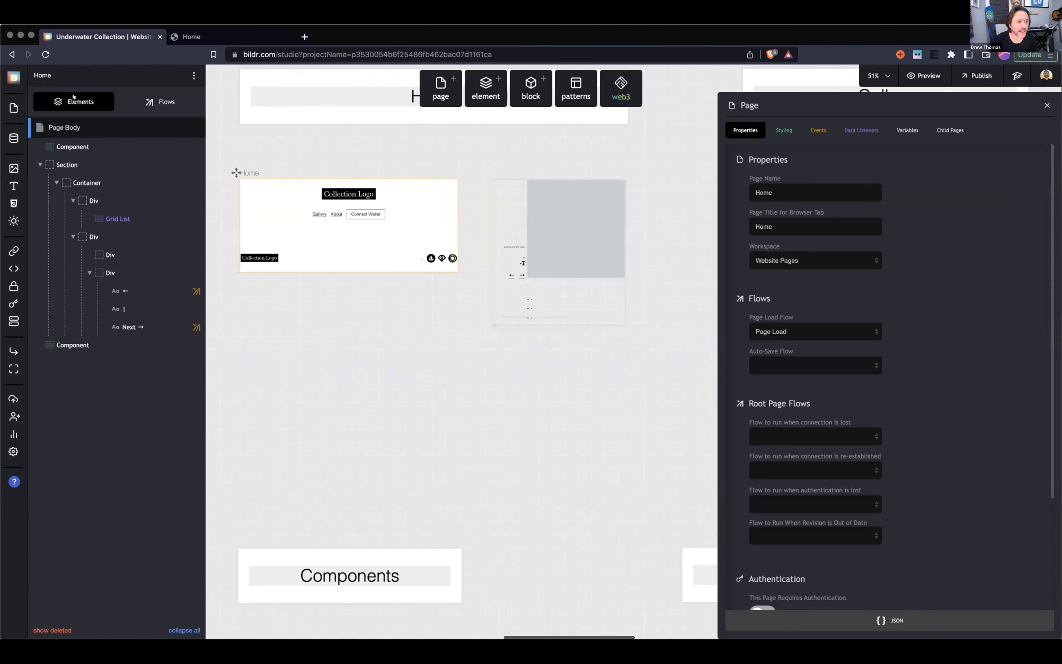
Open the Underwater Collection project settings and check the previewed Home page's browser tab before returning to them.
mouse_move(55, 122)
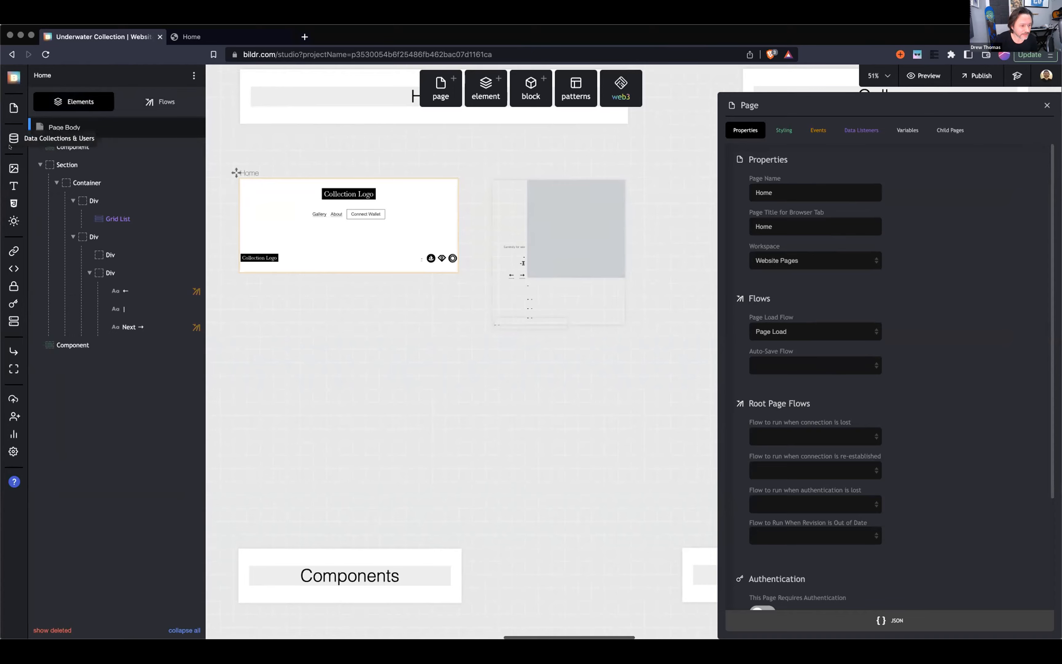
click(13, 452)
mouse_move(326, 327)
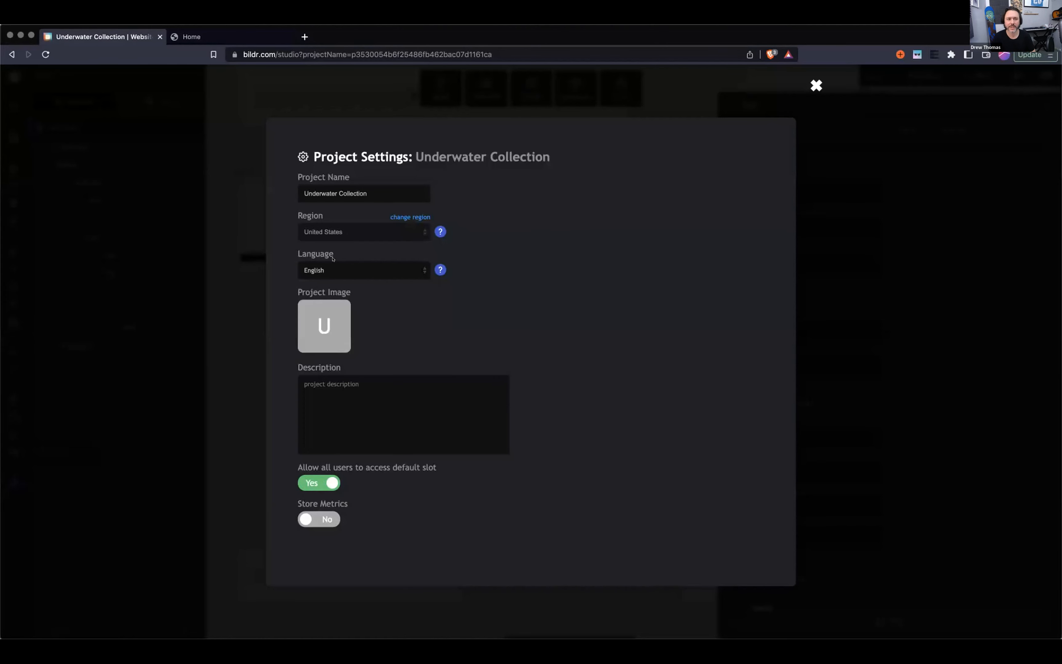
click(189, 38)
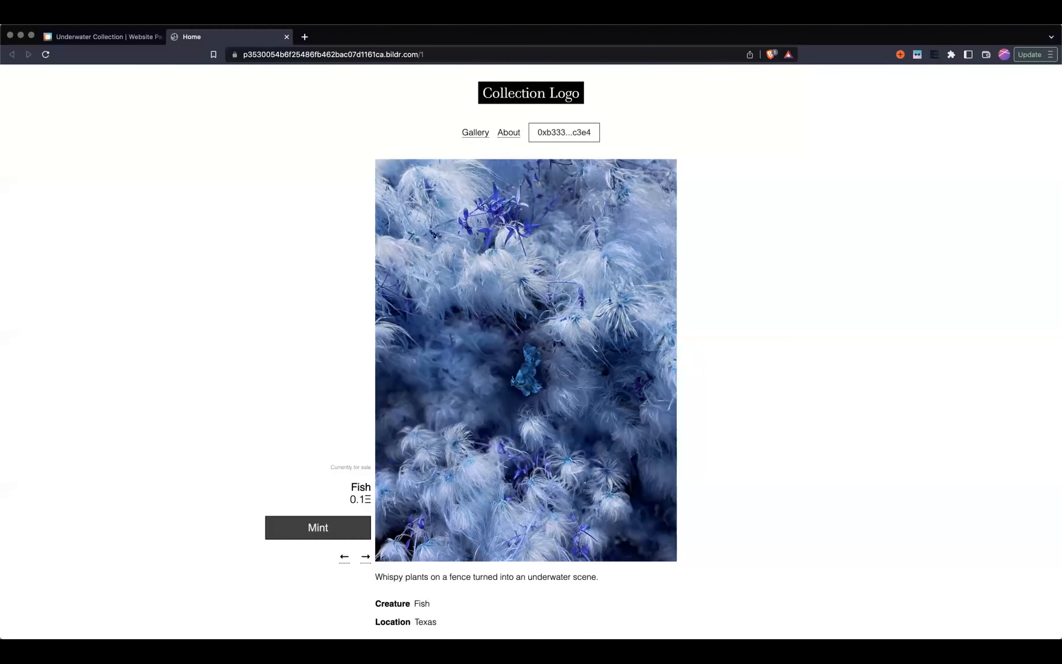
click(94, 38)
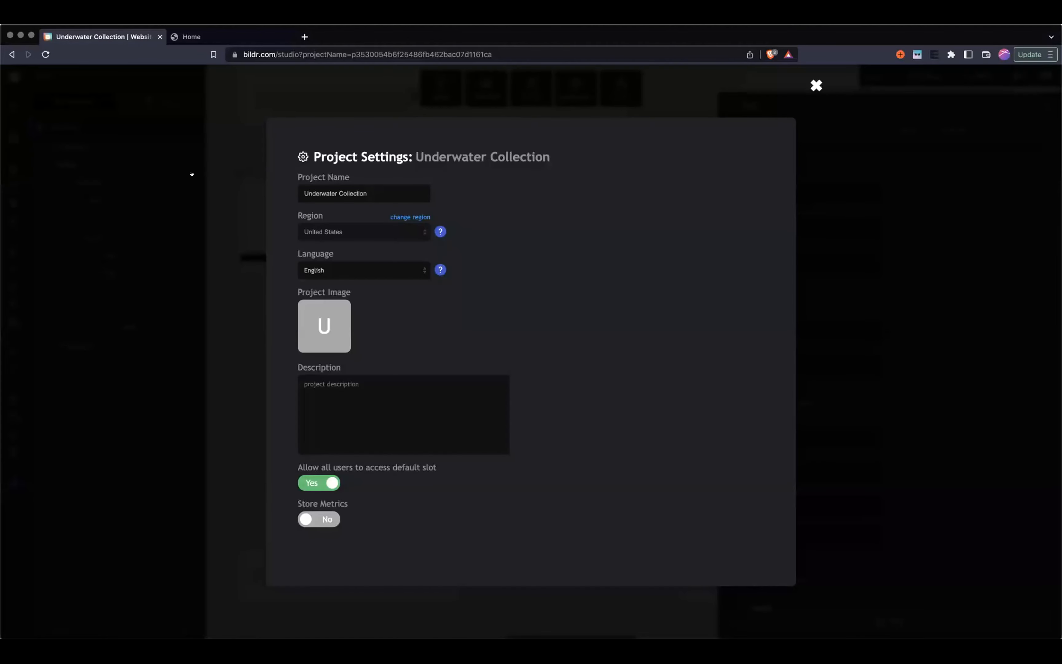
Leave the project settings and examine the Page Headers list of the project before closing it.
click(913, 235)
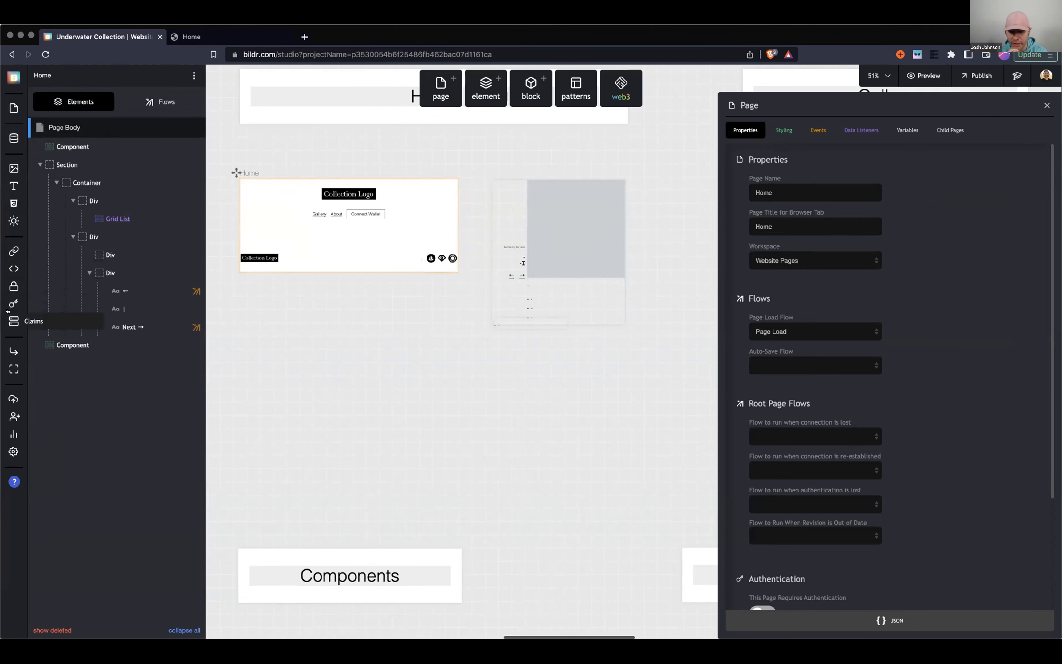
click(14, 269)
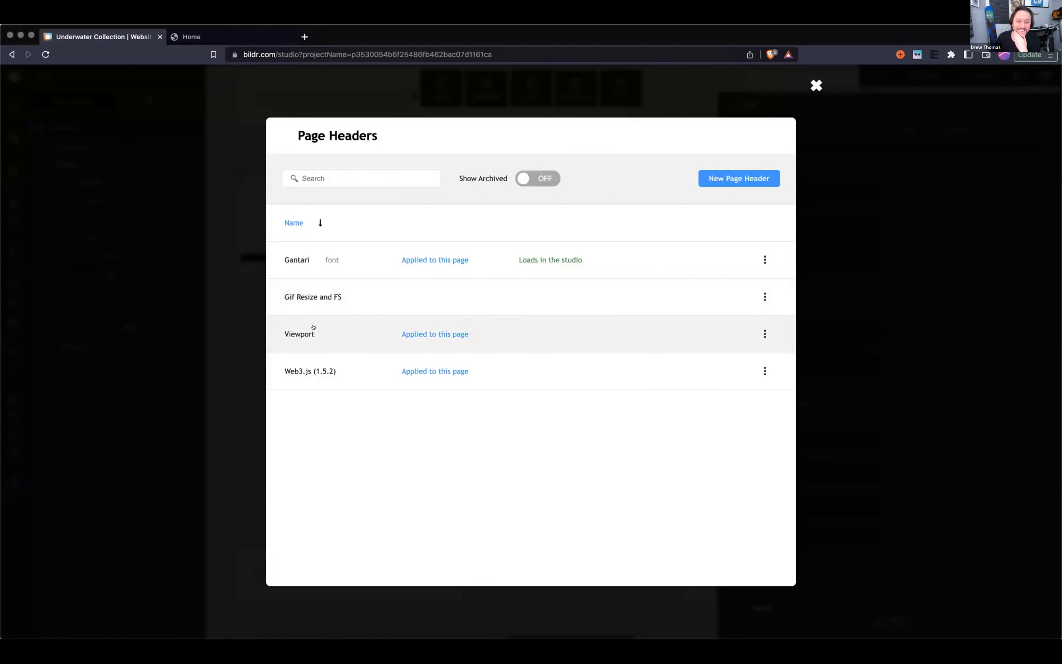
click(538, 97)
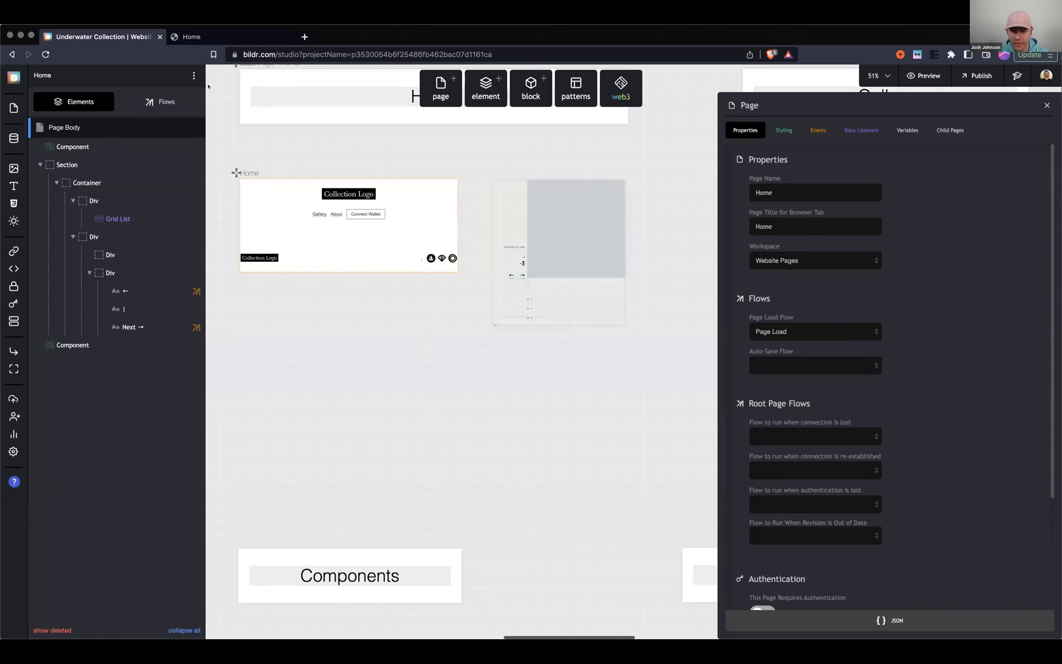
Search the projects for "contra" and open the ACTIONS - Web3 Contract Actions project.
click(12, 78)
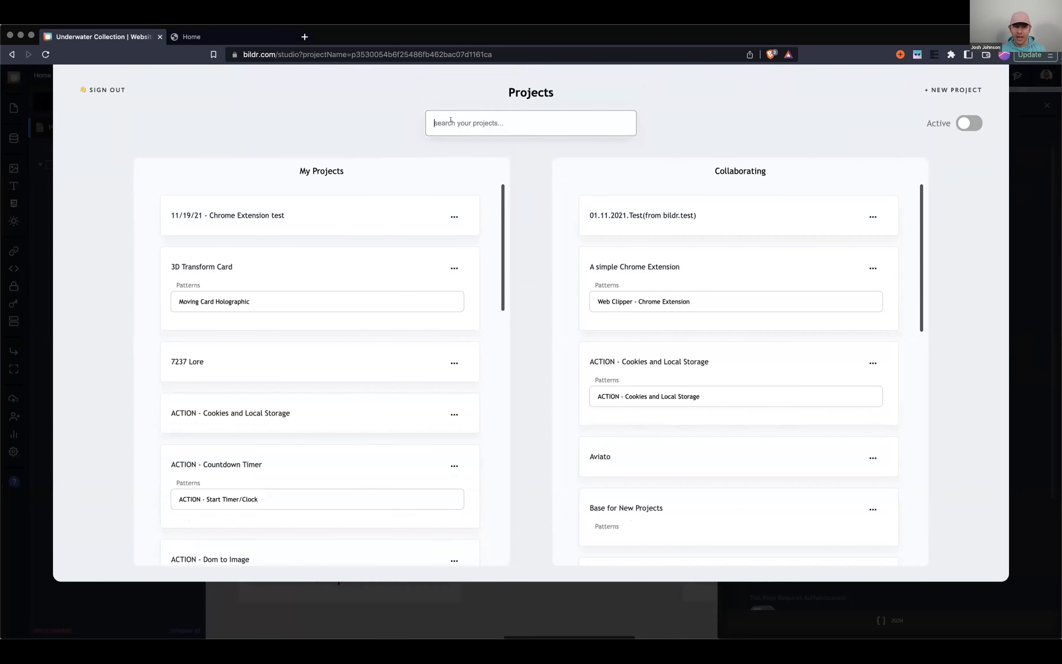
click(450, 123)
text(contra)
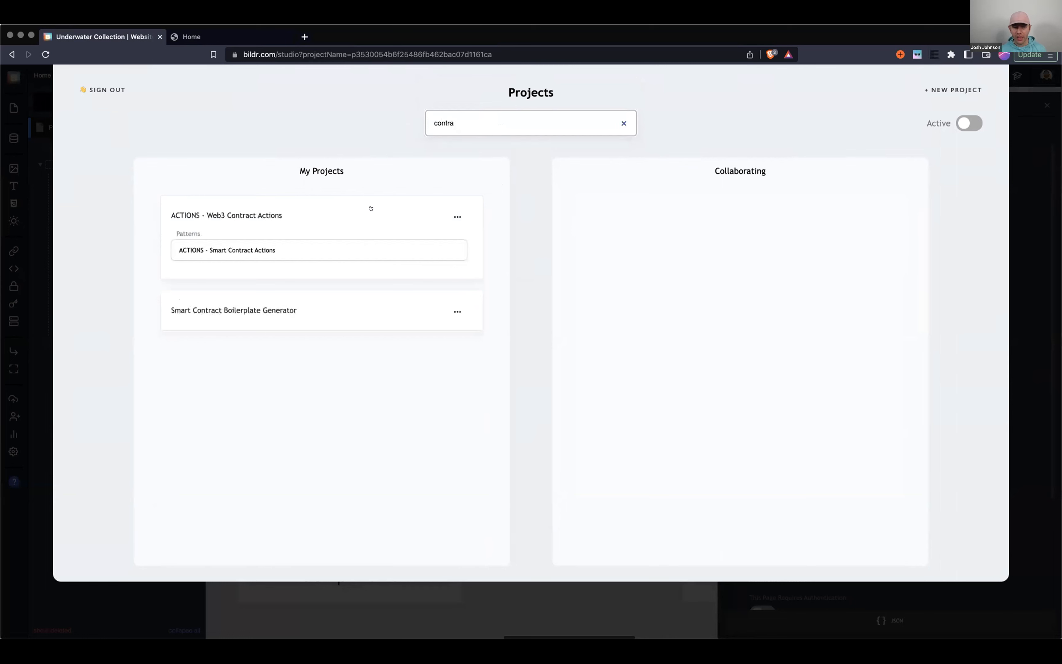
click(280, 215)
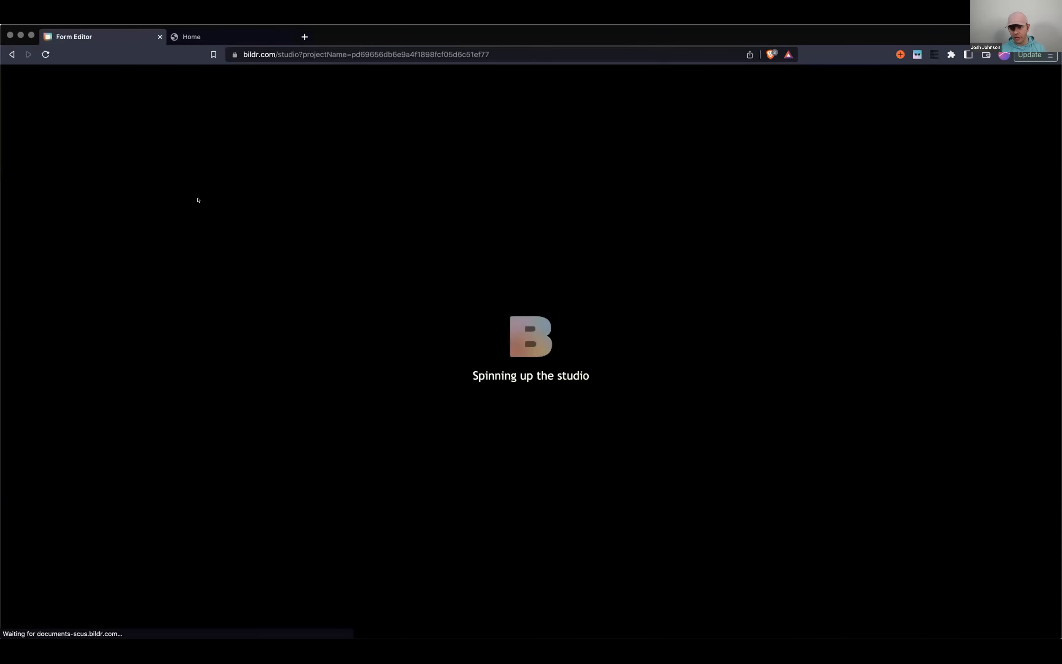
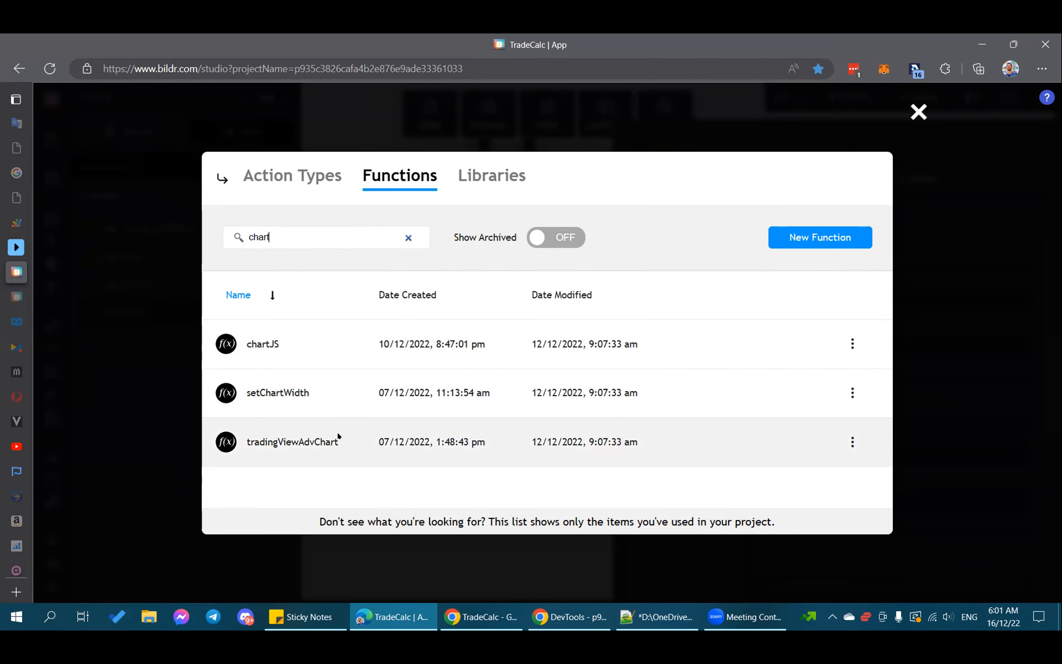
Open the tradingViewAdvChart function from the functions list and examine its inputs and JavaScript code.
click(388, 393)
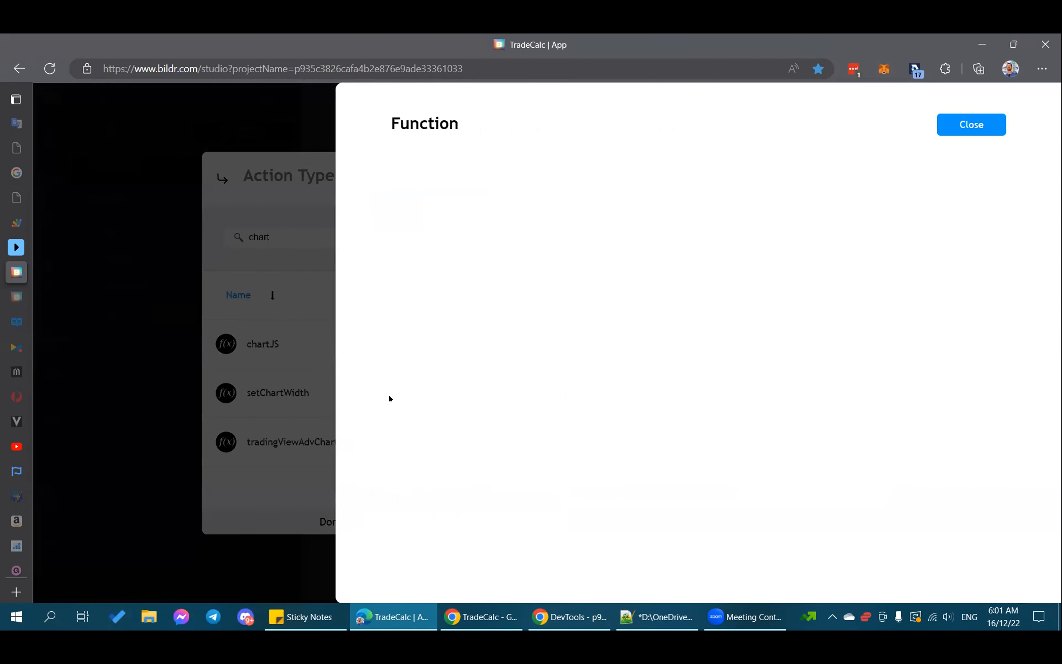
key(Escape)
click(359, 446)
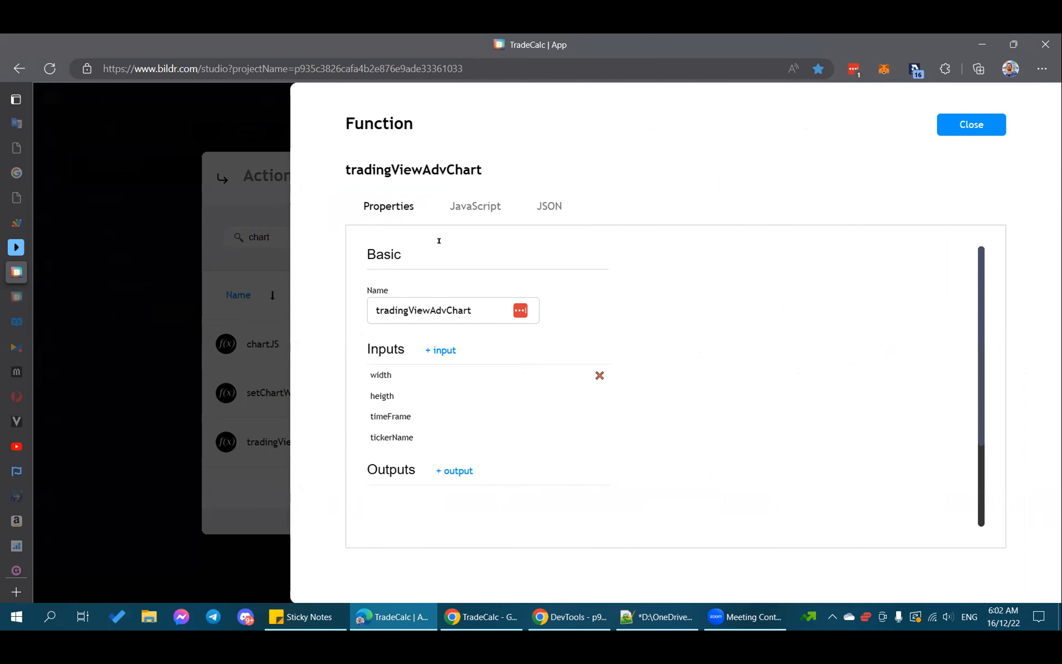
click(455, 198)
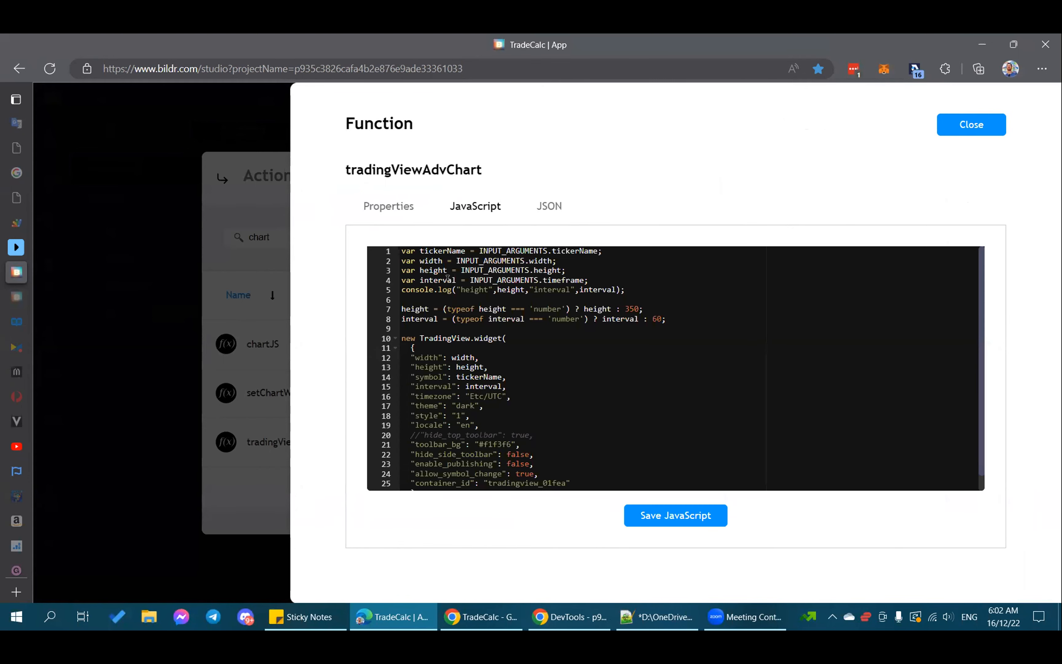
Reopen the tradingViewAdvChart function and compare the spelling of its "heigth" input with the height argument in the JavaScript.
click(971, 125)
click(321, 451)
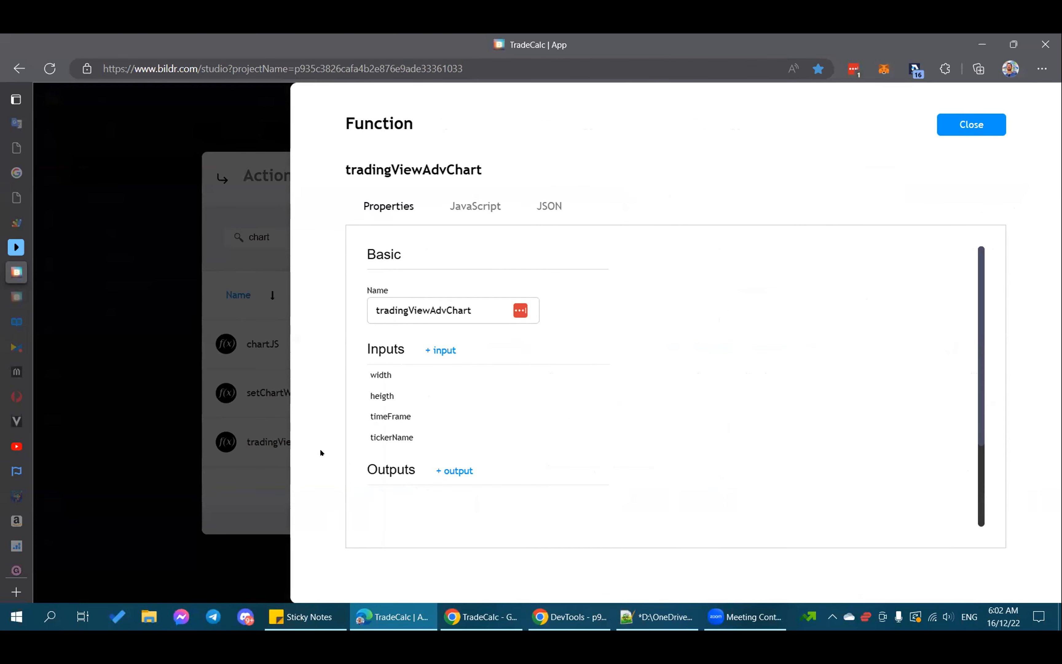
mouse_move(382, 399)
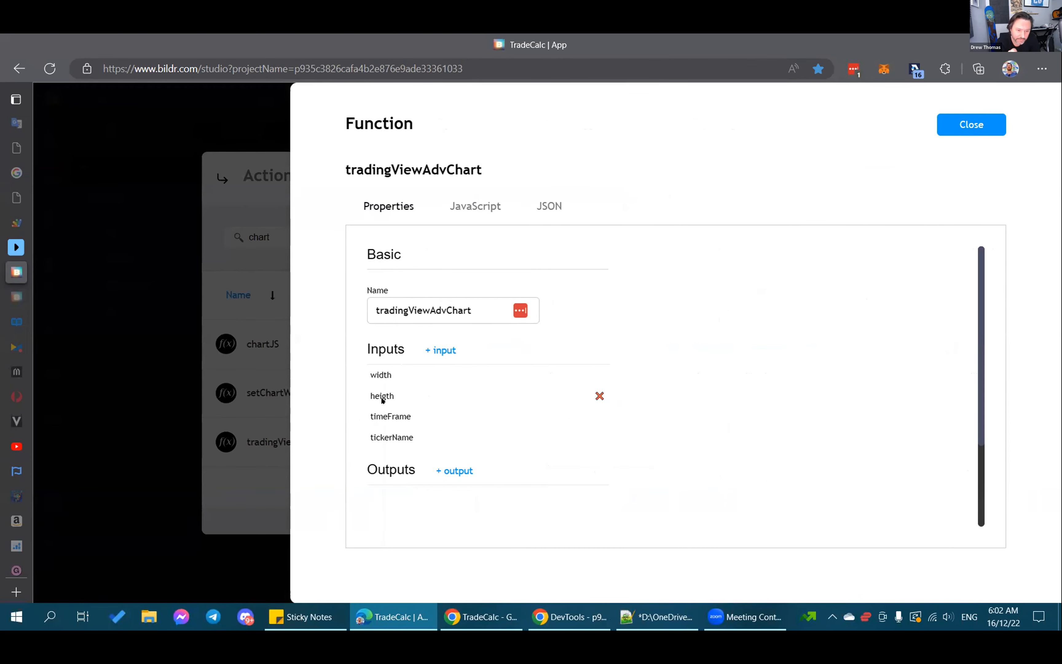
click(464, 206)
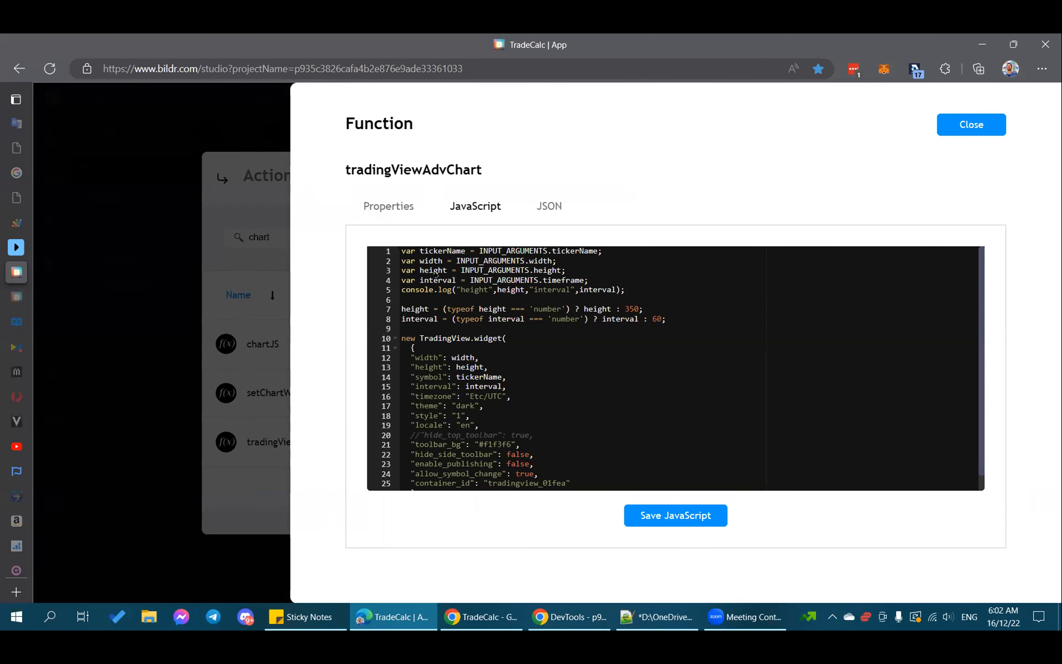
double_click(434, 271)
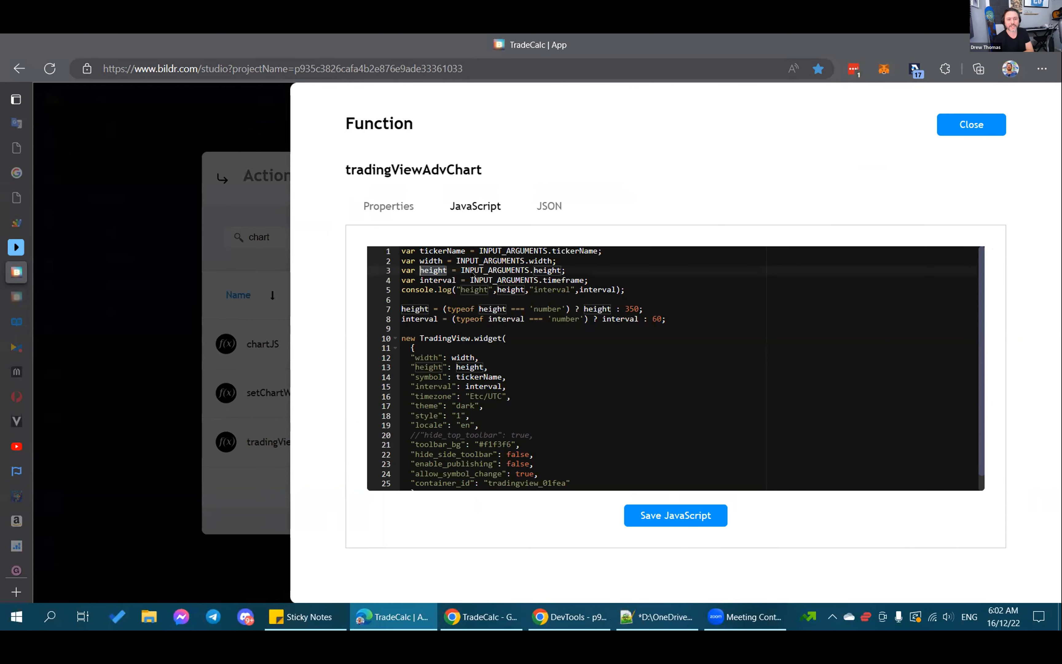
Replace the misspelled "heigth" input of the tradingViewAdvChart function with a new input named "height".
click(396, 212)
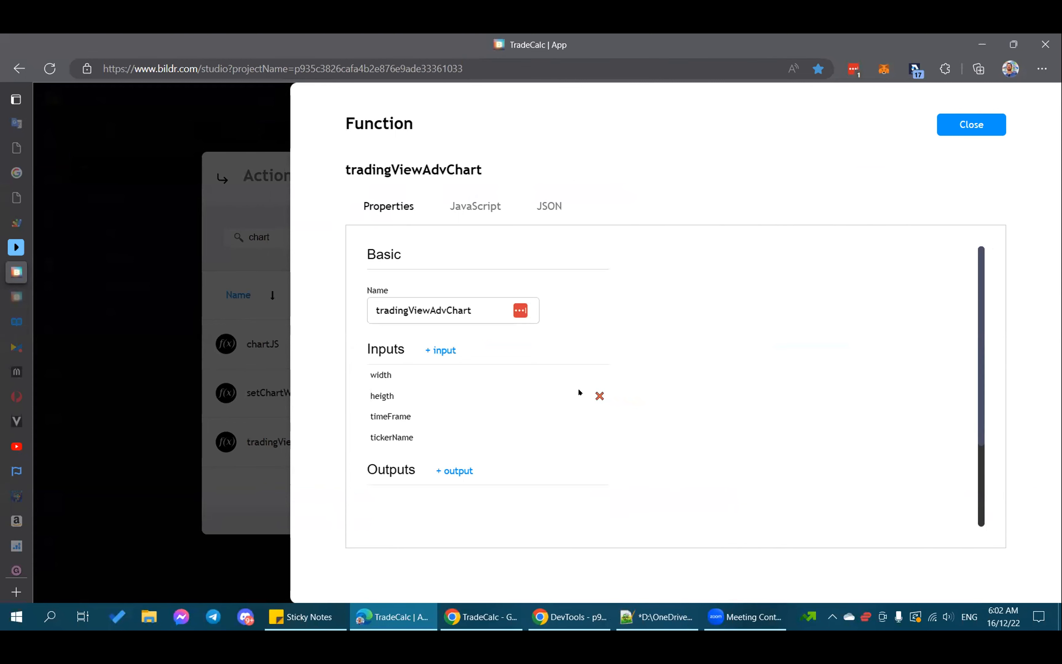
click(600, 395)
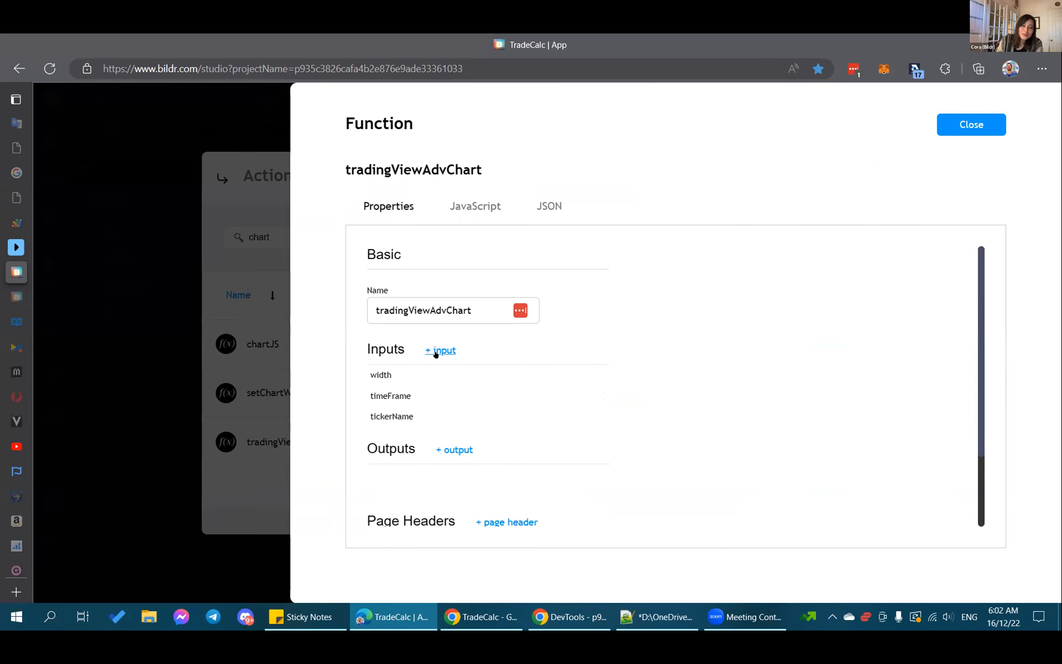
click(443, 350)
text(height)
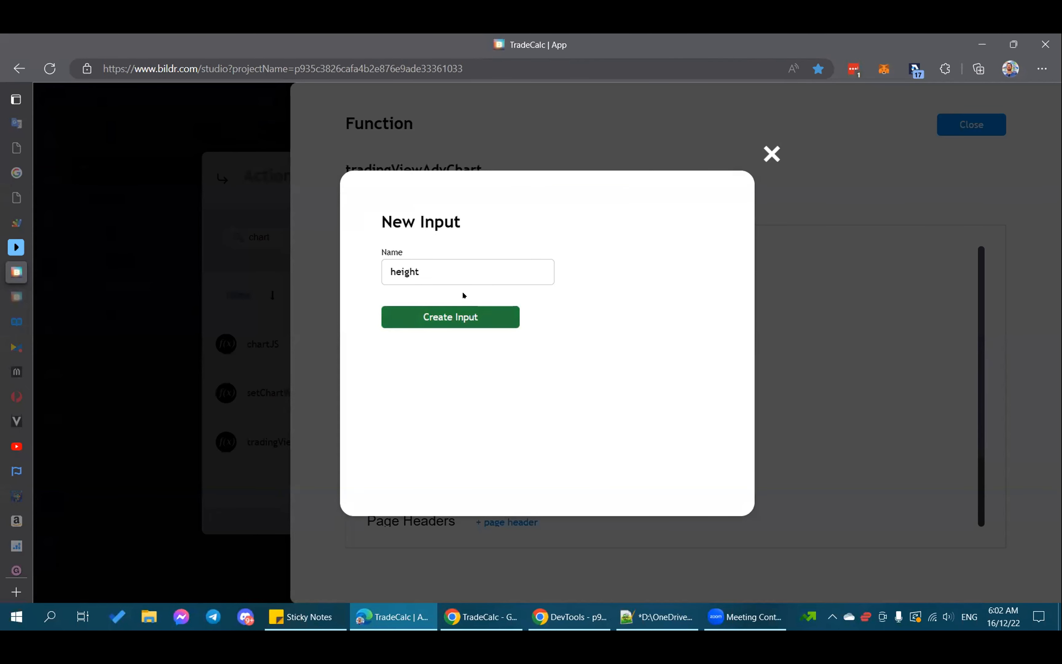
click(447, 320)
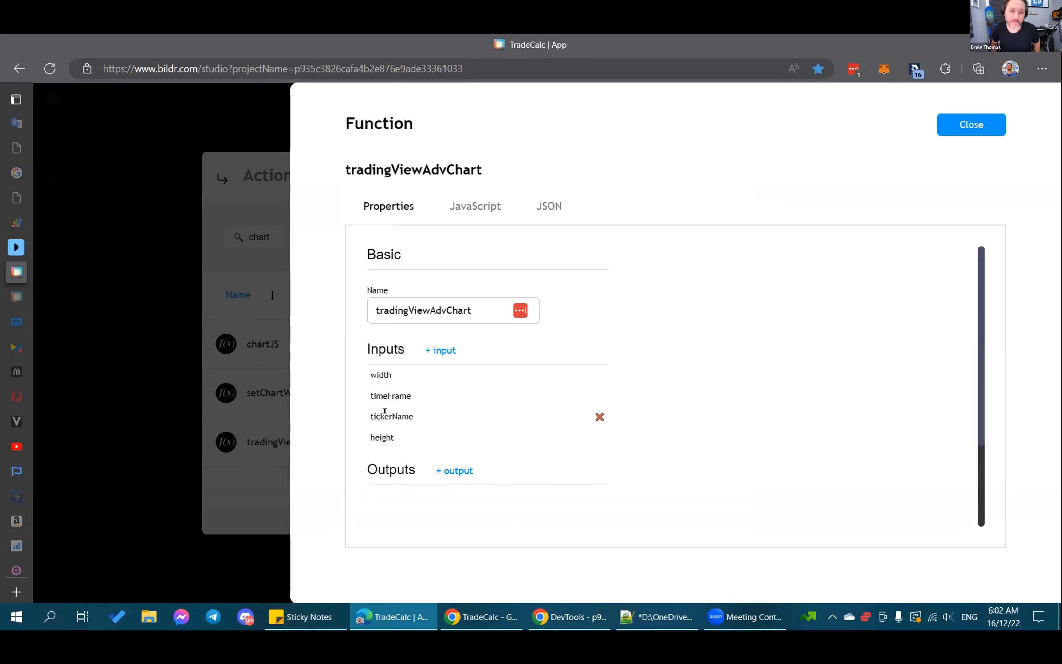
Compare the timeframe argument assigned to interval in the JavaScript with the function's timeFrame input name.
click(464, 214)
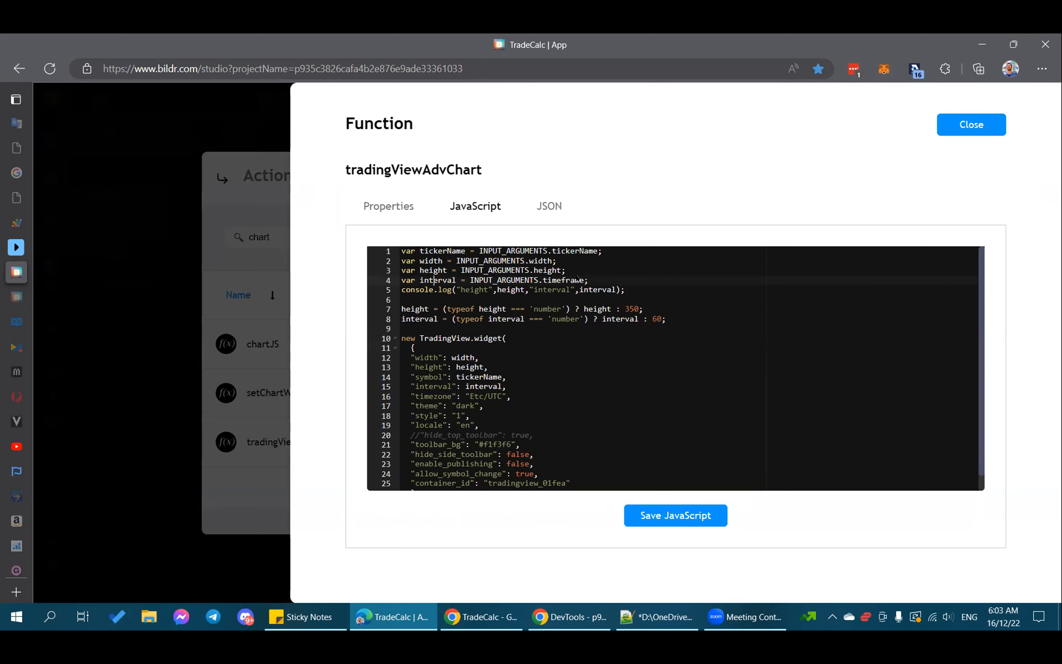
double_click(436, 280)
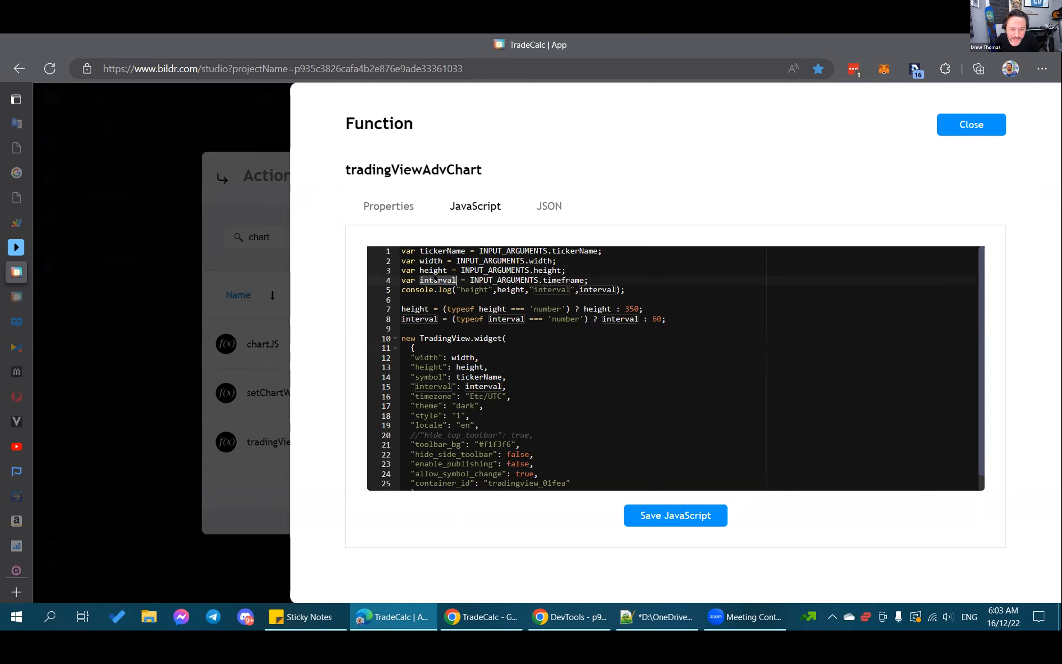
click(562, 279)
double_click(576, 280)
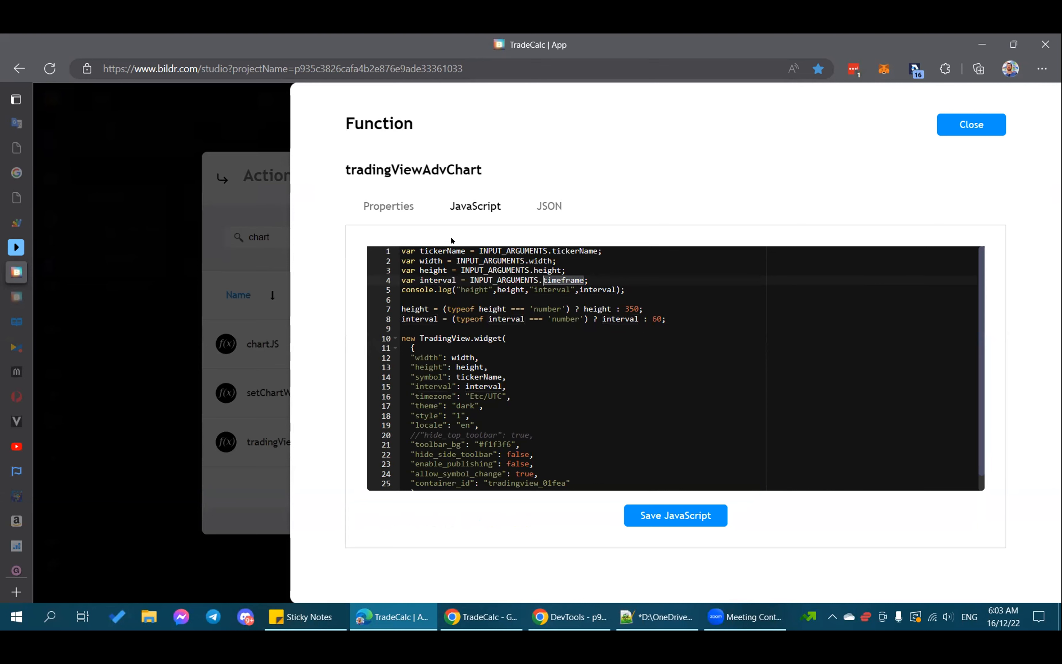
click(389, 206)
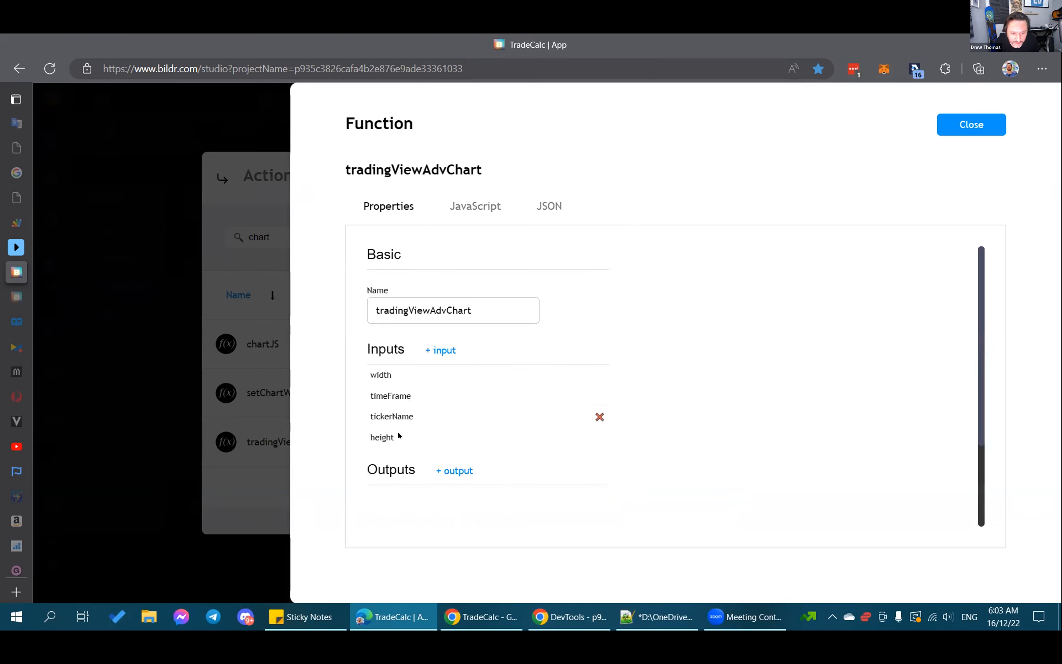
drag(363, 393, 483, 413)
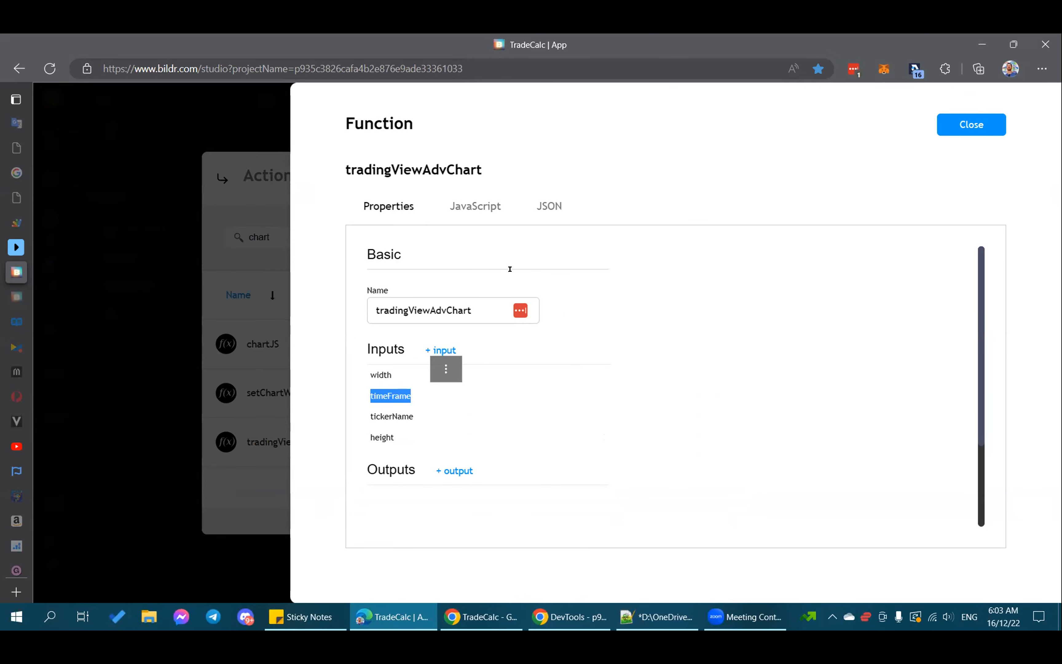
click(483, 207)
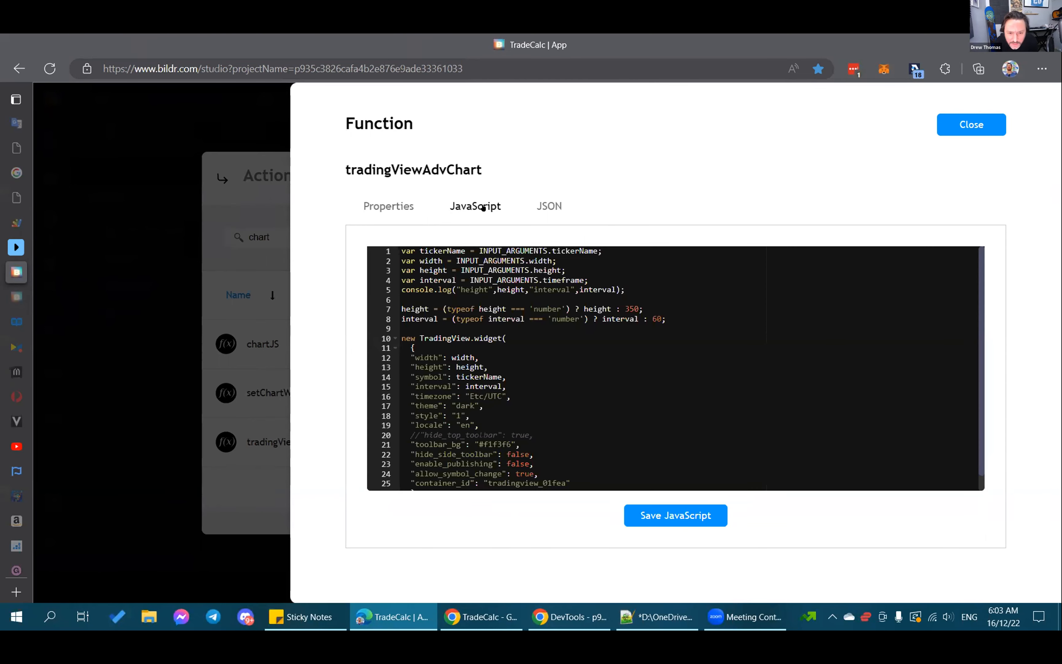
Delete the timeFrame input of the tradingViewAdvChart function and create a new input named "timeframe".
click(382, 207)
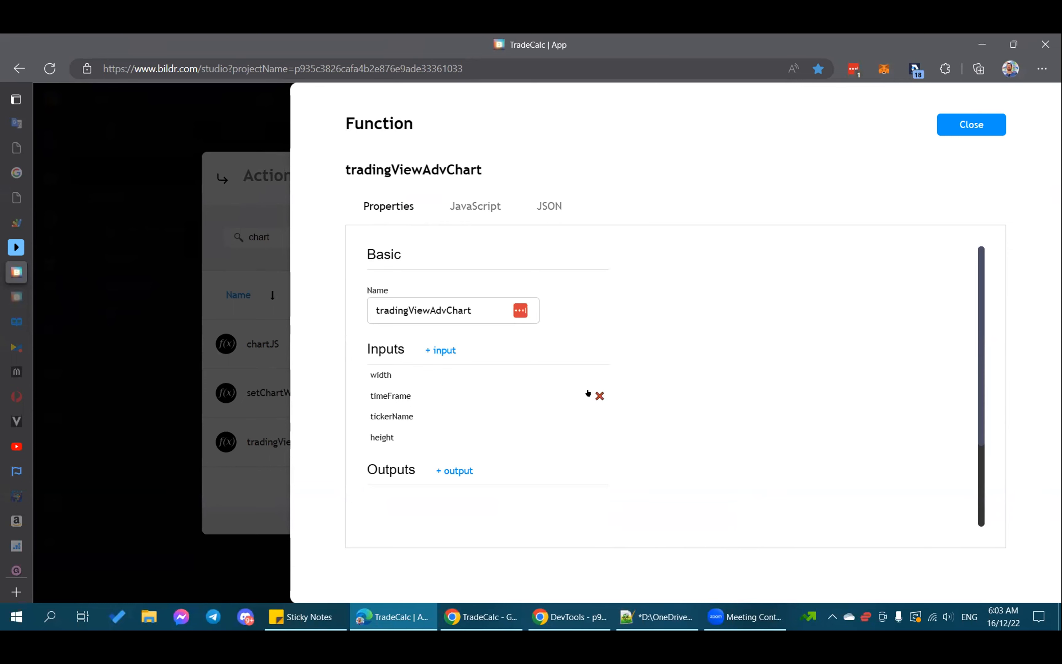
click(598, 395)
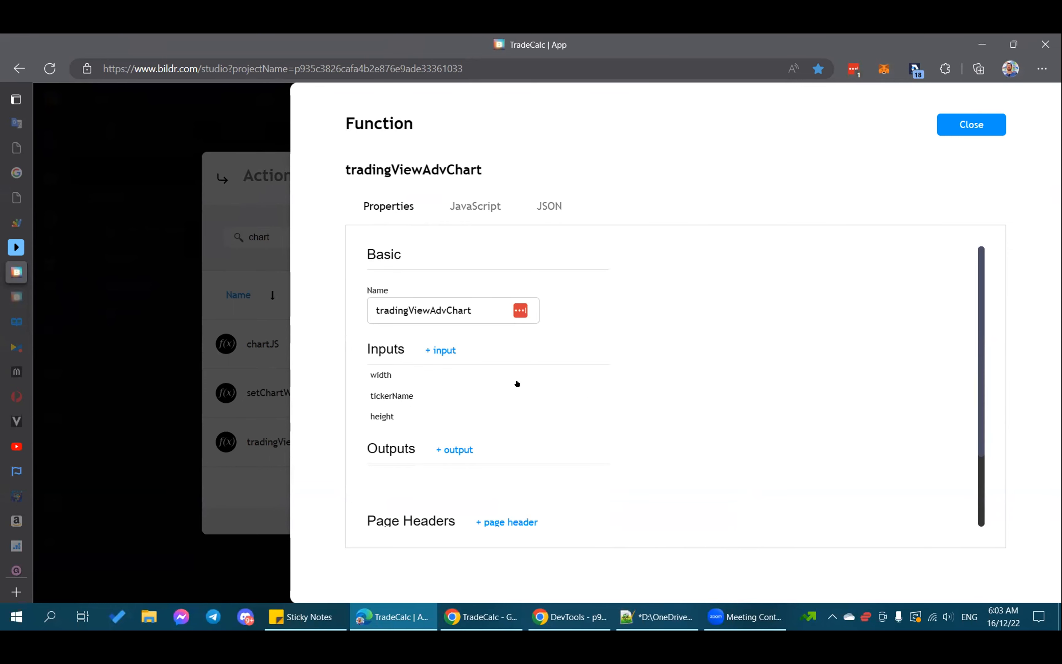
click(439, 350)
text(timeframe)
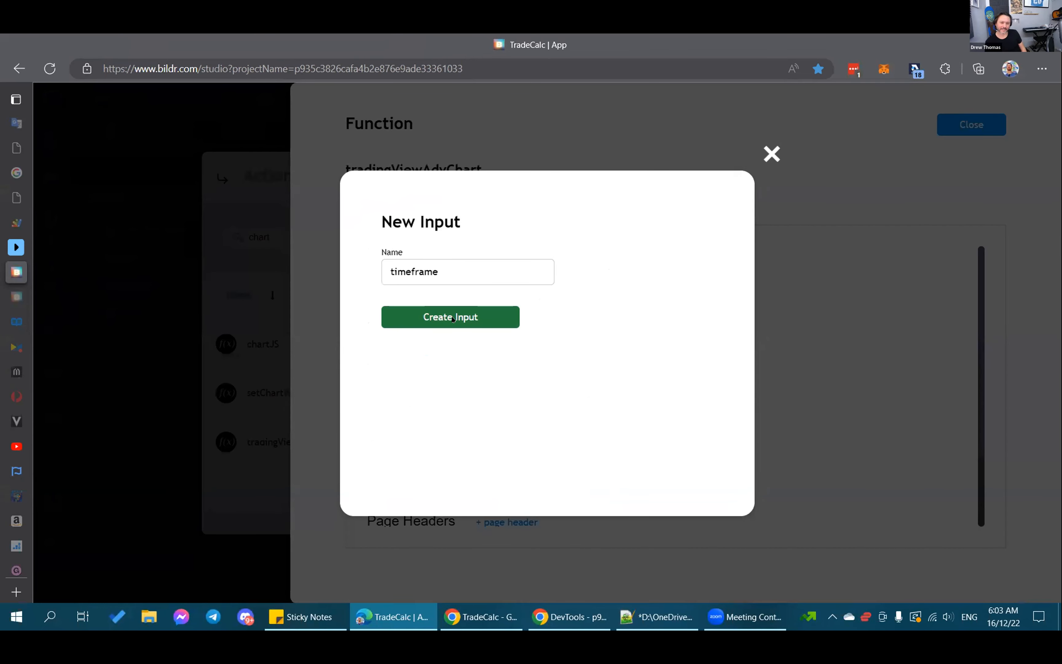
click(452, 318)
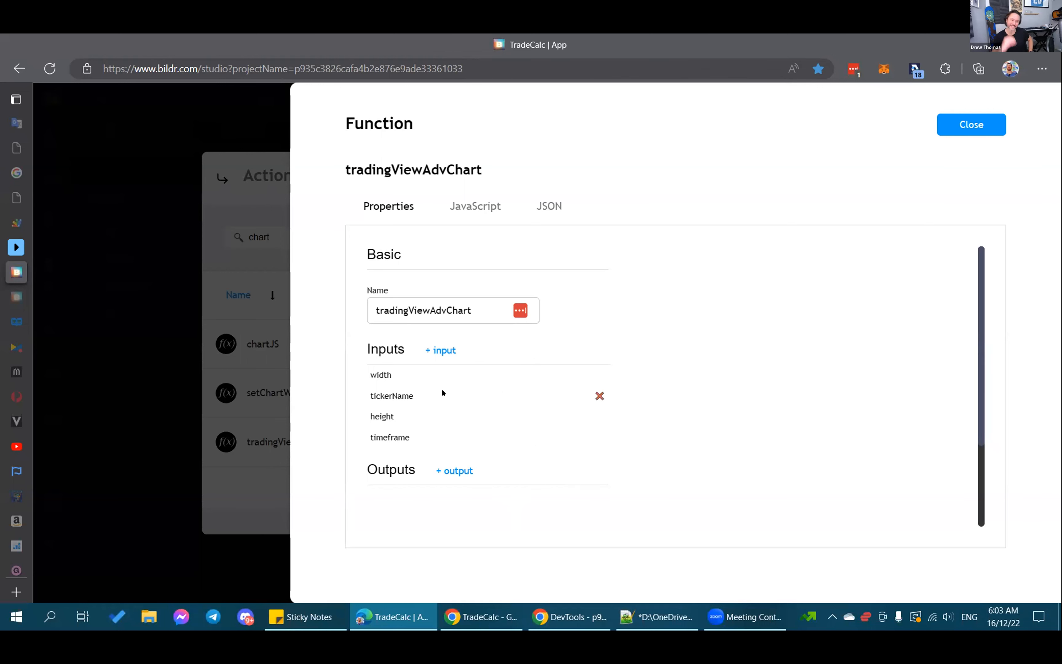
Close the tradingViewAdvChart function, the functions list and the Page Load flow to return to the canvas.
click(967, 126)
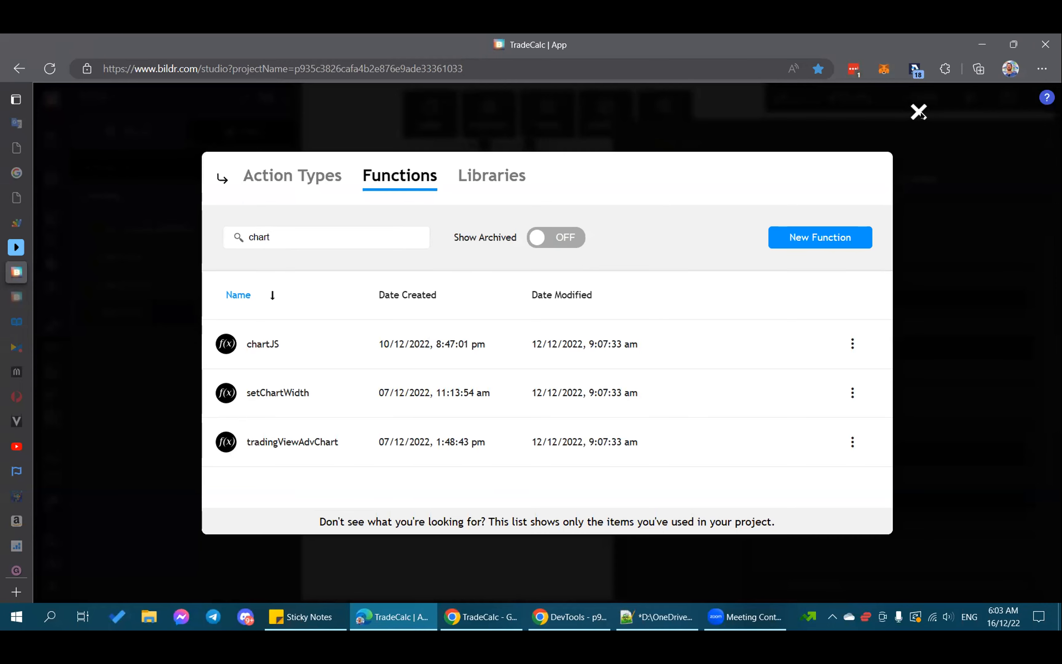
click(917, 112)
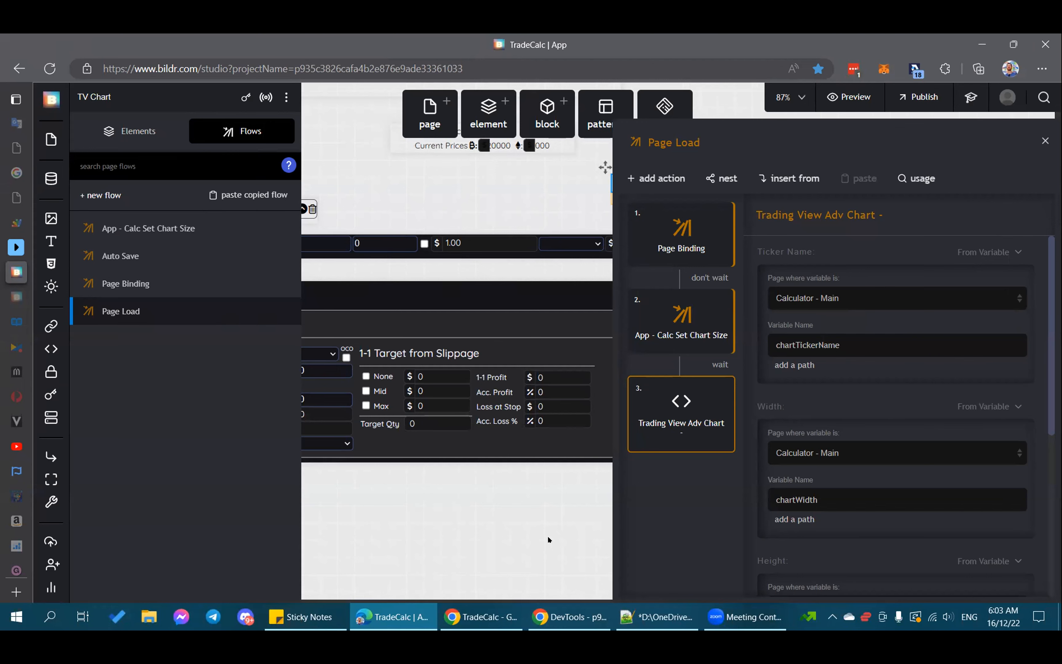
click(523, 543)
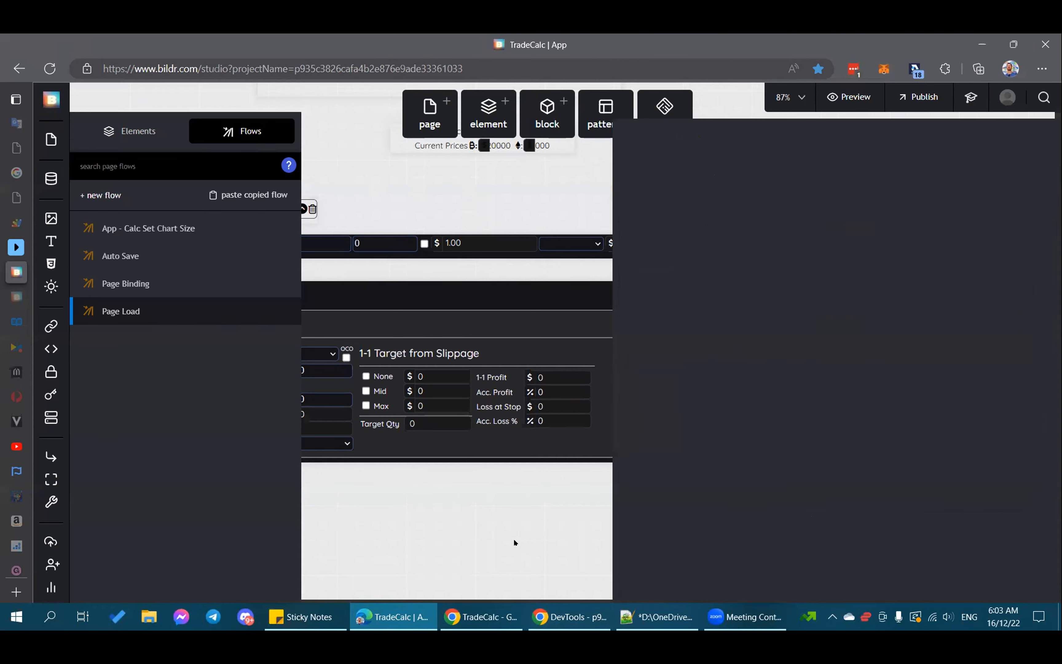
Switch to the Chrome DevTools window of the TradeCalc app and examine the console's exception messages.
click(569, 621)
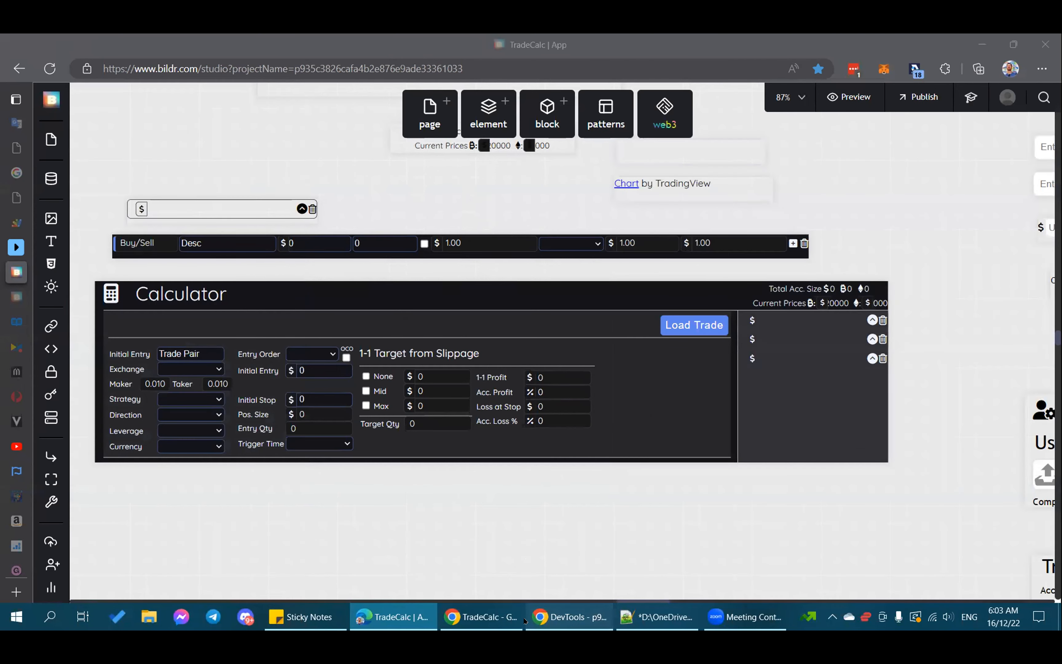
click(504, 620)
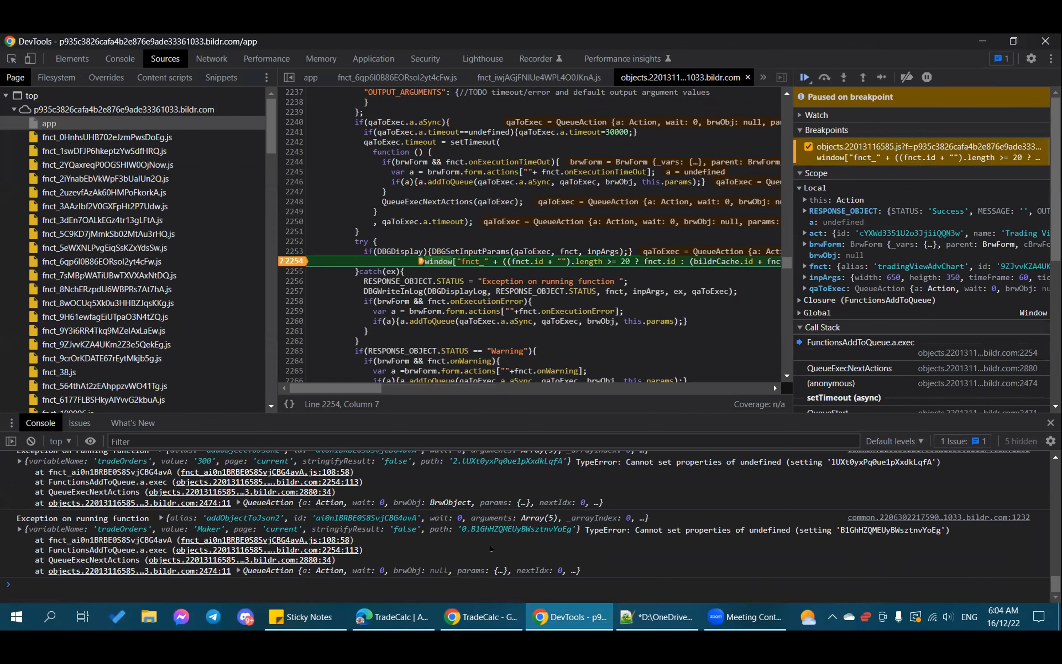
scroll(494, 542, up, 3)
scroll(497, 534, down, 3)
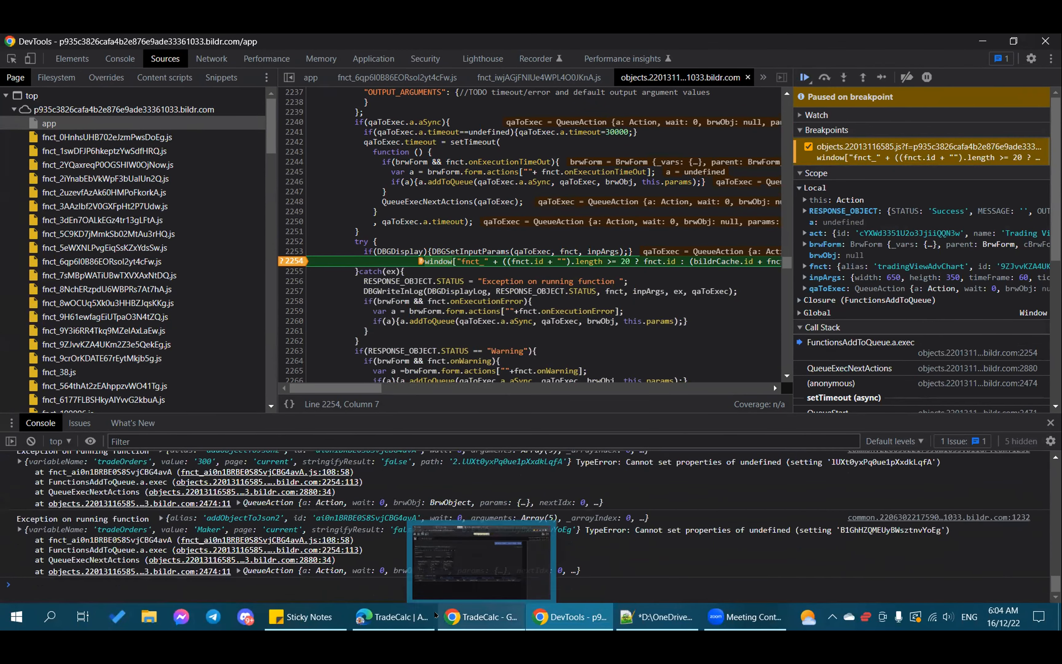
scroll(598, 505, up, 5)
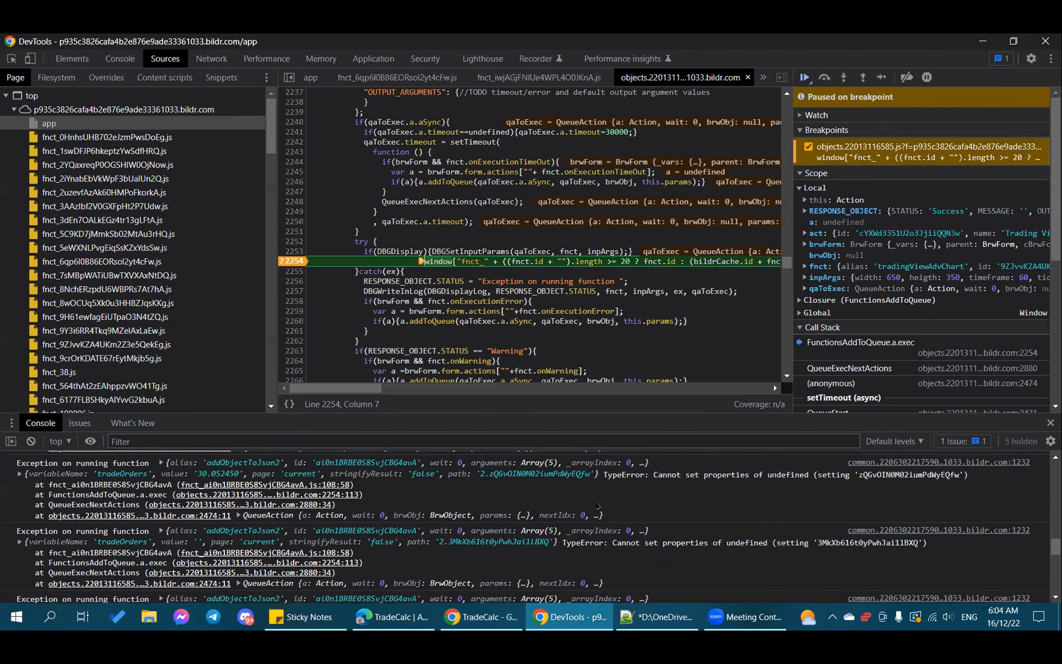
Read through the console's addObjectToJson2 exceptions on tradeOrders and check them against the TradeCalc Calculator page.
scroll(598, 505, up, 3)
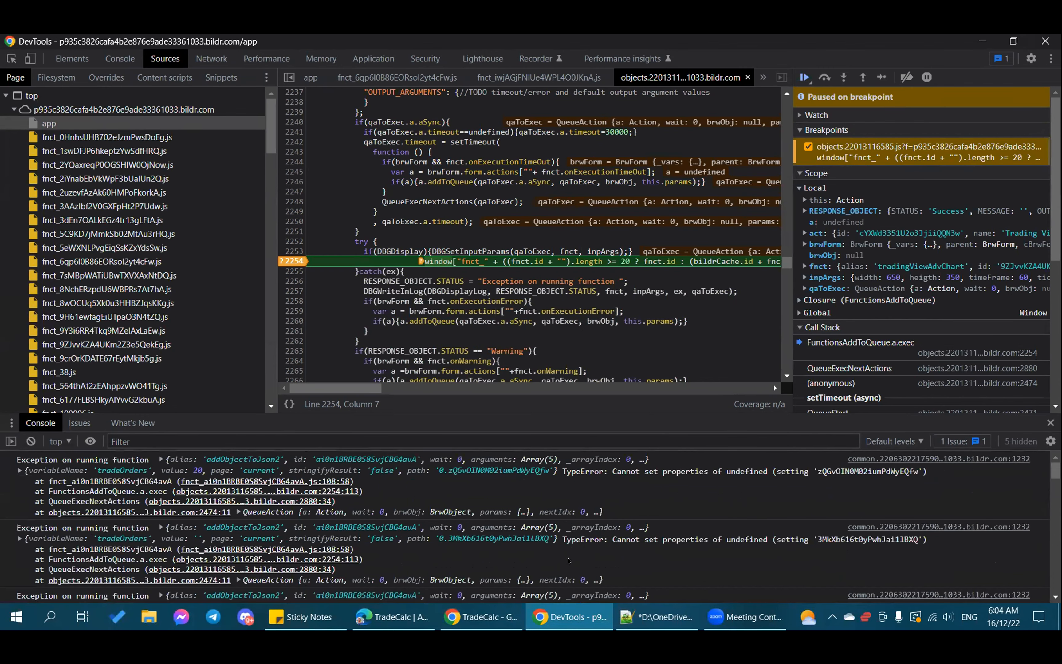
click(481, 617)
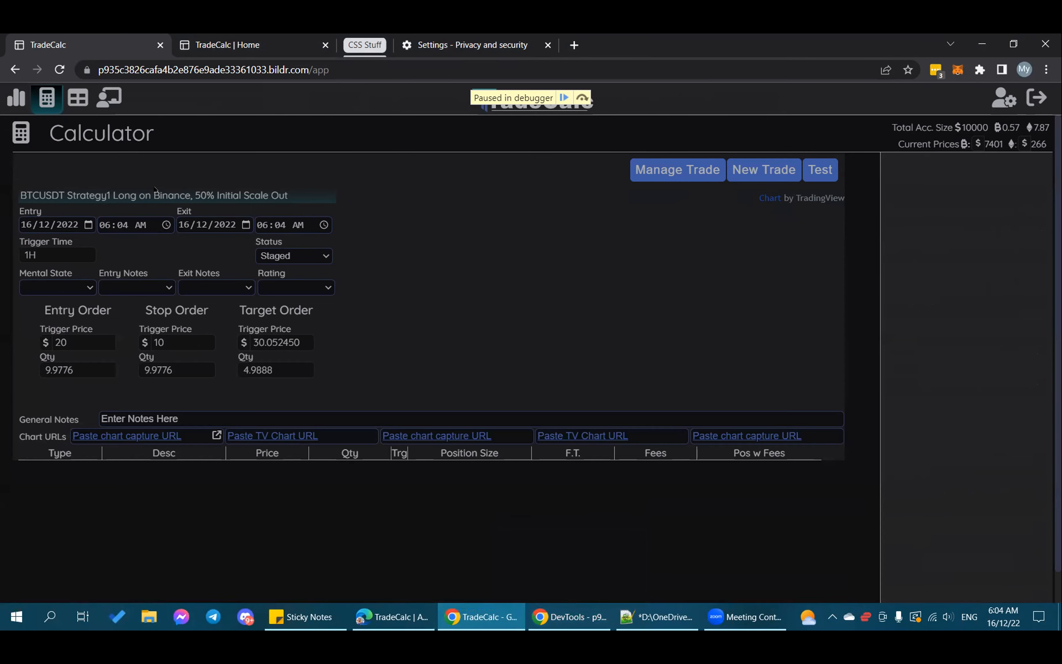
click(559, 622)
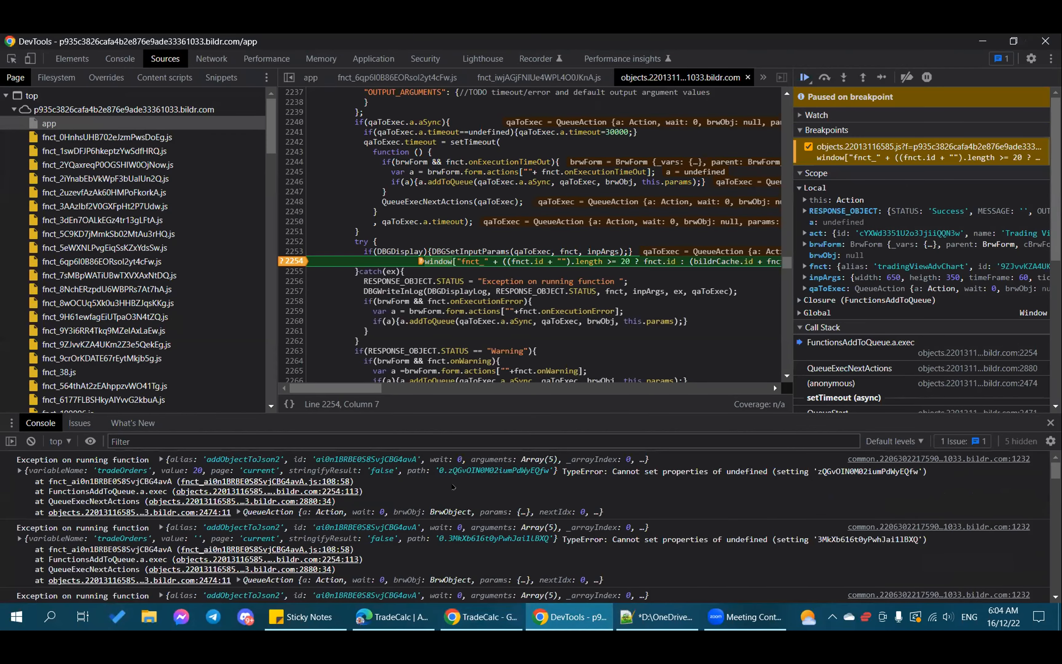
scroll(452, 487, up, 2)
scroll(447, 495, down, 5)
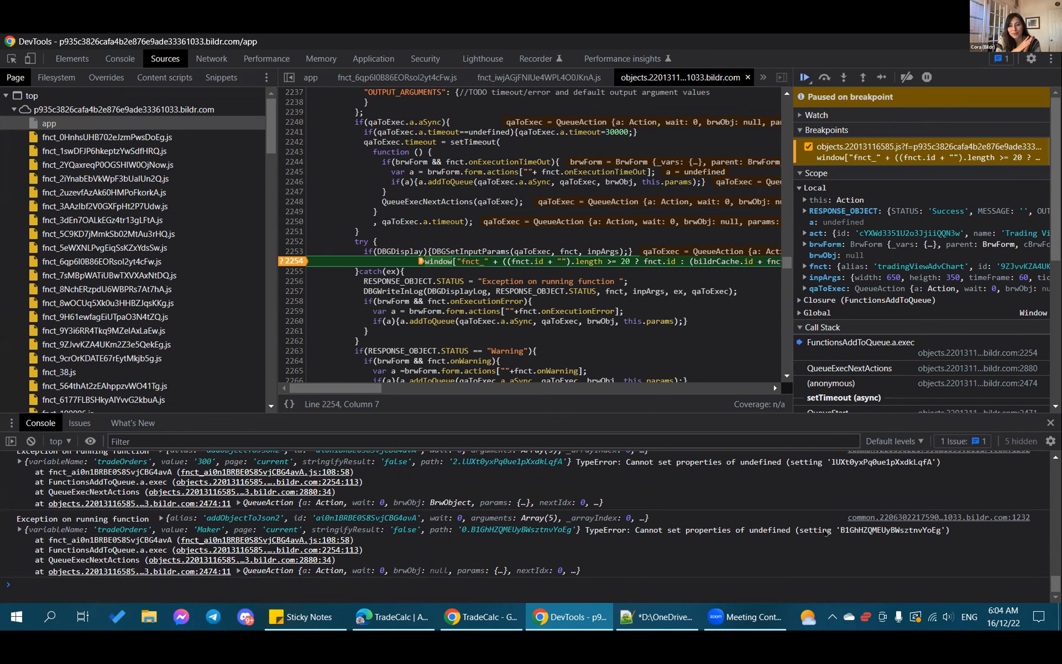
scroll(746, 560, up, 5)
scroll(711, 561, up, 5)
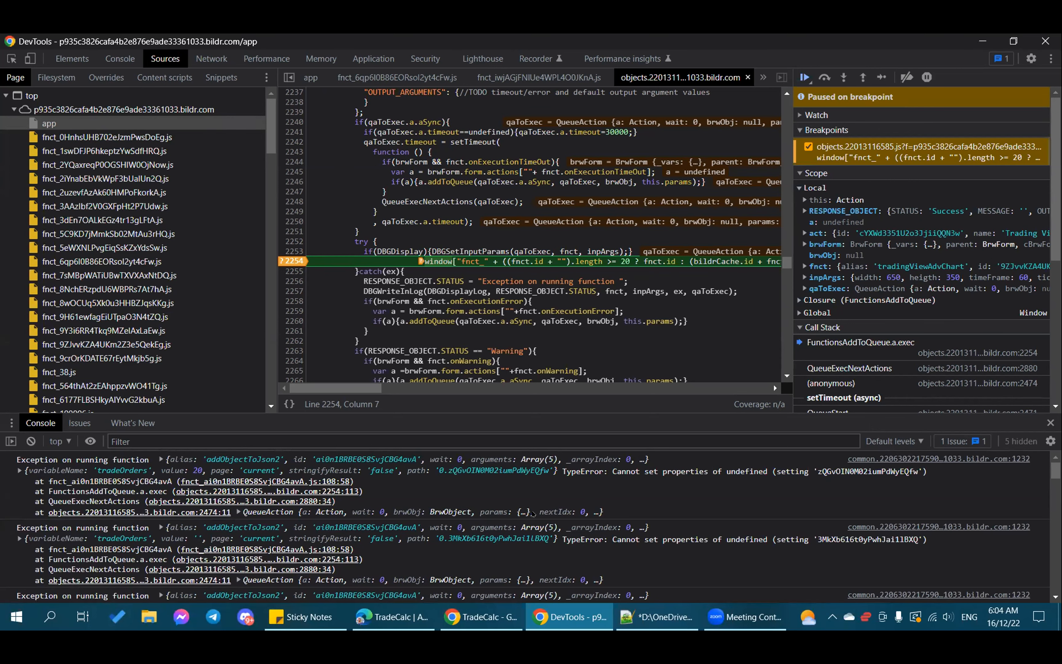
scroll(533, 508, down, 1)
scroll(532, 508, down, 3)
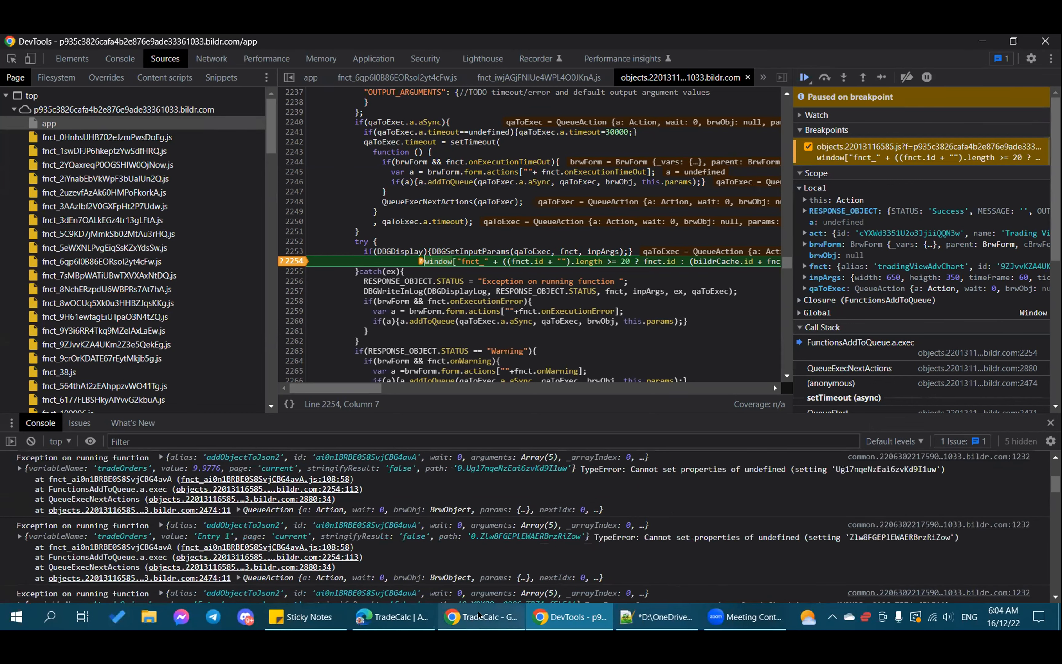
mouse_move(479, 615)
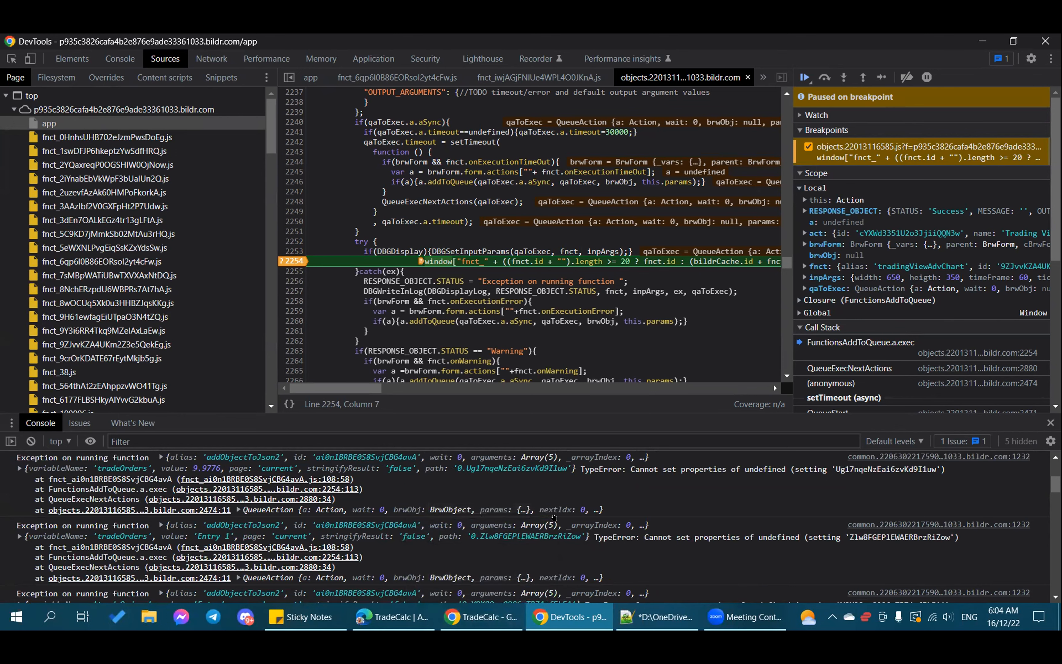
scroll(554, 517, down, 10)
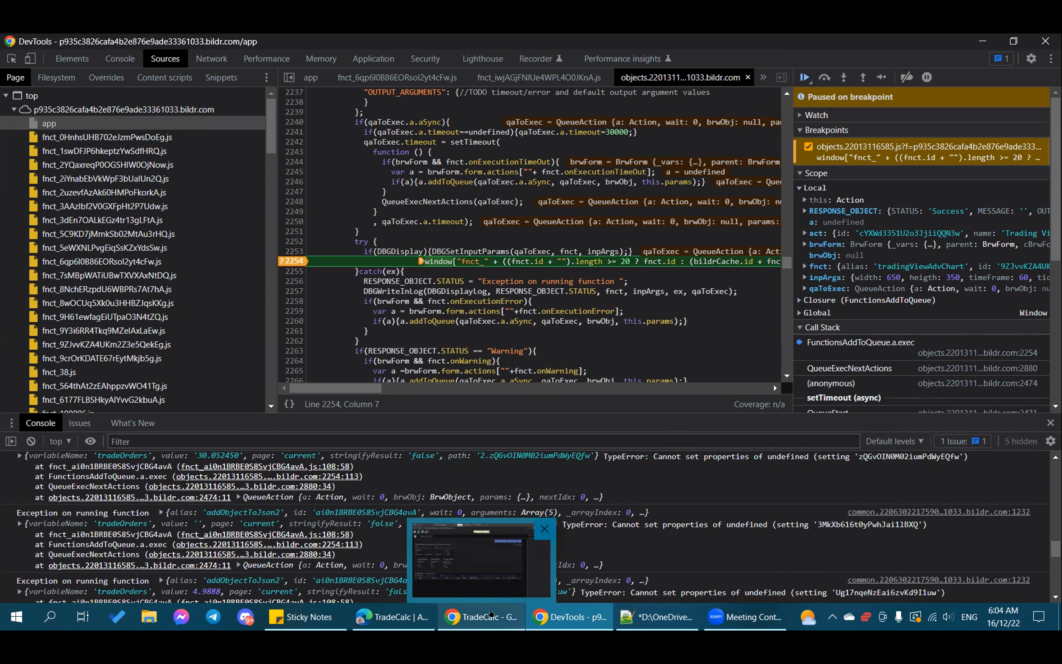
Load the TradeCalc home page in the browser by removing "app" from the address, and dismiss the newsletter popup.
click(491, 614)
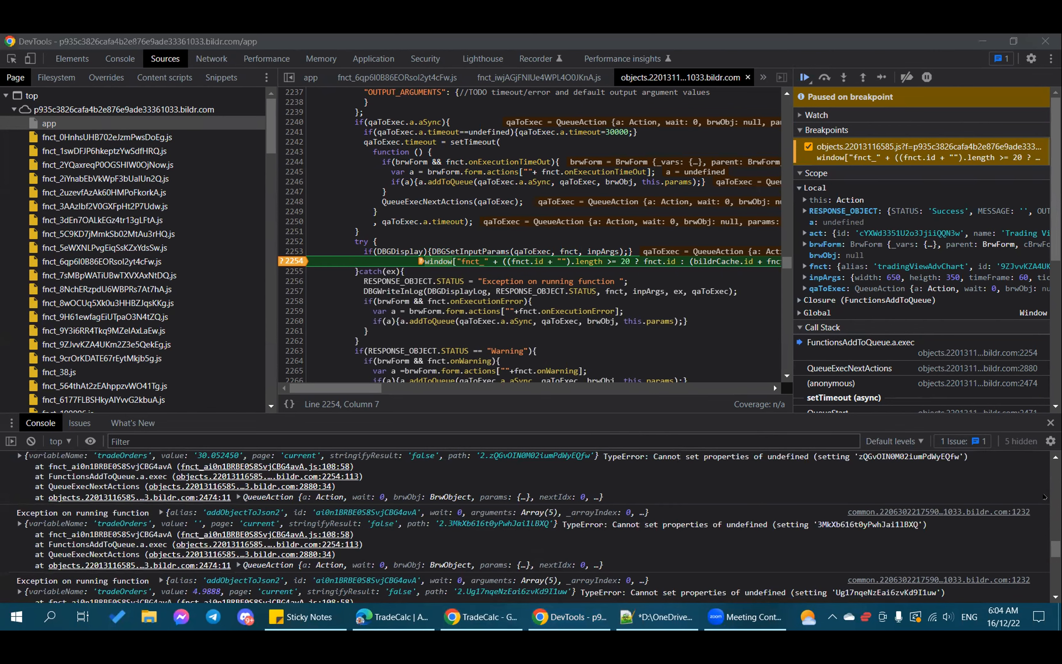
click(482, 614)
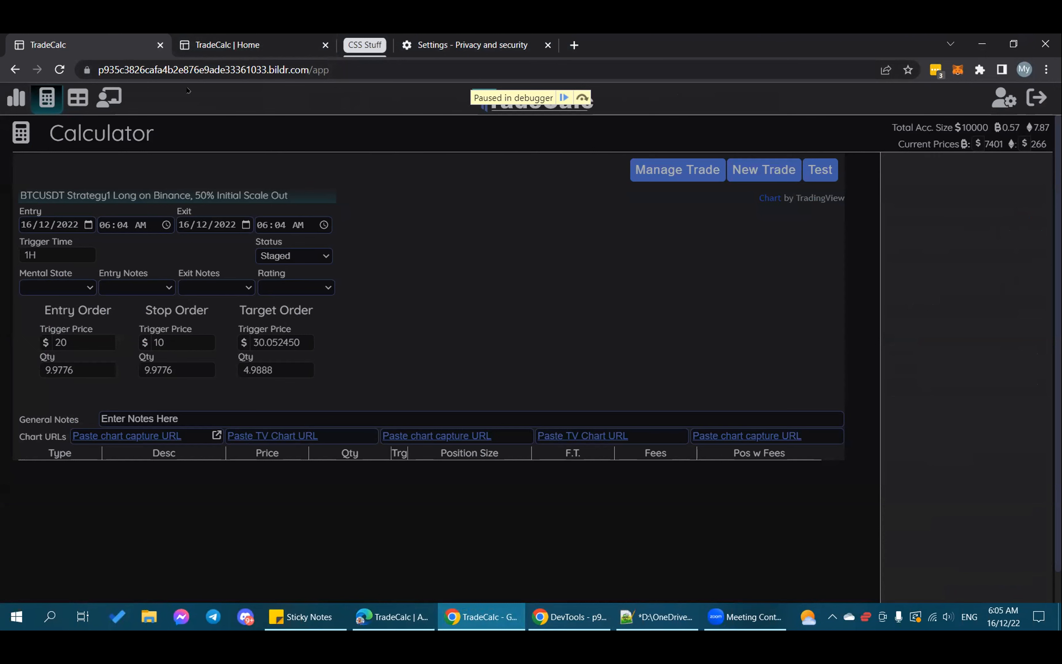
key(ctrl+l)
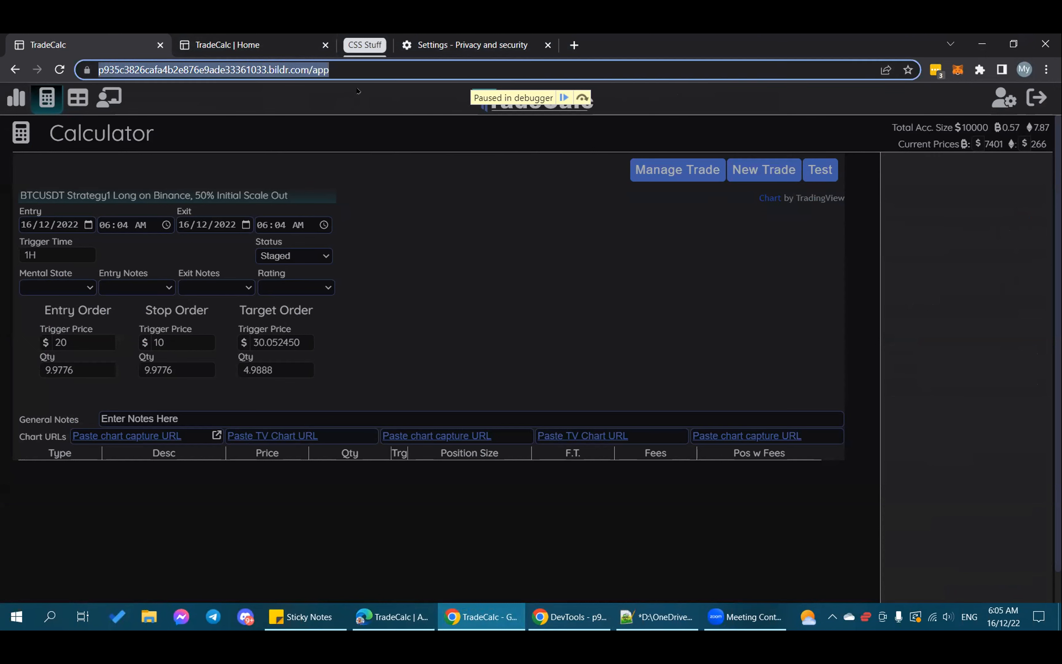
key(End)
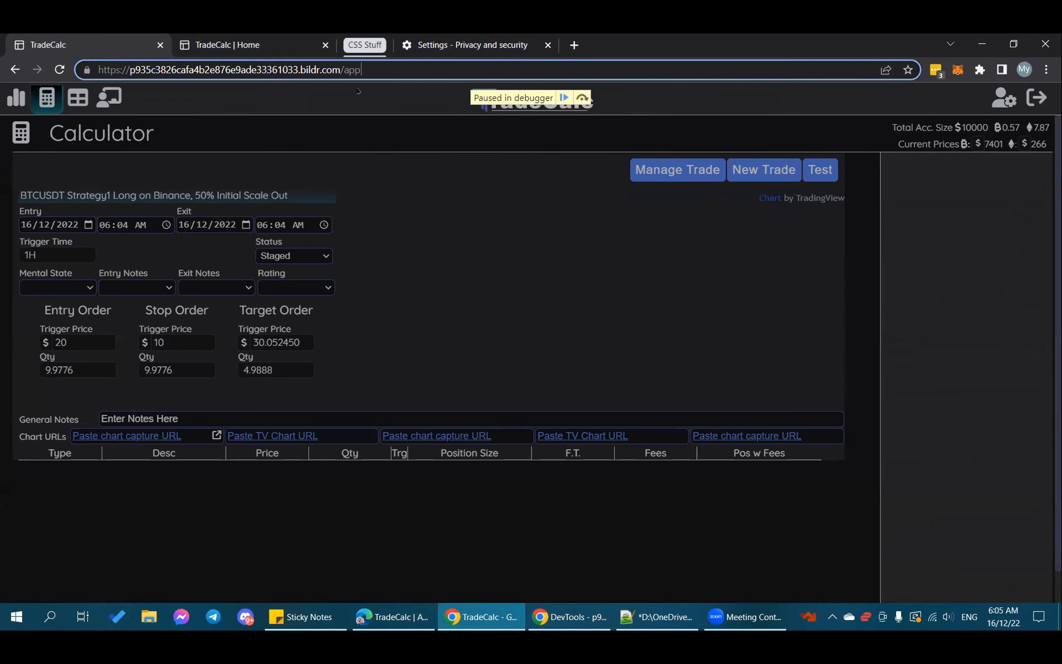
key(BackSpace)
key(BackSpace)
key(BackSpace)
key(Return)
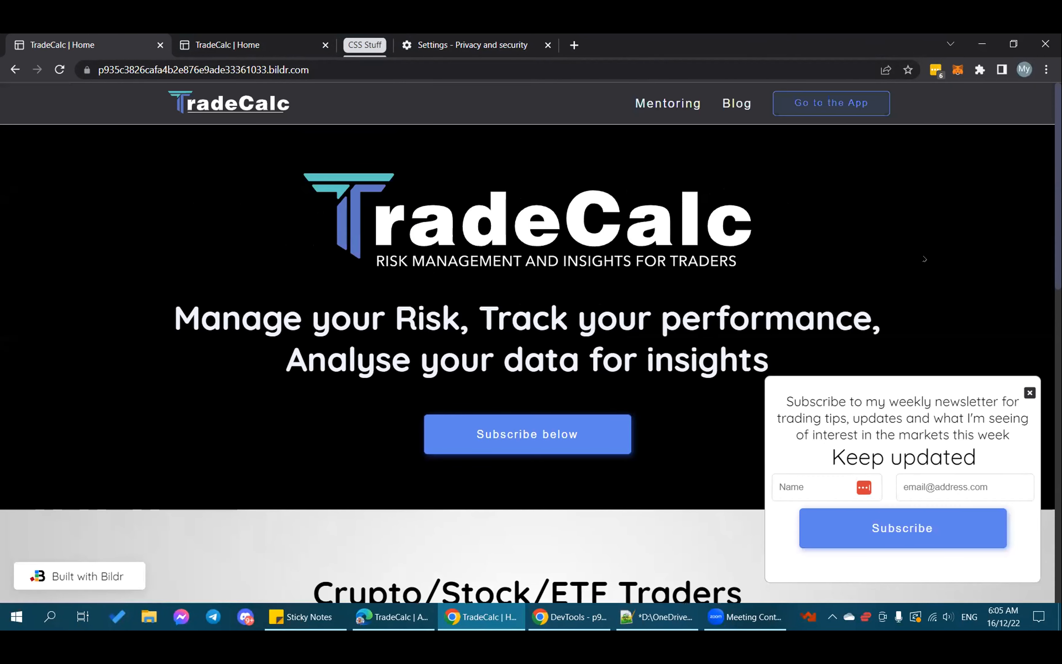
click(1030, 393)
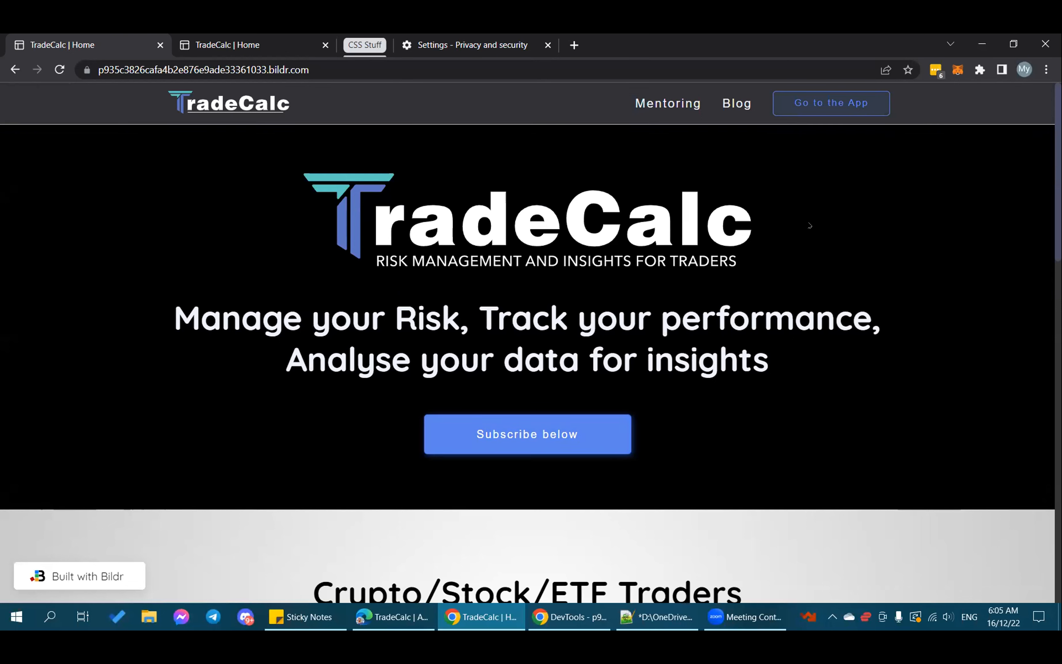
Switch to the Bildr Studio window and select Section - Hero in the element tree of the Website - Home page.
click(567, 622)
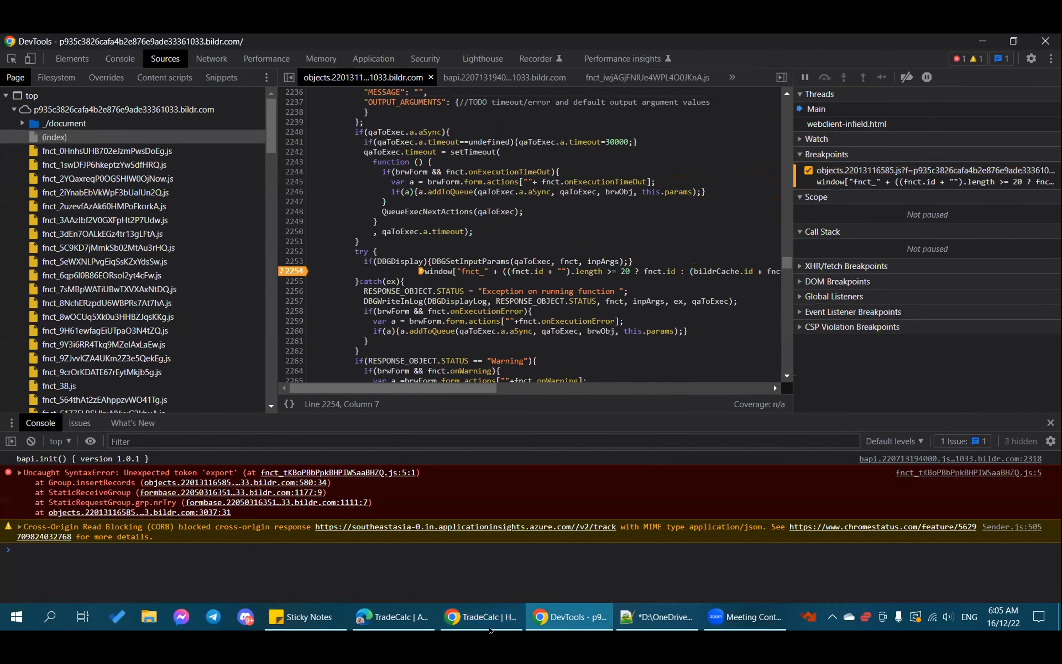
click(482, 617)
click(393, 617)
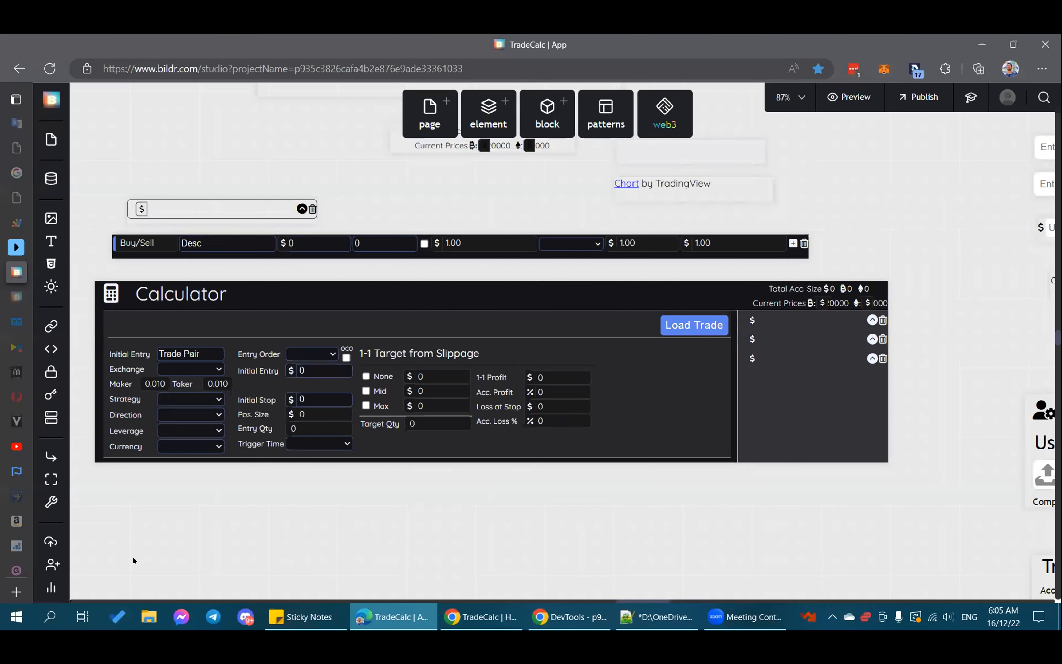
drag(143, 547, 896, 531)
drag(154, 163, 1023, 236)
drag(132, 197, 947, 244)
drag(293, 246, 410, 142)
click(222, 322)
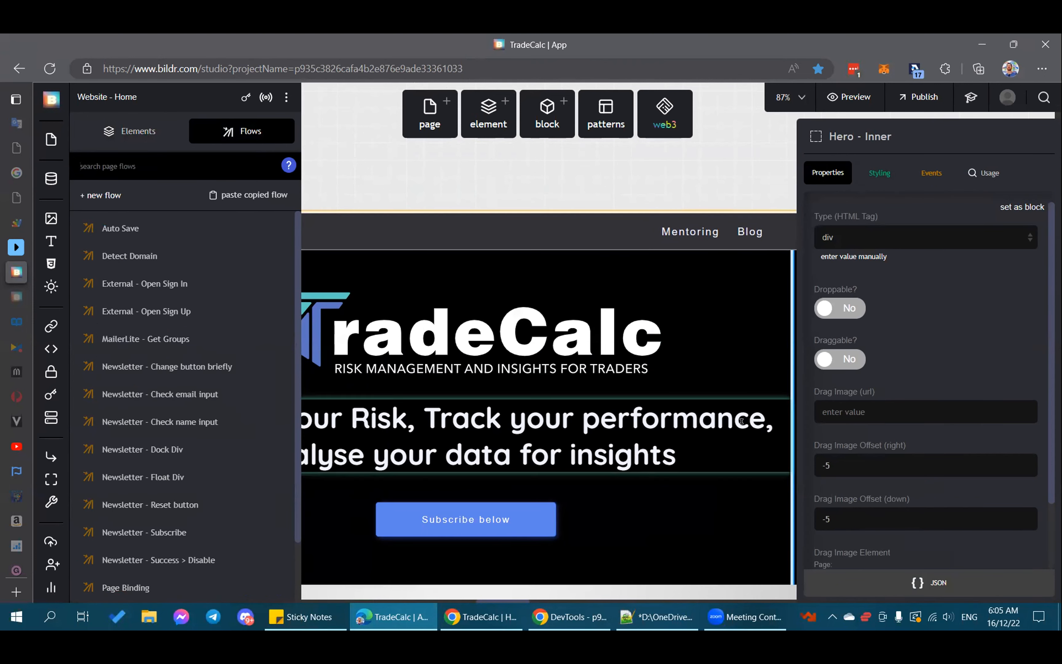
drag(408, 169, 596, 171)
click(306, 337)
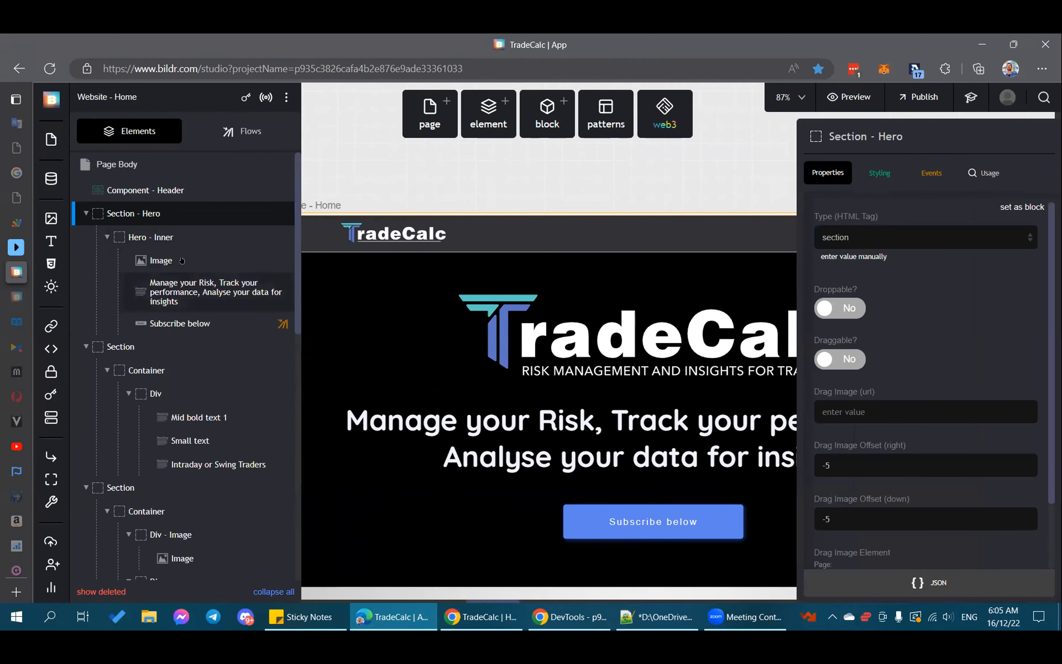
Select the Image element inside Hero - Inner and examine the Data URI of its image source.
click(161, 260)
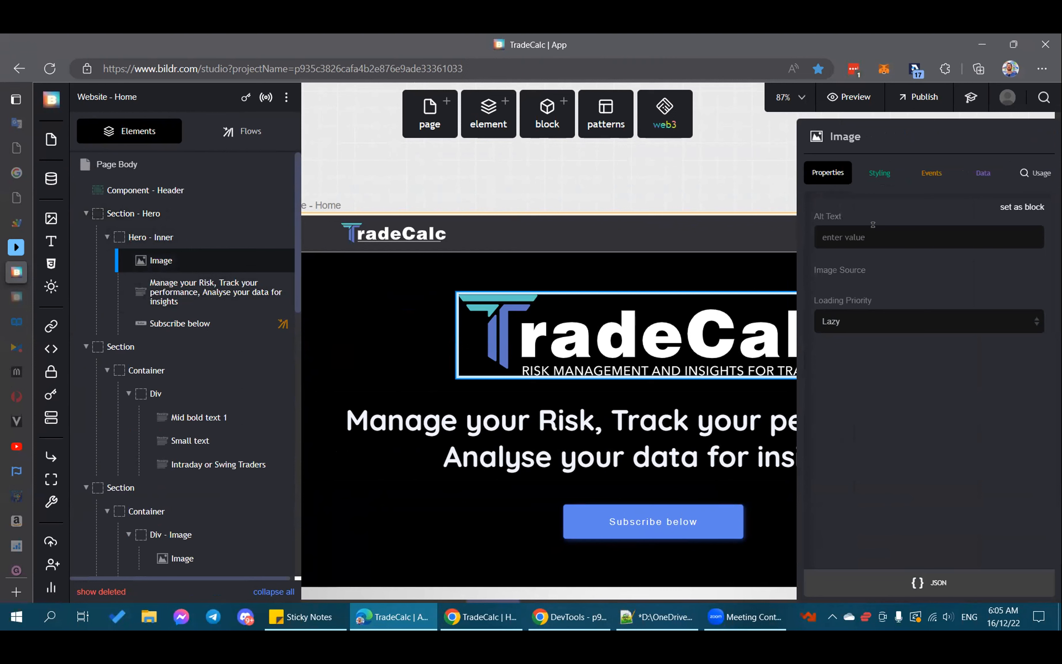
click(993, 361)
drag(1022, 359, 843, 346)
click(845, 386)
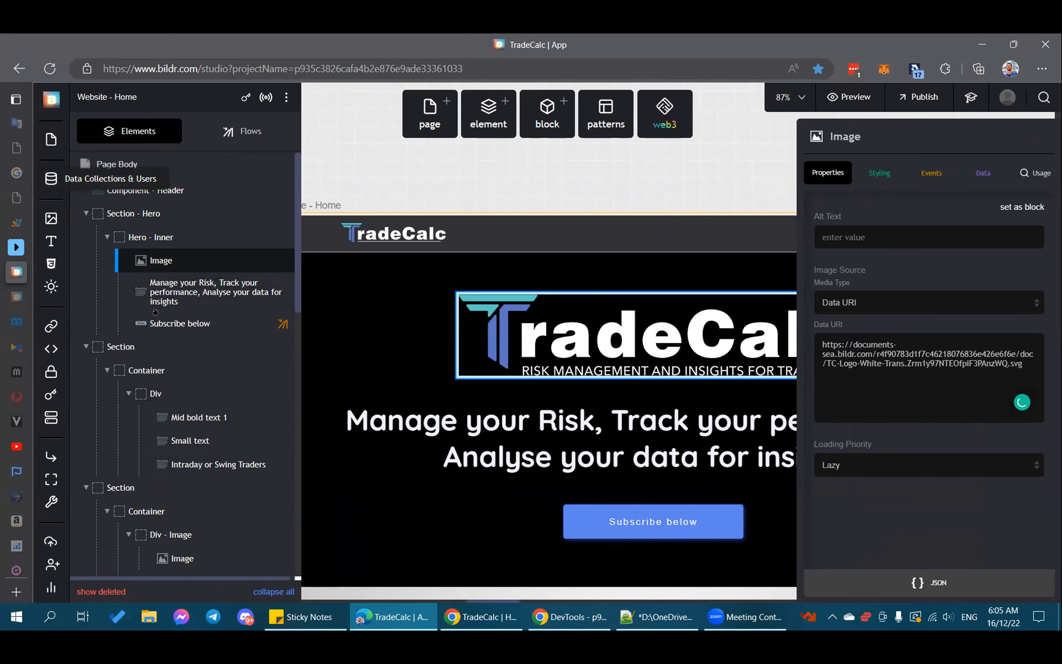
click(51, 178)
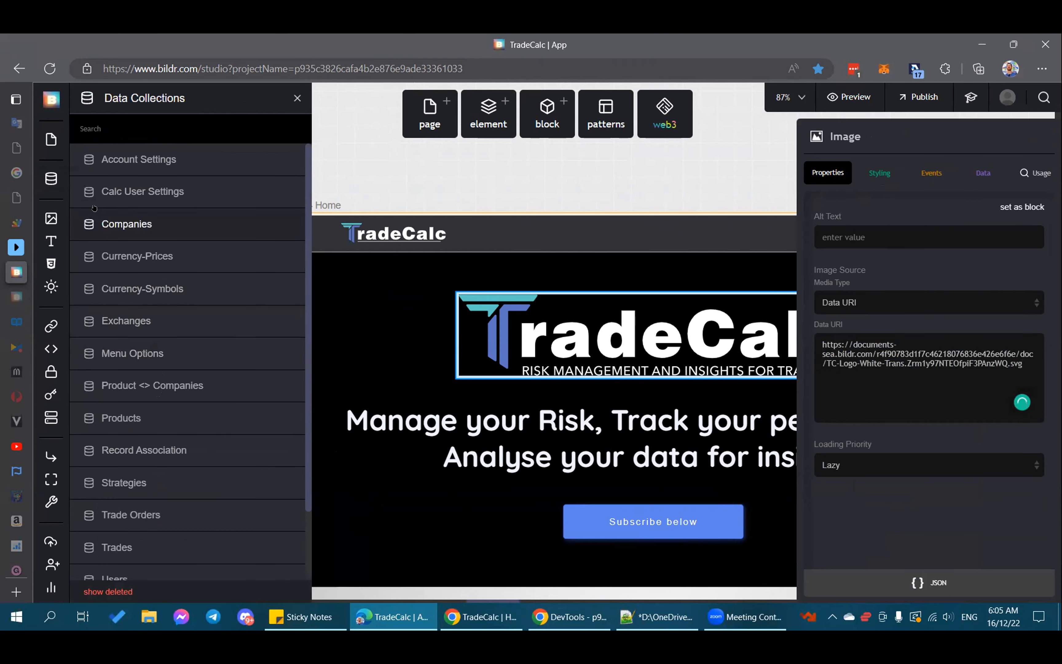
click(50, 220)
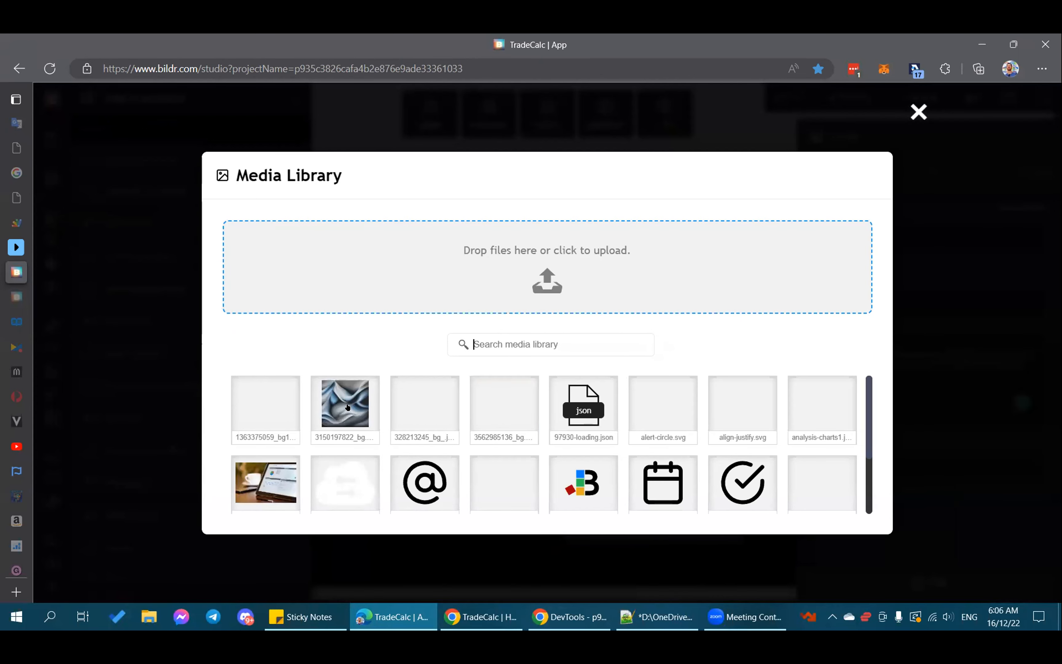
click(348, 407)
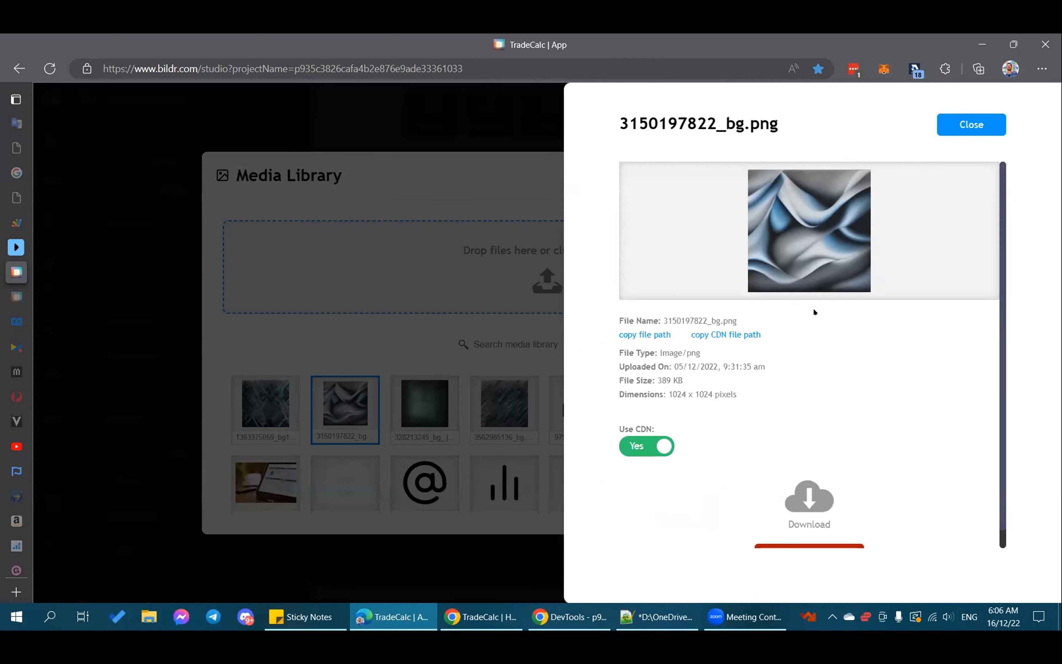
click(735, 334)
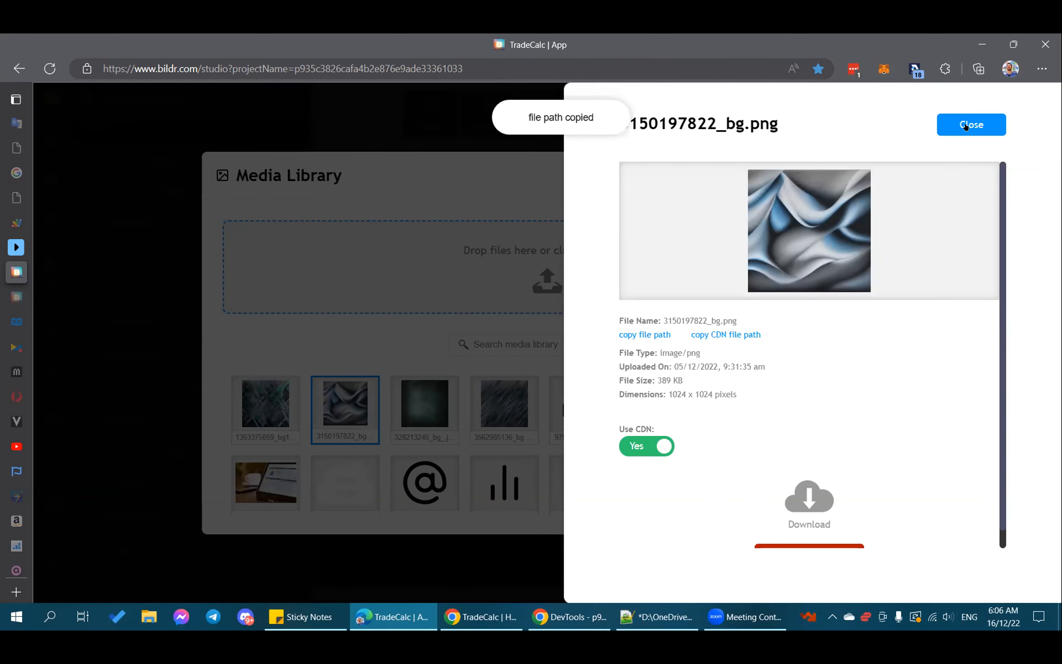
click(966, 128)
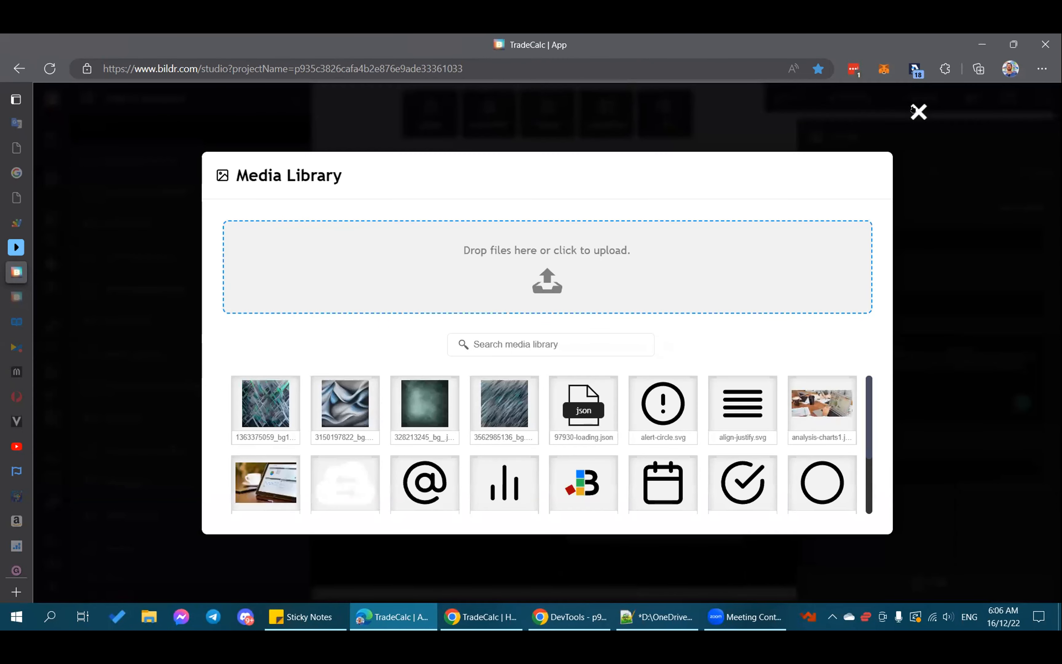
click(916, 110)
scroll(718, 390, down, 10)
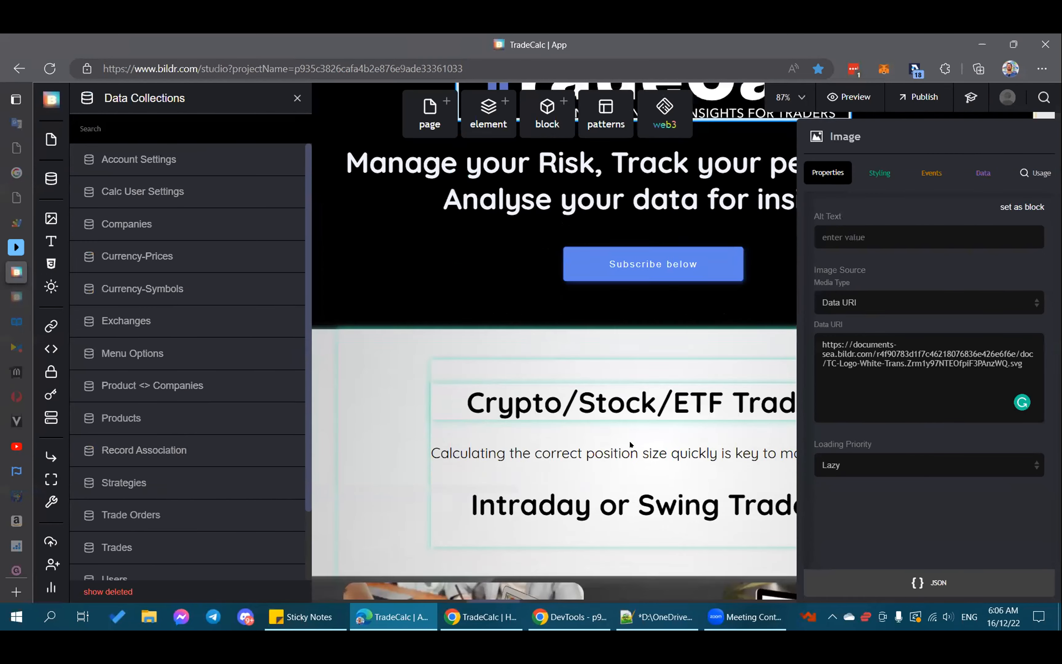
drag(1025, 363, 799, 346)
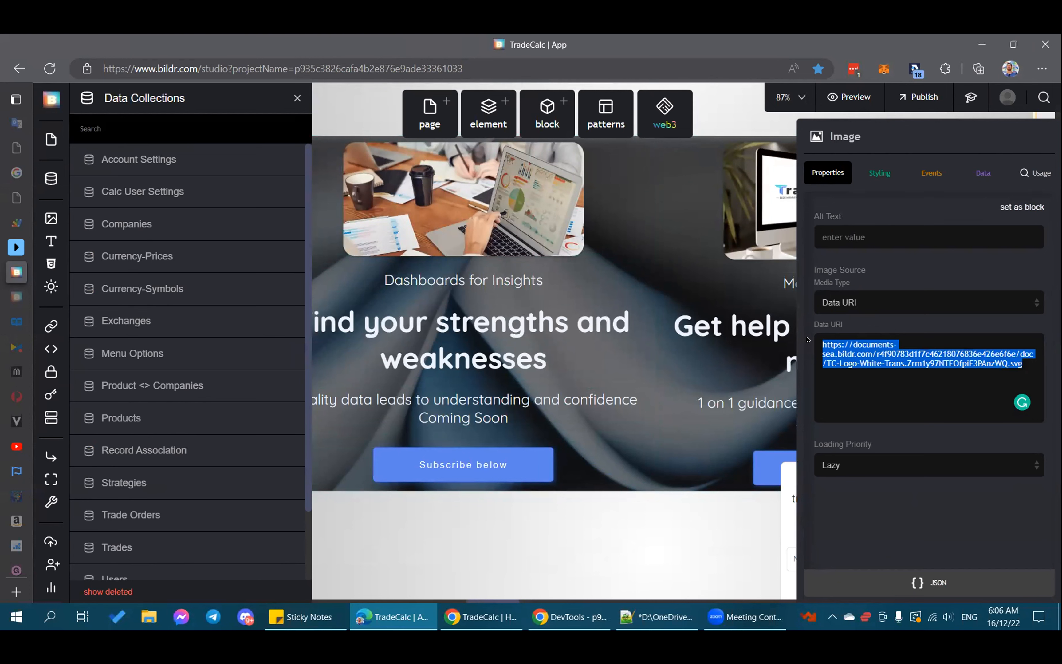
text(v)
key(BackSpace)
key(ctrl+v)
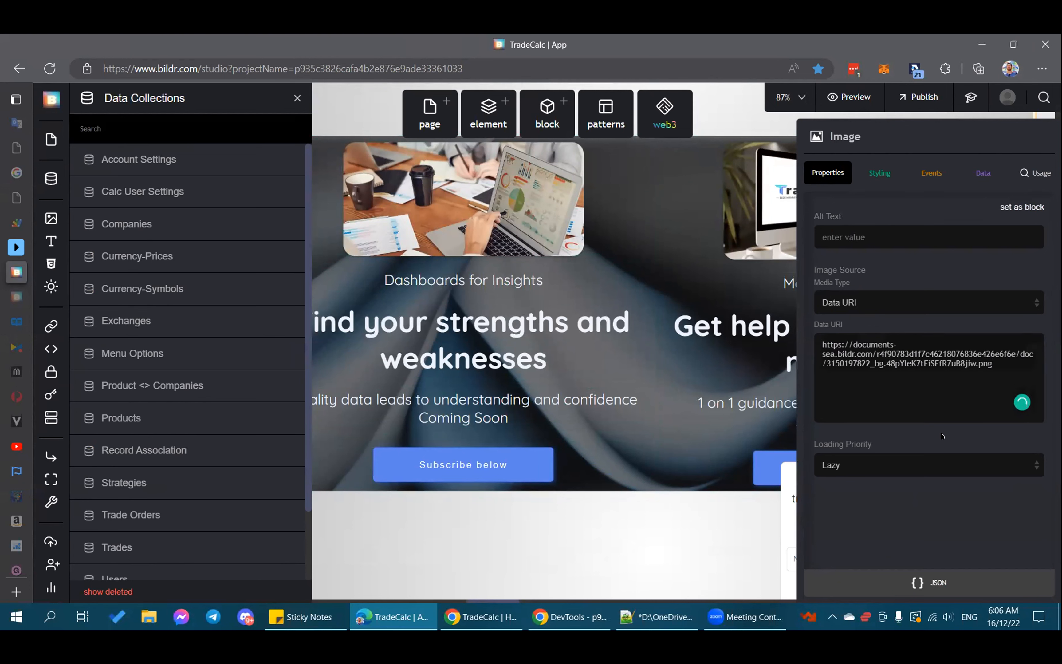
scroll(639, 332, up, 15)
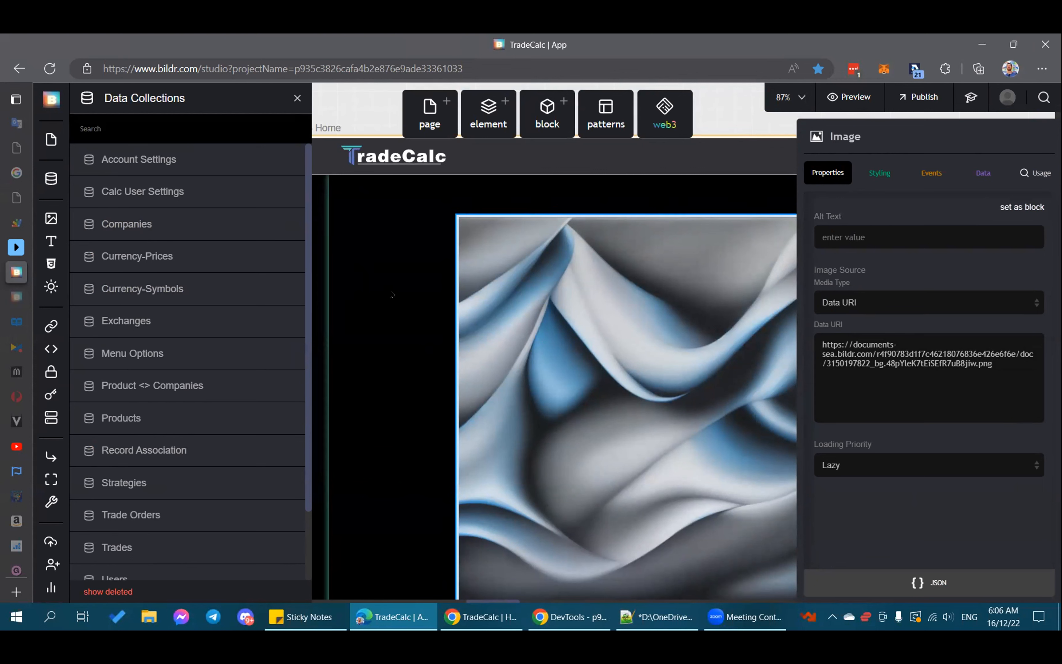
Examine the style classes and properties of Section - Hero and its Hero - Inner div on the home page.
click(39, 137)
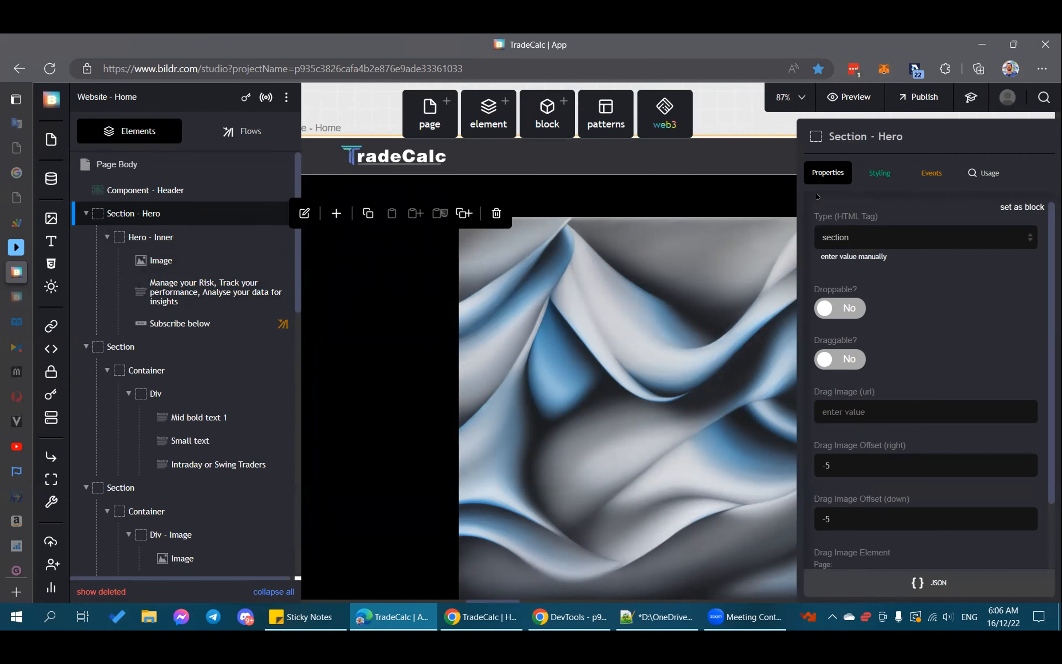
click(865, 173)
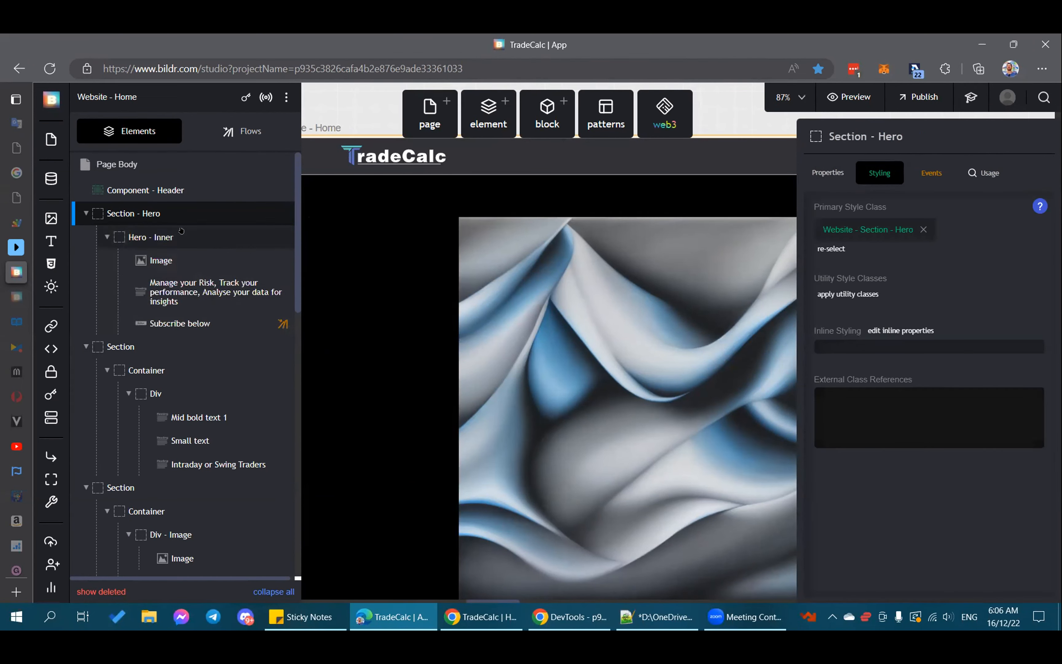
click(154, 238)
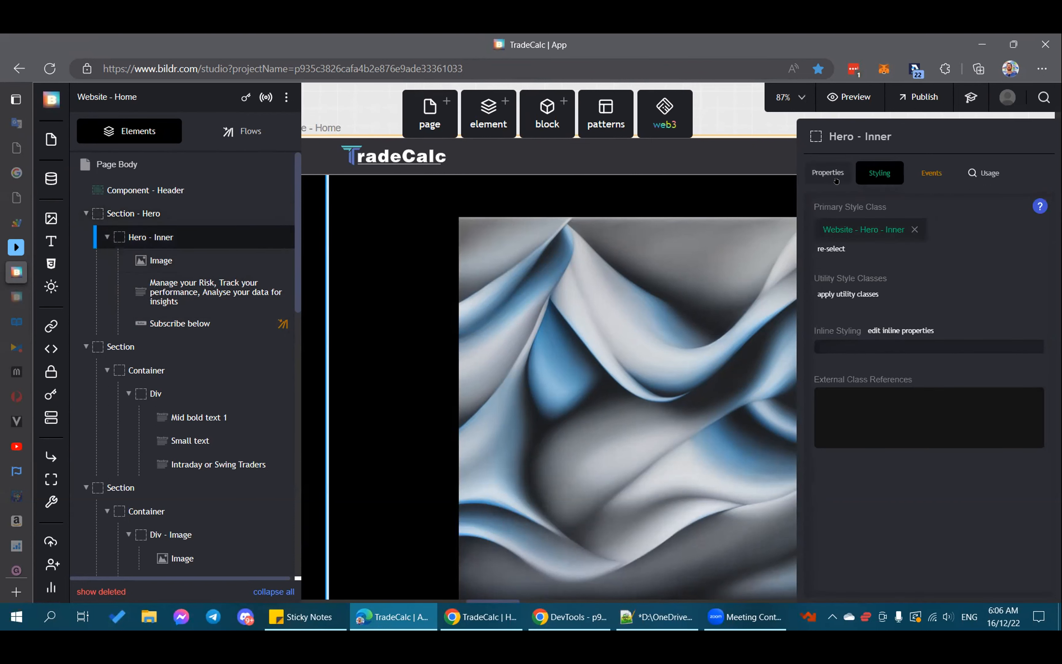
click(828, 172)
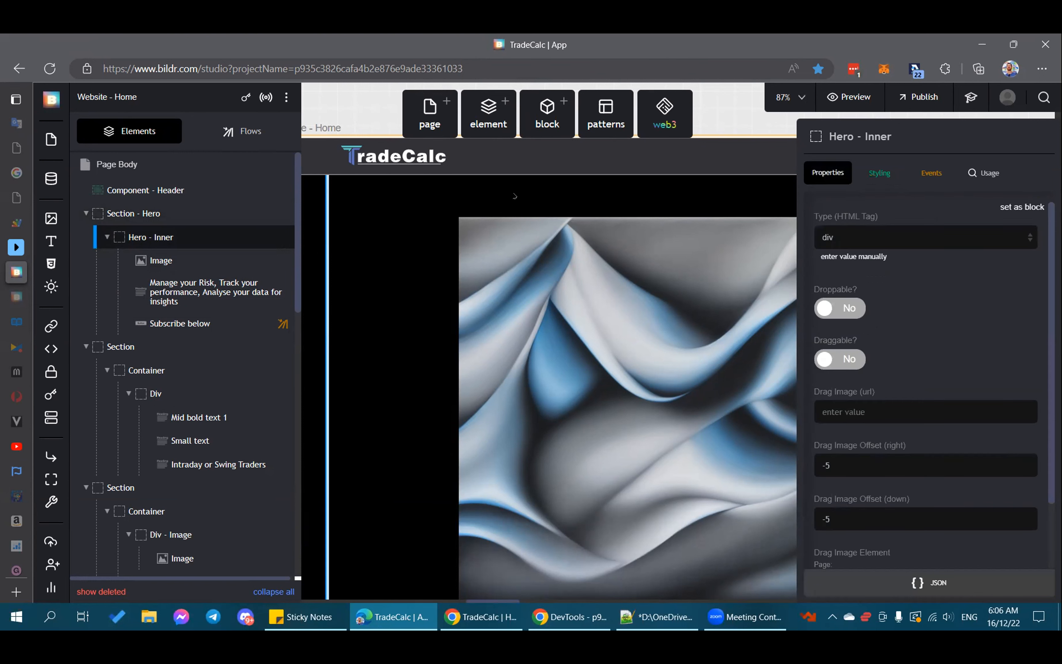
click(130, 223)
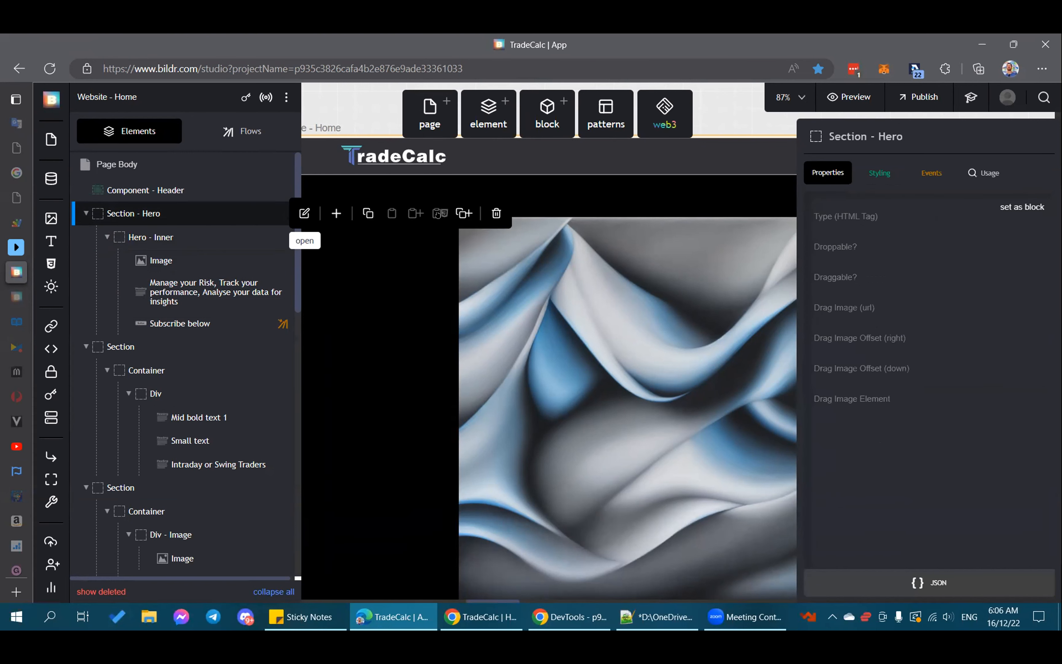
click(887, 177)
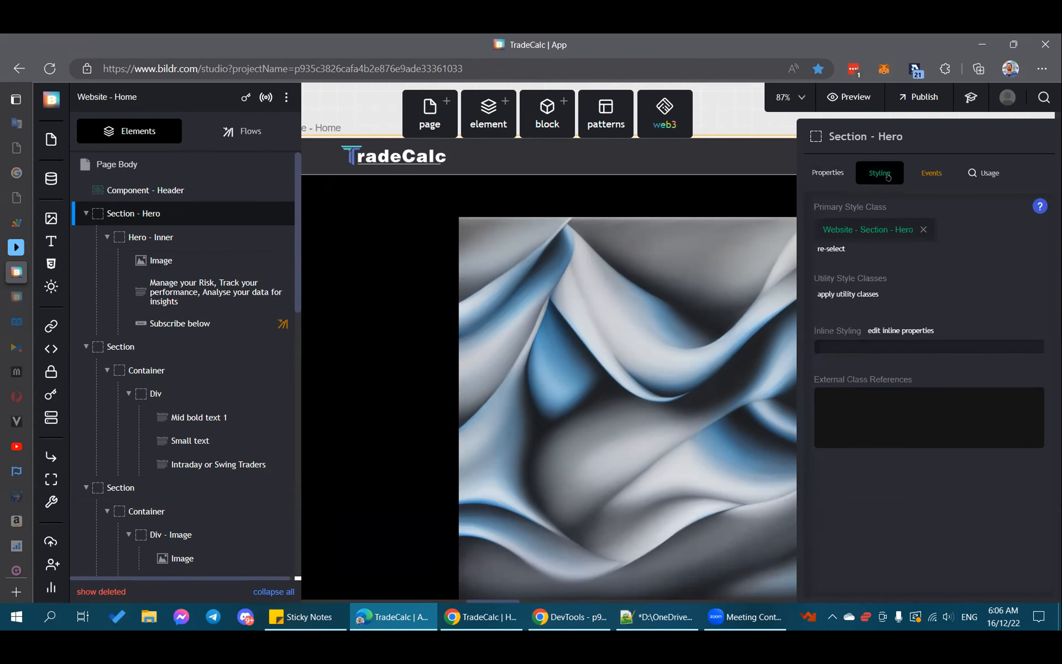
Examine the hero Image element's source properties and the hero content down to the Subscribe below button.
click(588, 290)
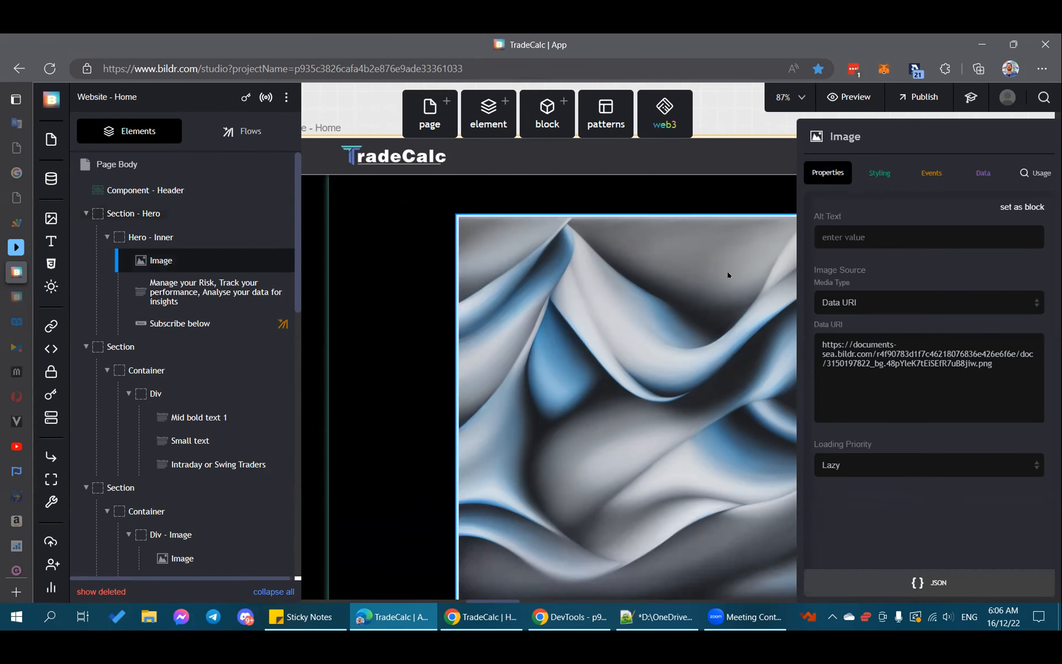
scroll(650, 450, down, 5)
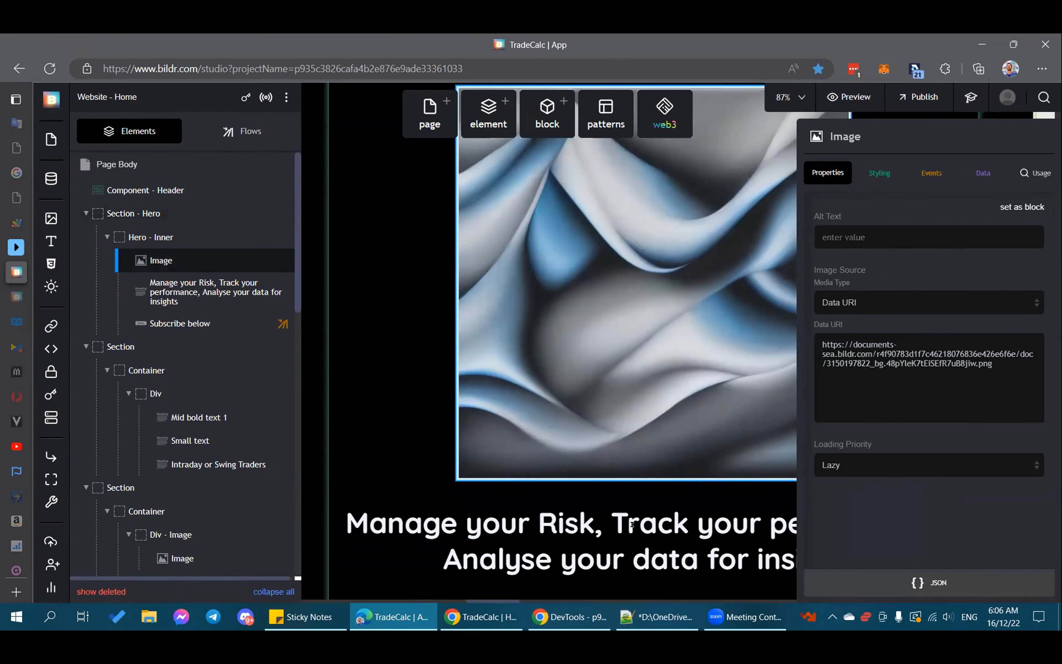
scroll(613, 410, down, 5)
scroll(613, 410, right, 4)
scroll(613, 410, left, 2)
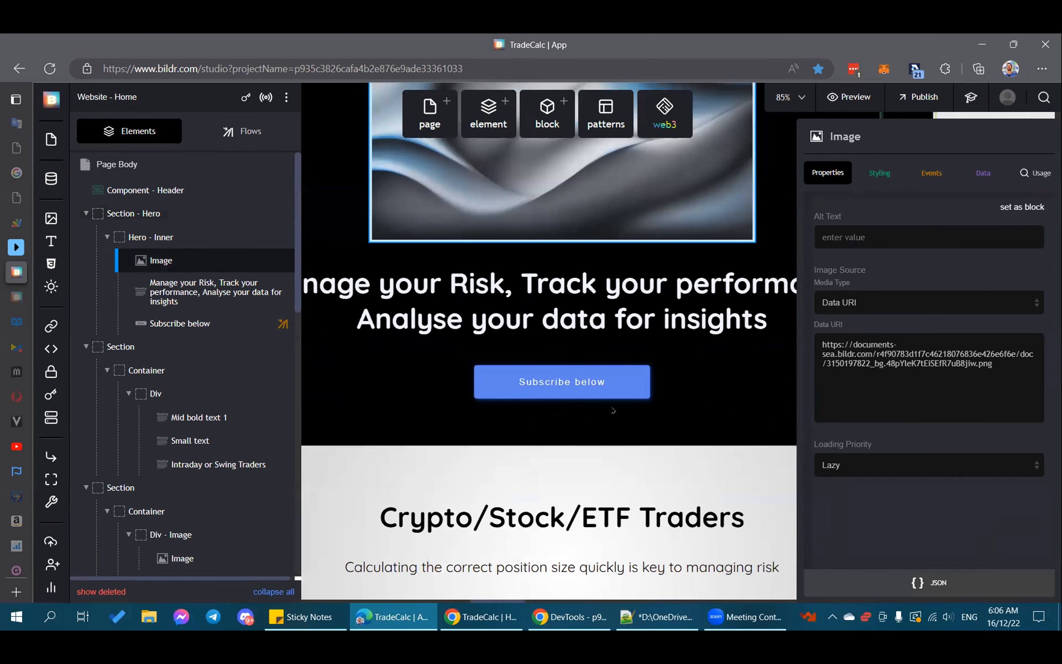
scroll(613, 410, up, 2)
click(1004, 359)
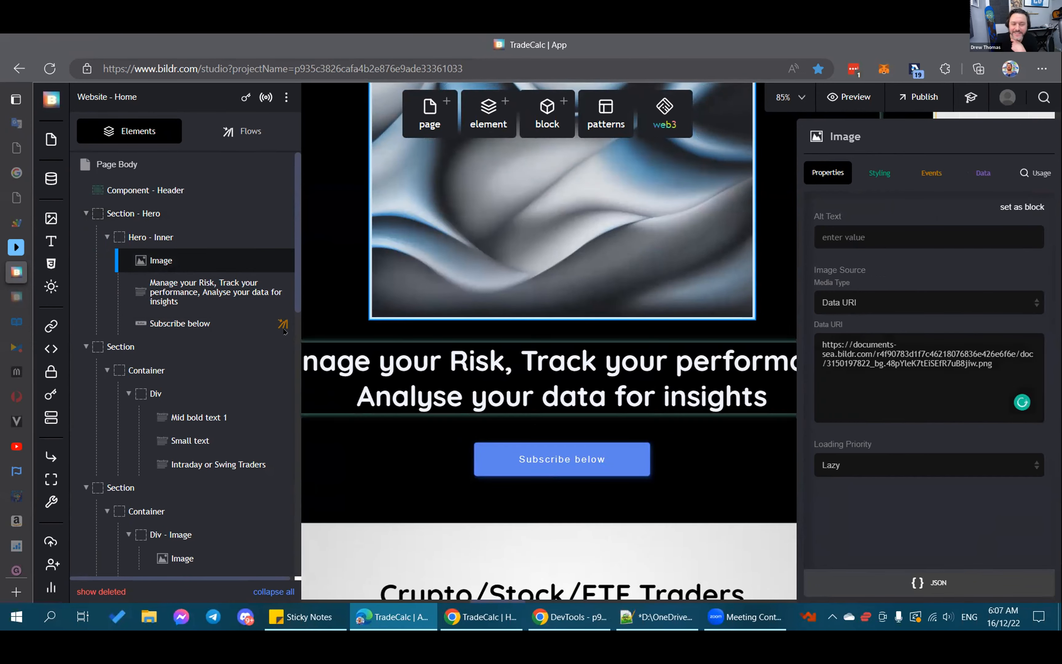
click(171, 215)
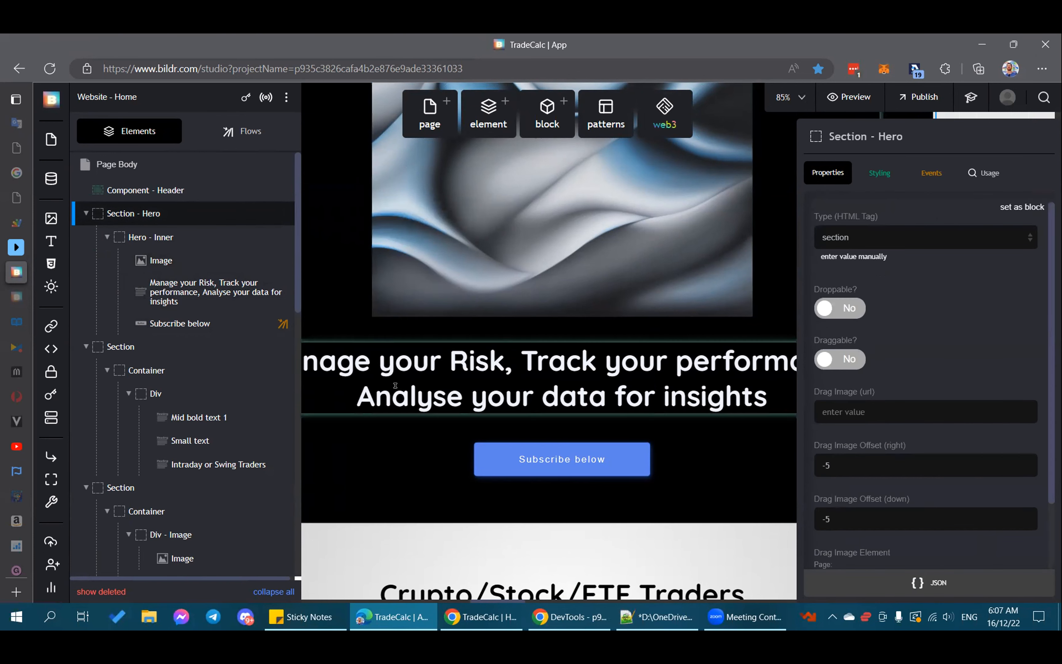
scroll(399, 389, up, 5)
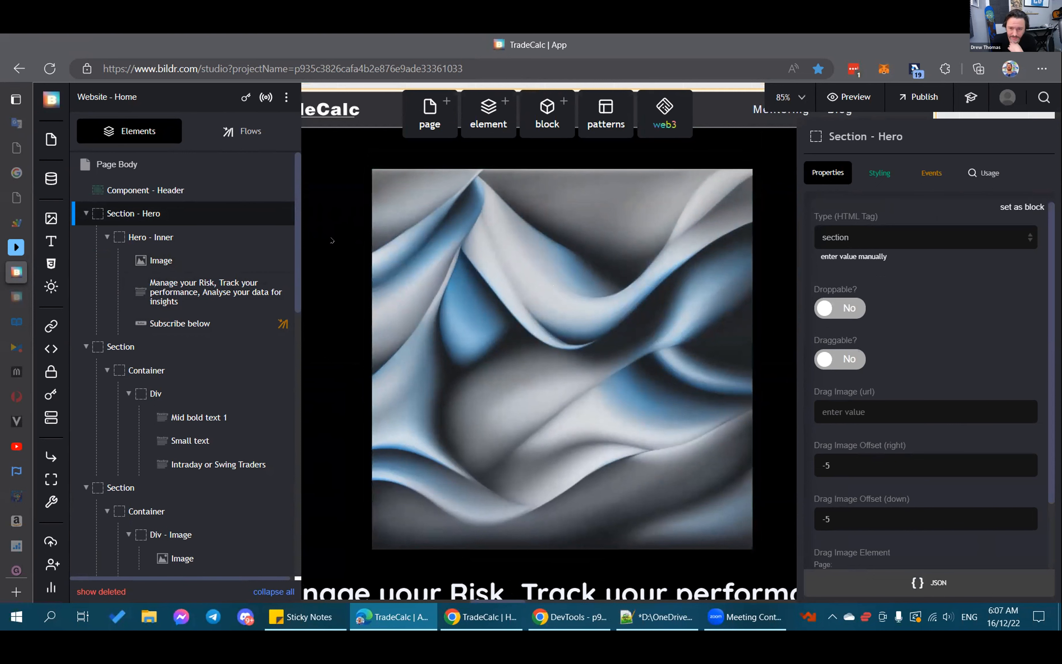
click(889, 172)
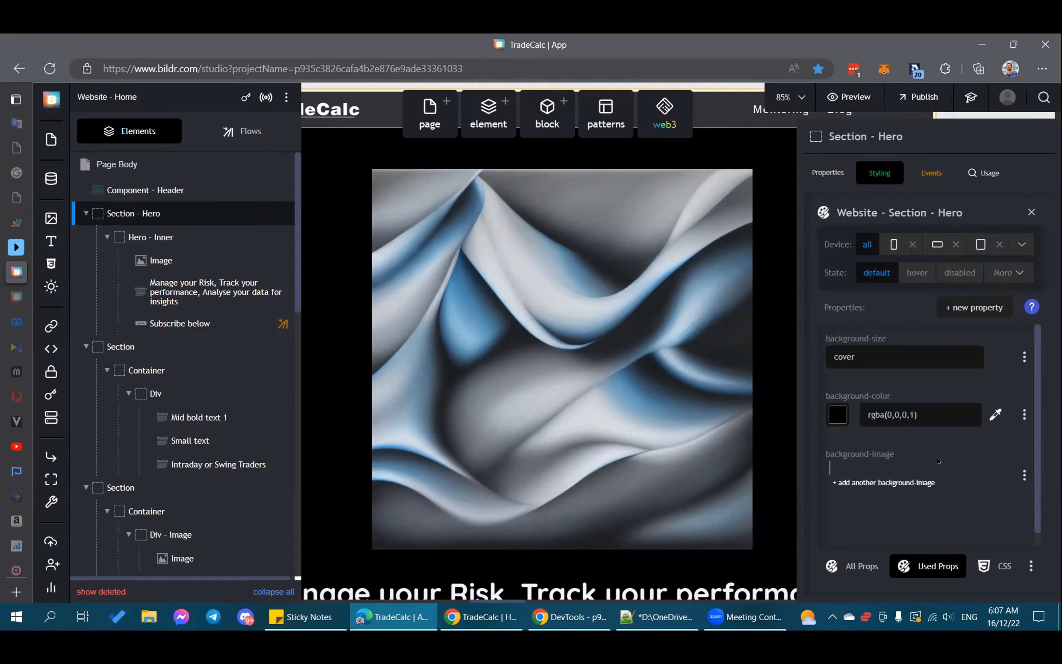
scroll(921, 456, down, 2)
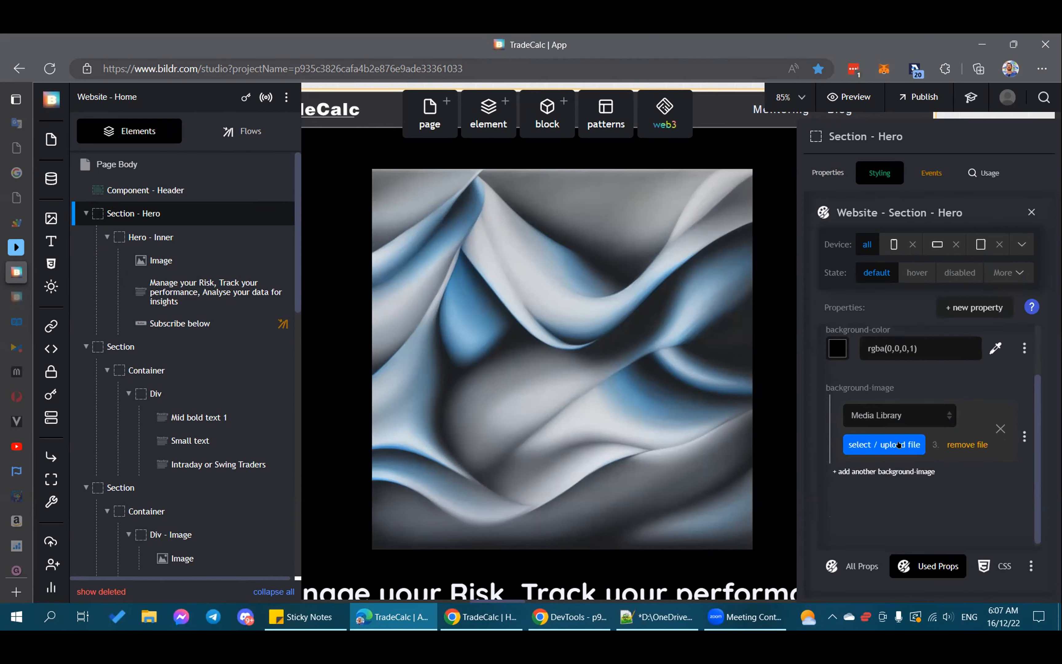
click(869, 453)
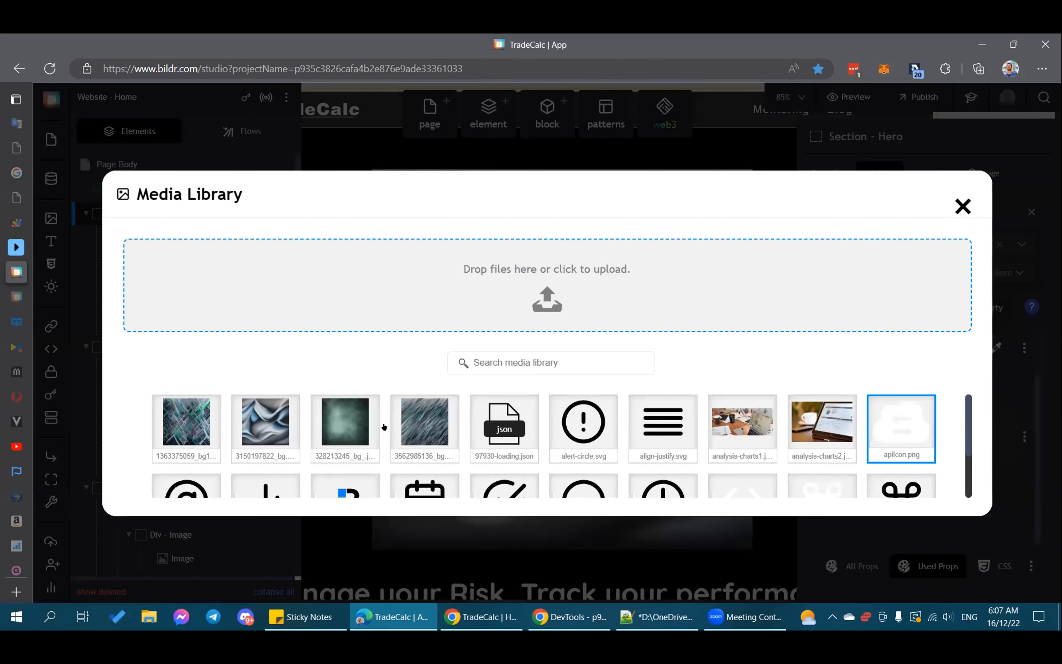
click(263, 419)
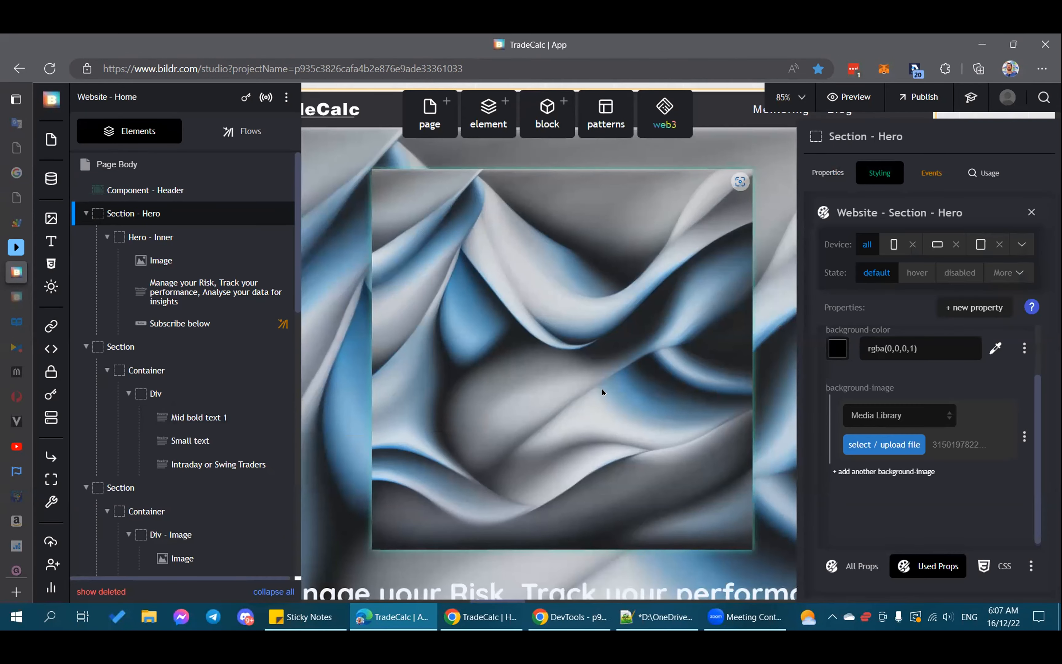
scroll(515, 425, down, 3)
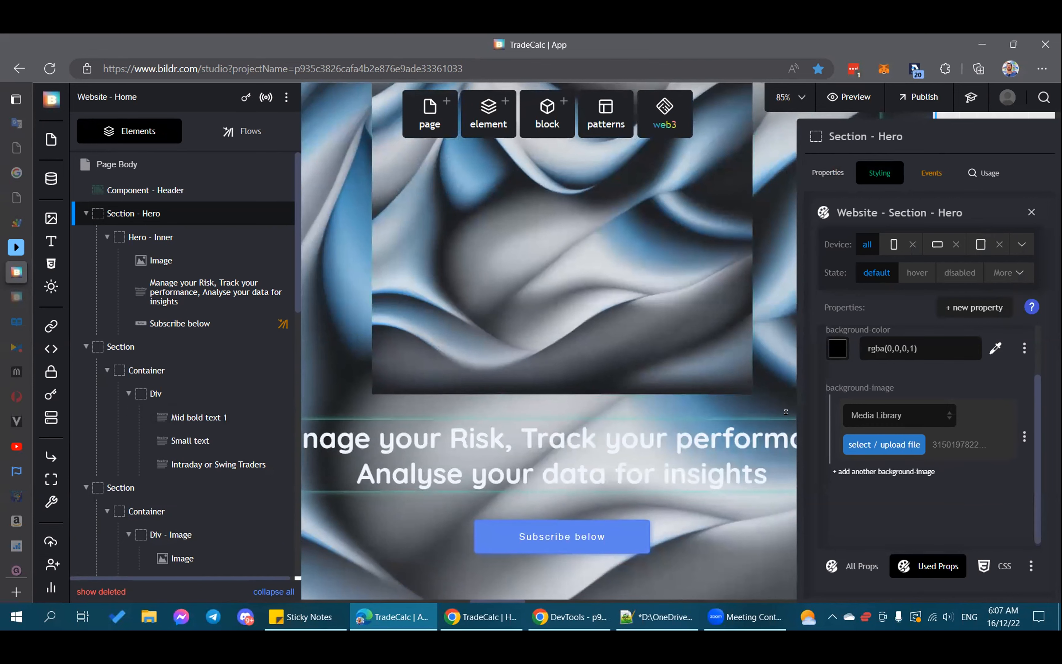
Replace the hero section's background image with 328213245_bg_.jpg from the Media Library and check the page.
click(883, 438)
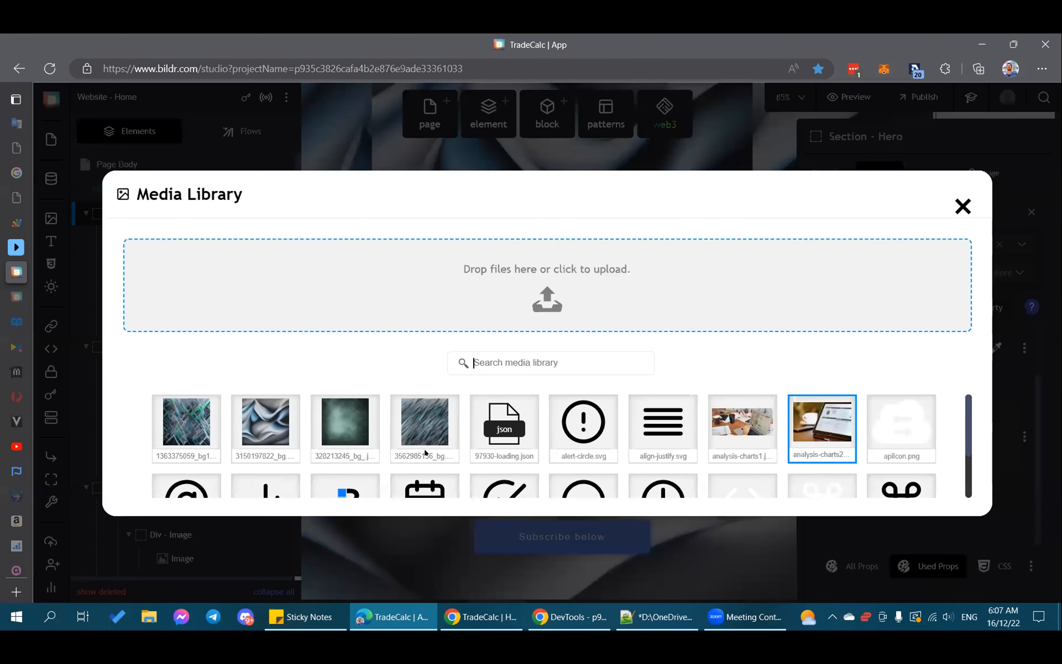
click(339, 416)
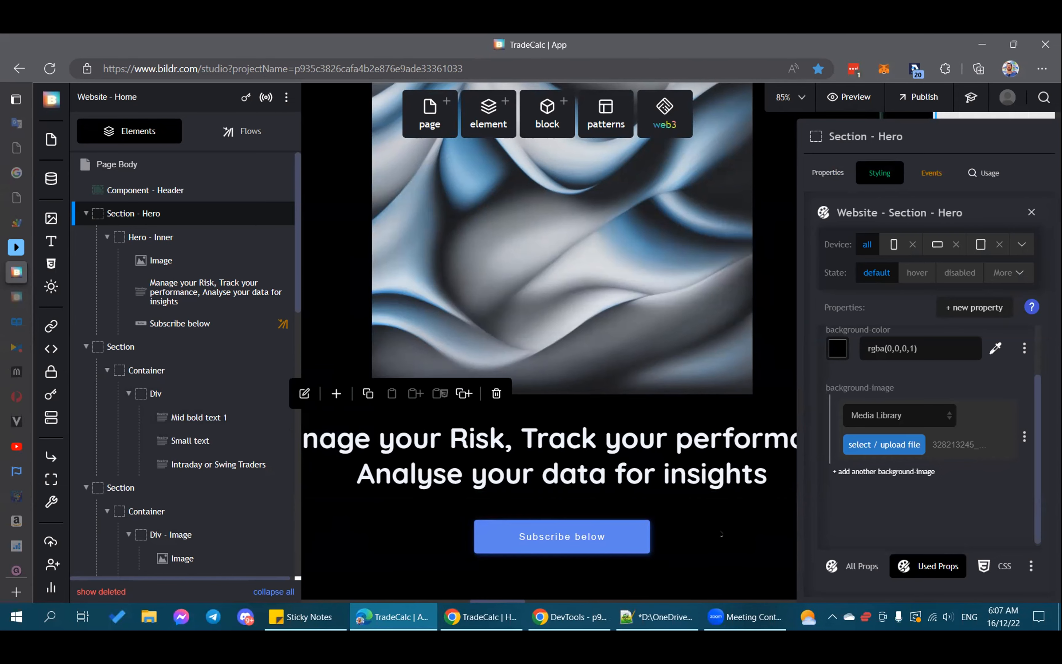
scroll(721, 534, down, 2)
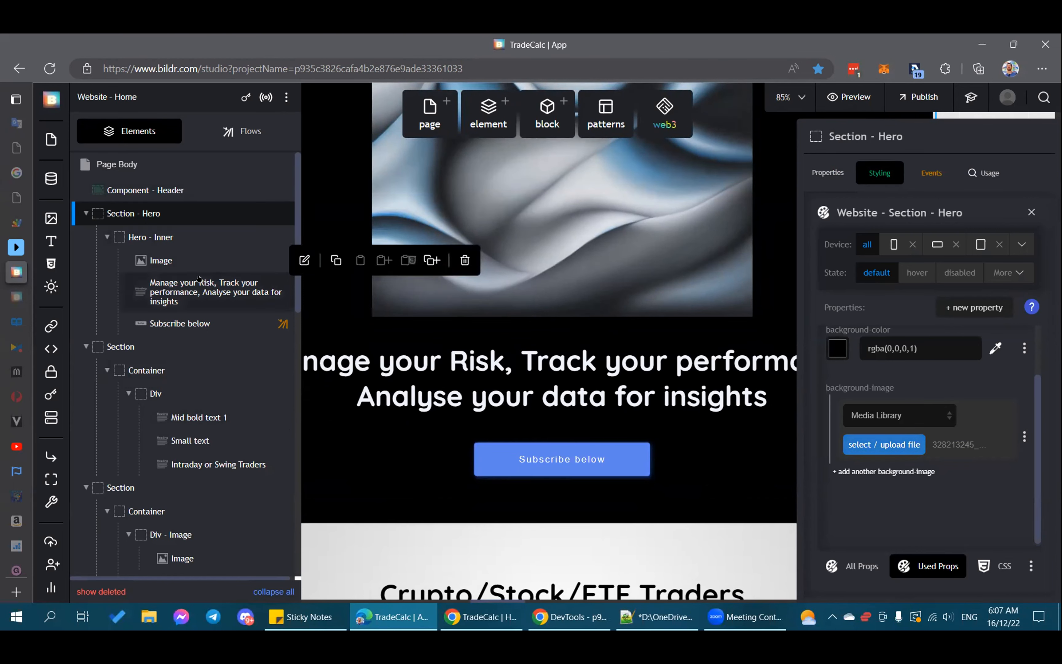
Reopen the Website - Section - Hero style class and select 328213245_bg_.jpg again as its background image.
click(533, 256)
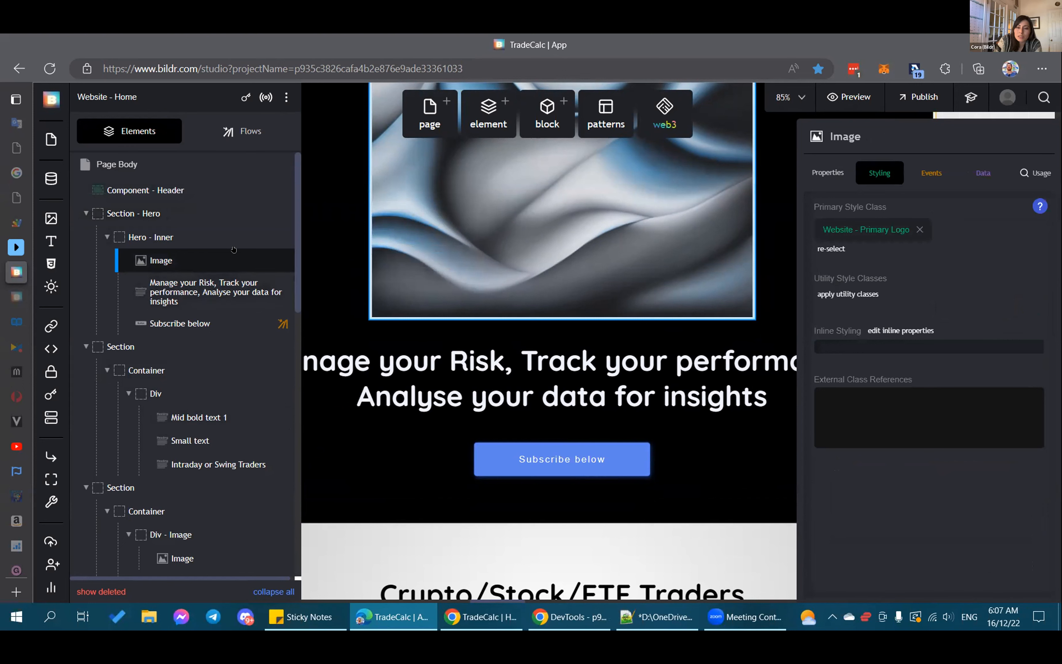
click(140, 213)
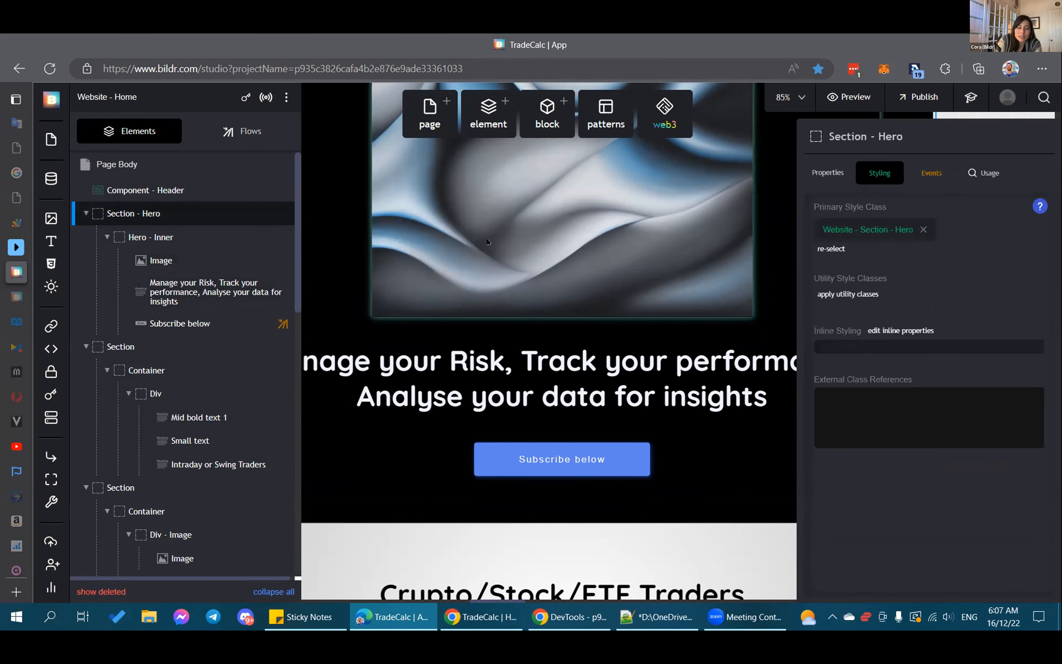
click(854, 230)
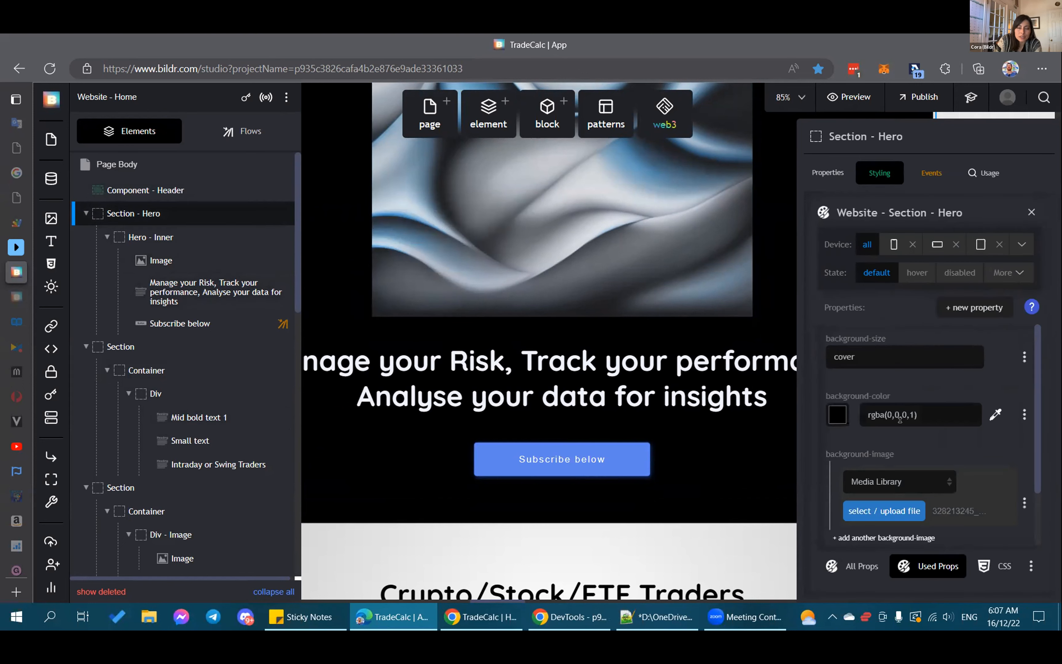
click(878, 514)
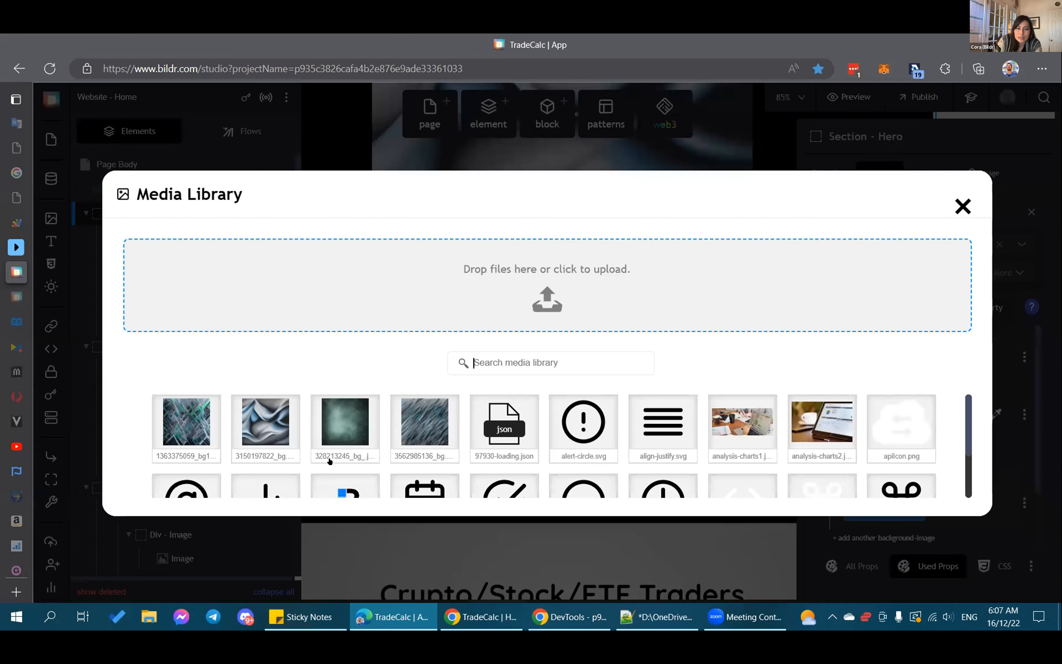
click(324, 460)
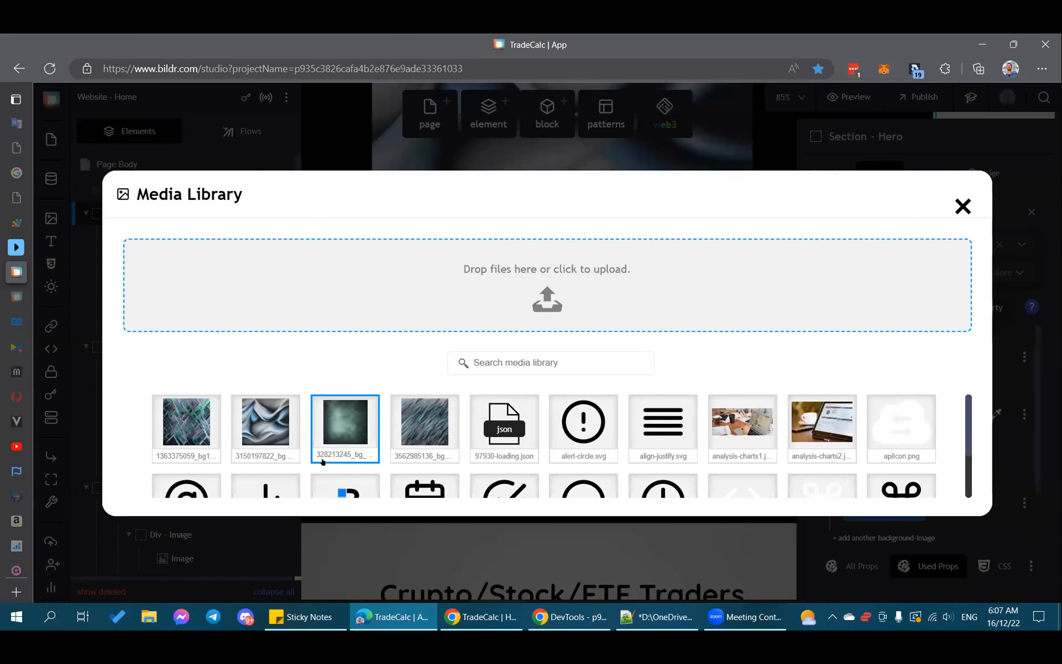
click(343, 460)
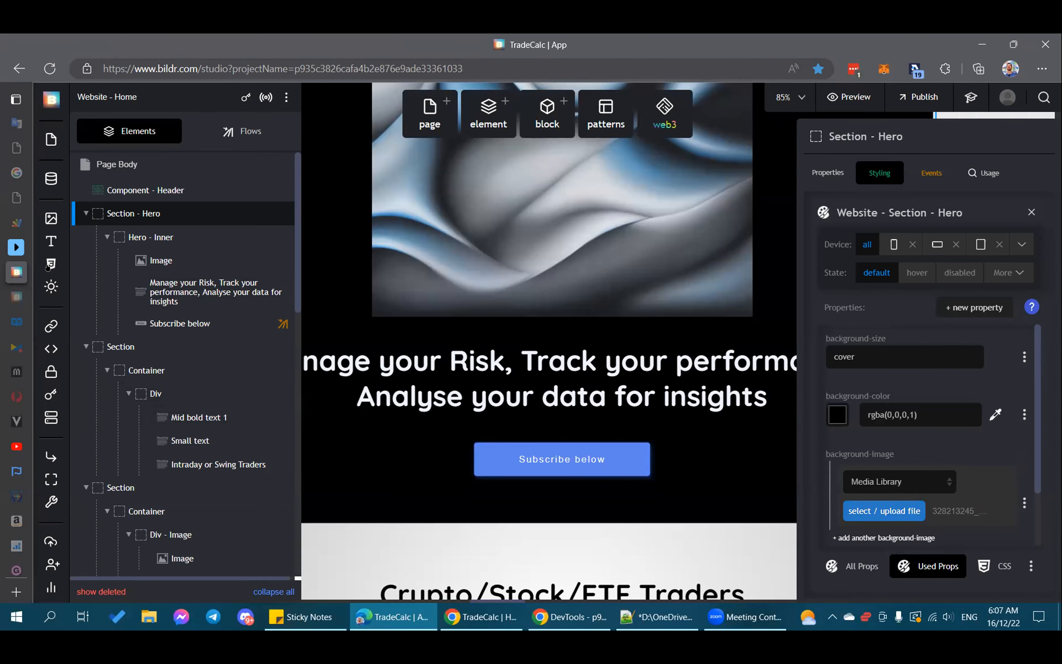
Delete 328213245_bg_.jpg from the project's Media Library and close the library.
click(51, 219)
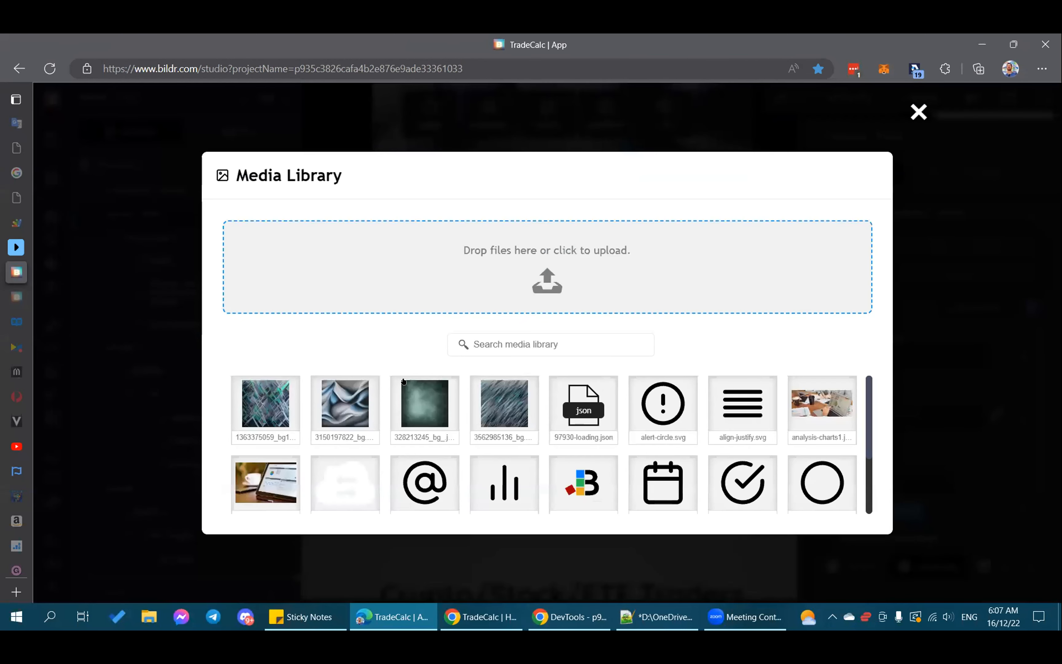
click(410, 391)
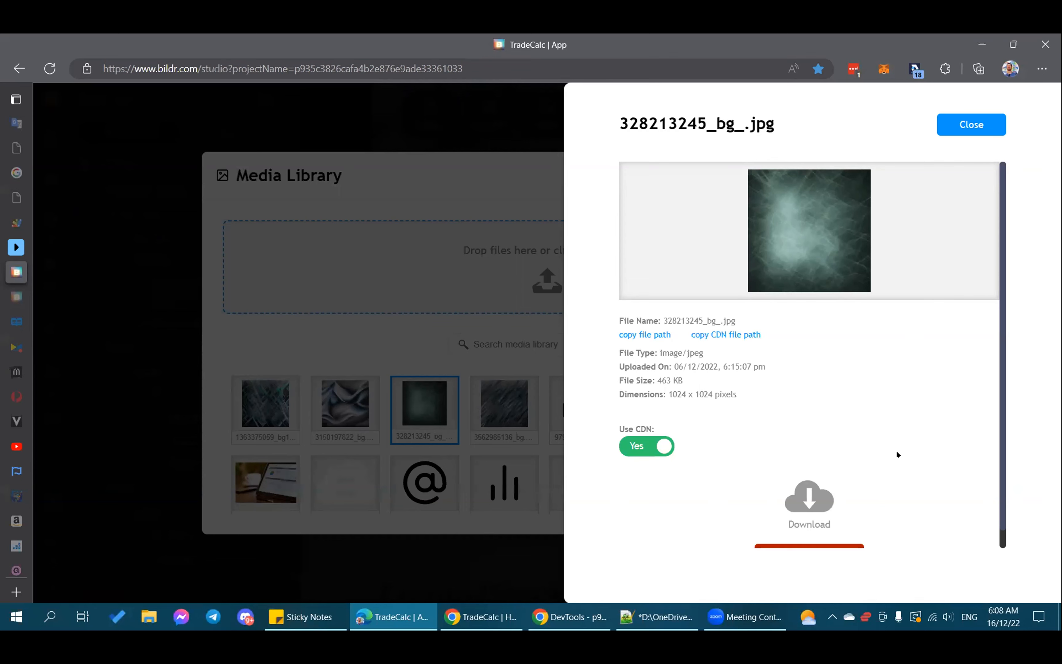
scroll(896, 453, down, 1)
click(971, 124)
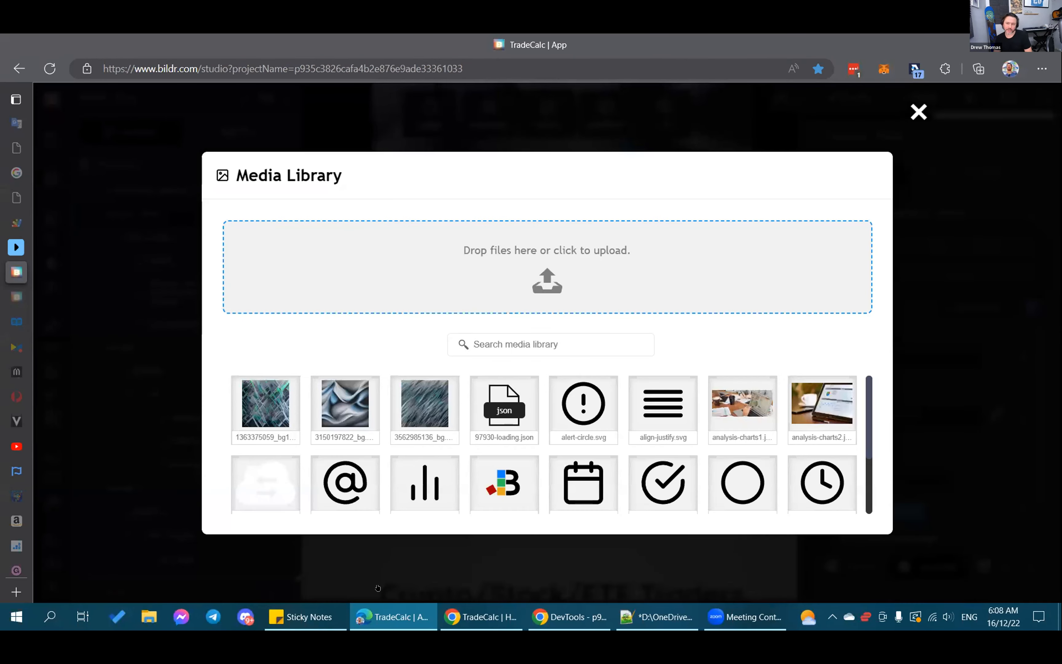
click(377, 587)
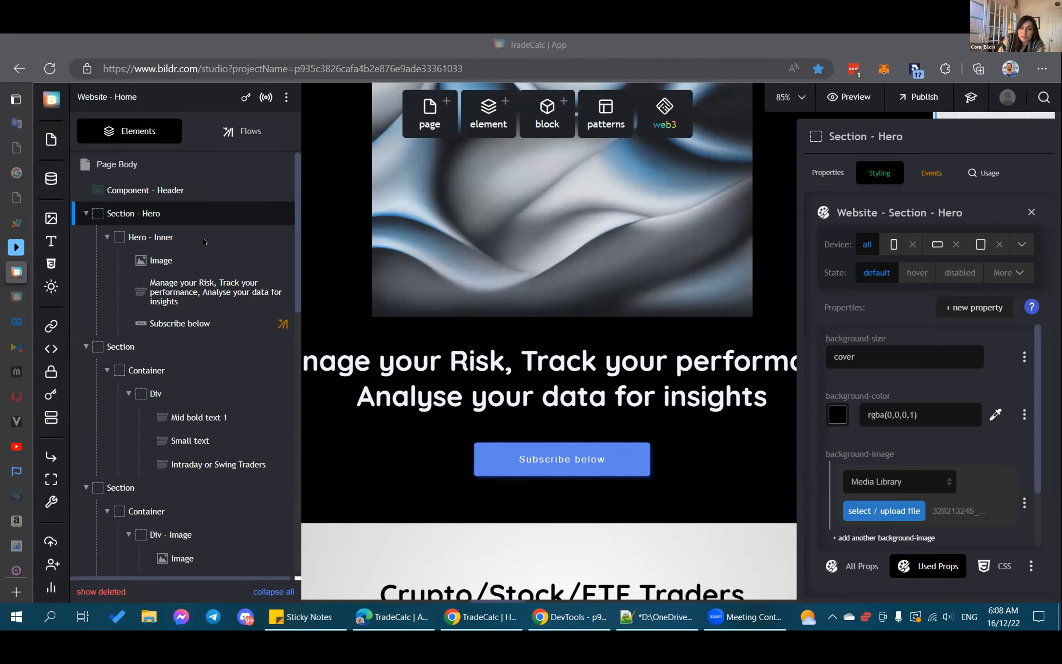
Reopen the Media Library and upload 328213245_bg_.jpg to it again.
click(46, 179)
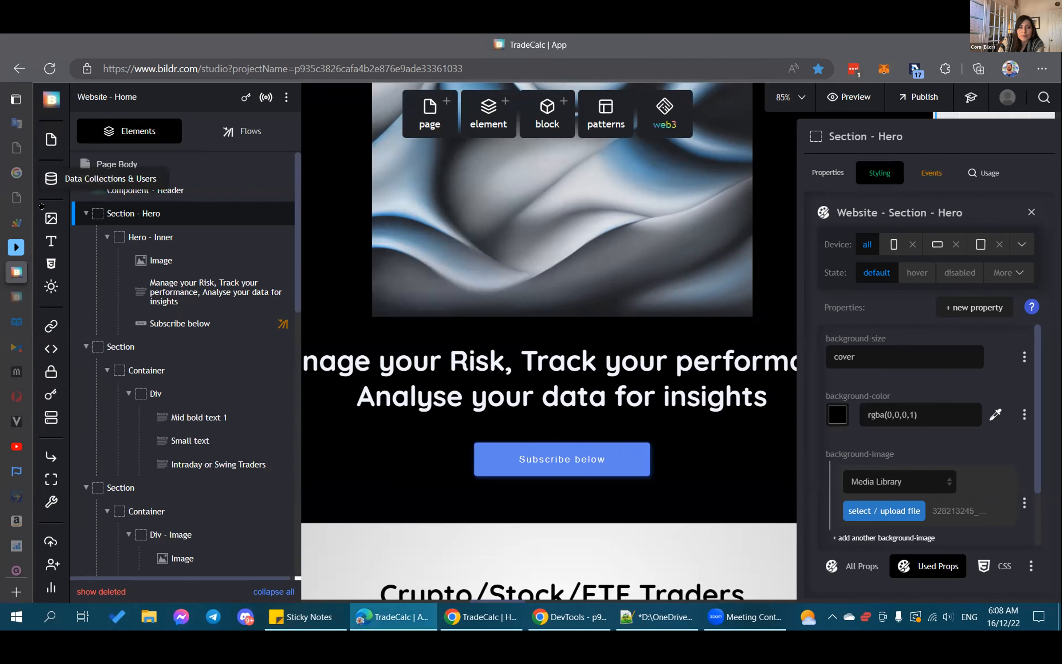
click(51, 218)
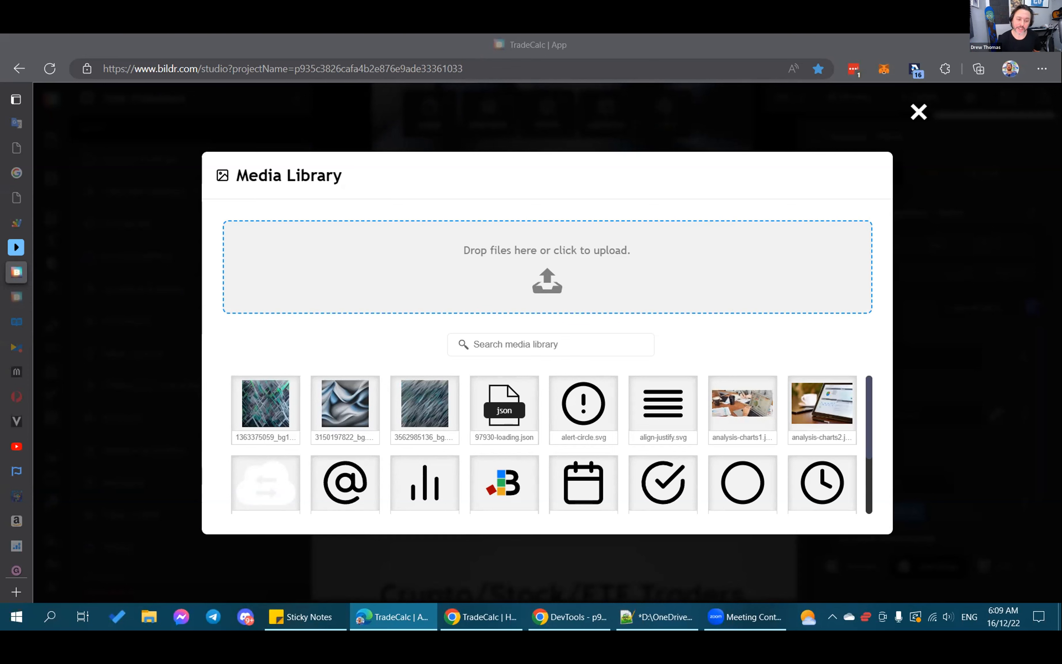
drag(900, 107, 437, 277)
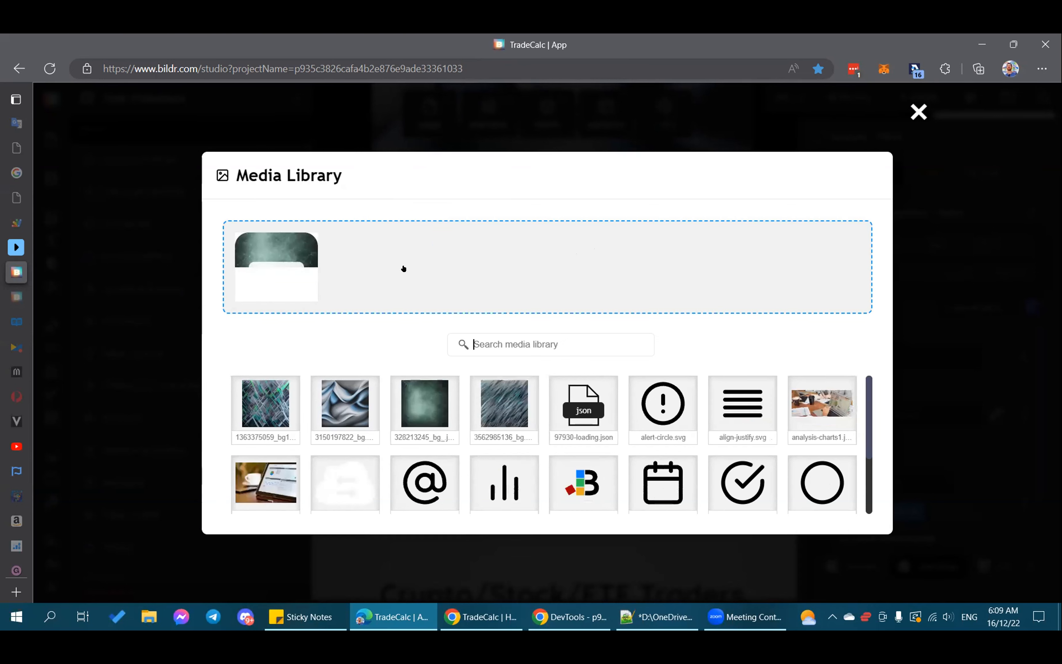
Copy the CDN file path of the uploaded 328213245_bg_.jpg, then close the Media Library.
click(409, 392)
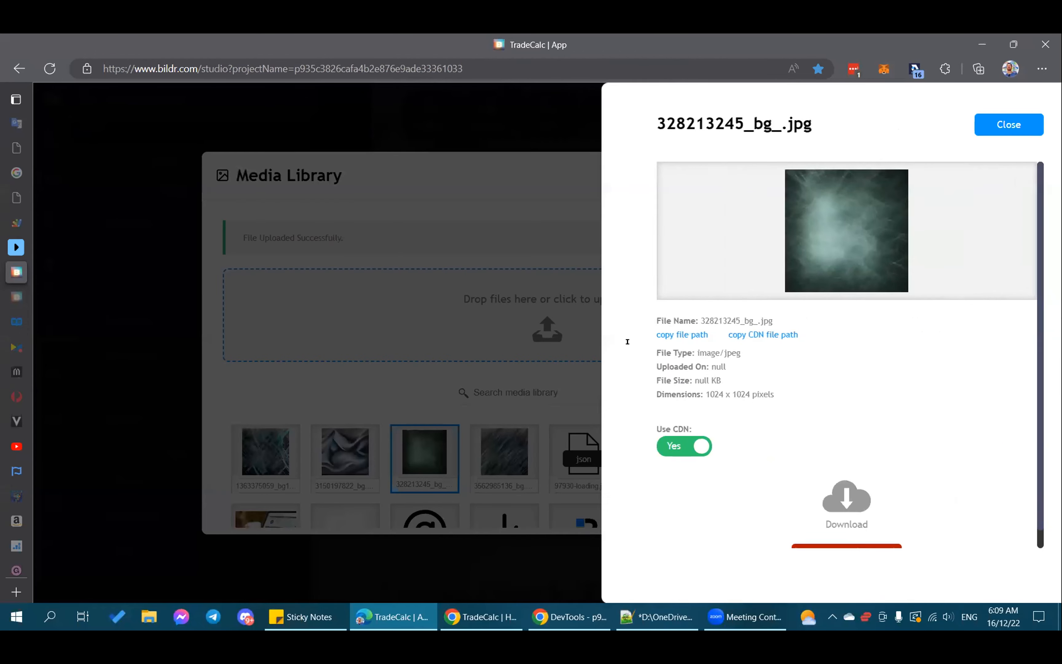
click(731, 335)
click(968, 131)
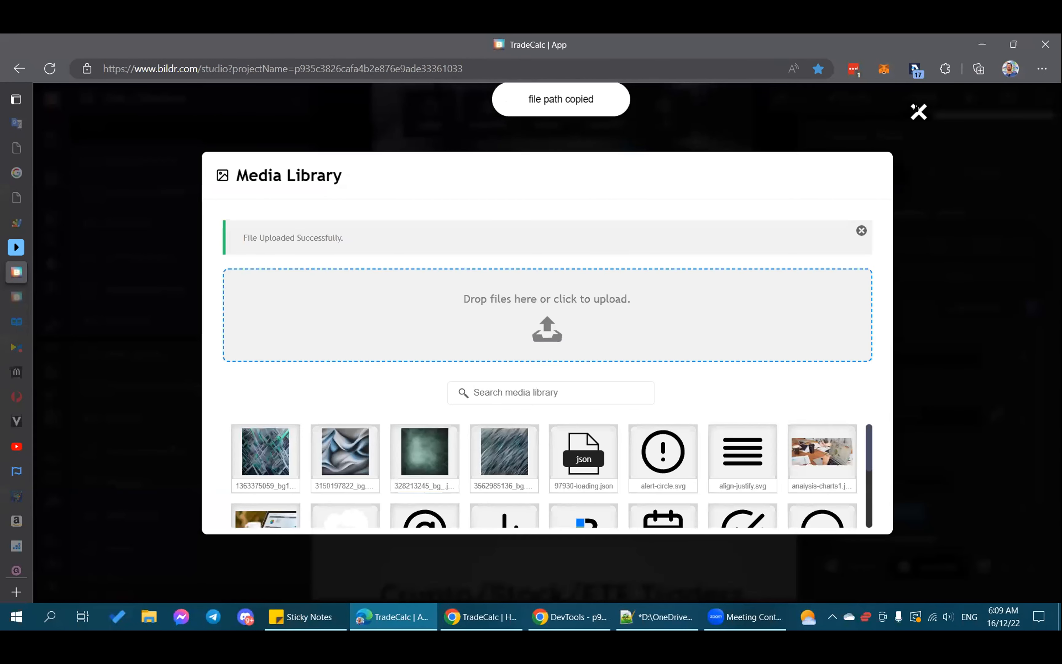
click(916, 109)
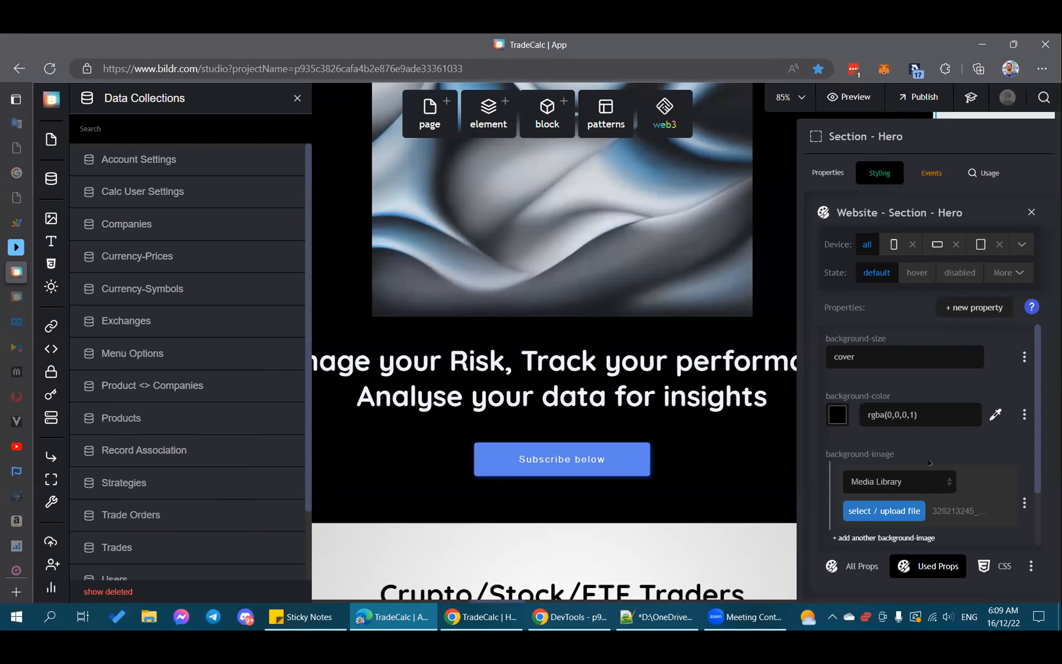
click(888, 508)
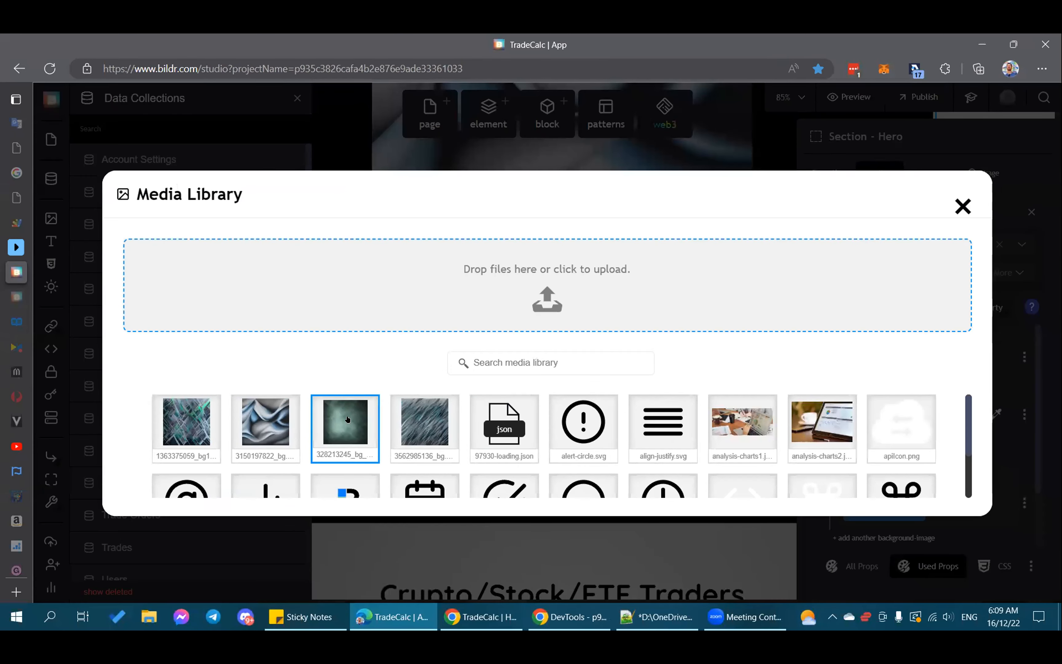
click(348, 419)
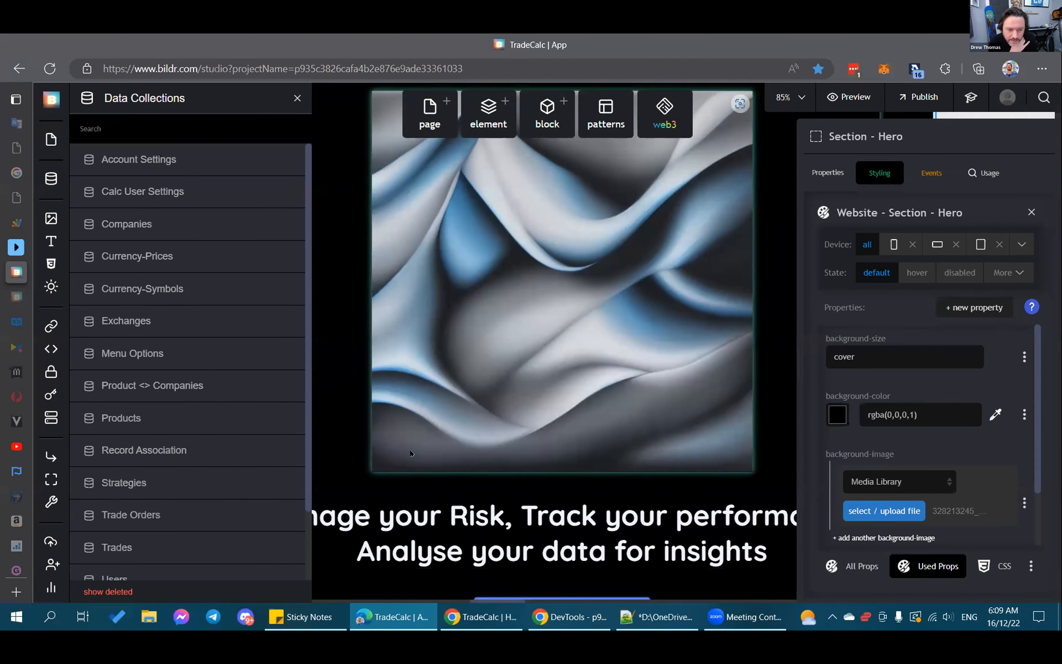
click(52, 138)
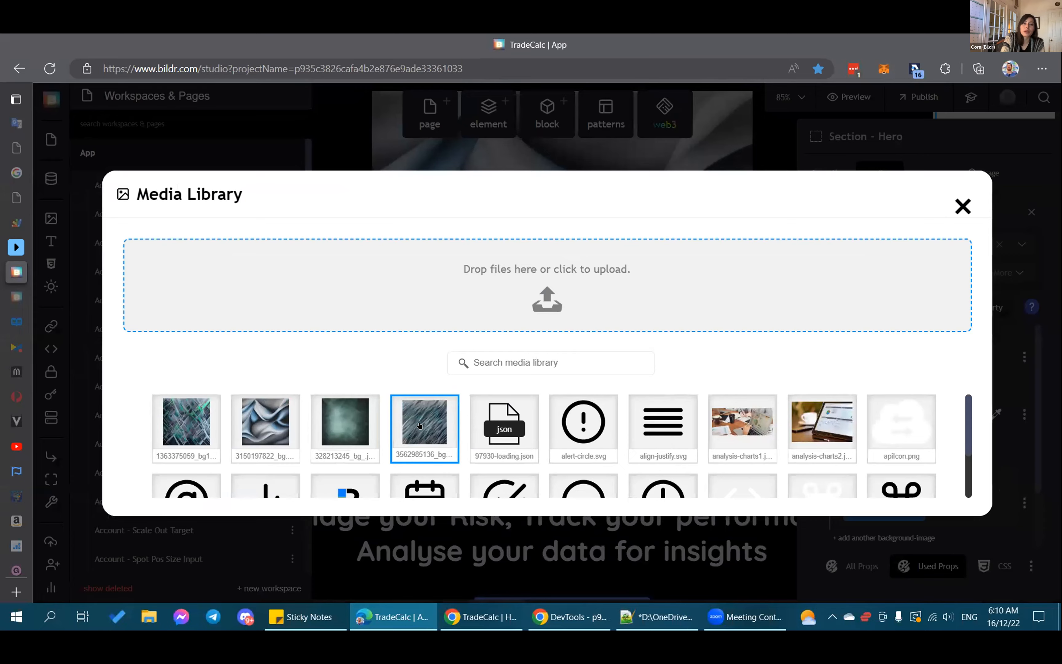
click(419, 425)
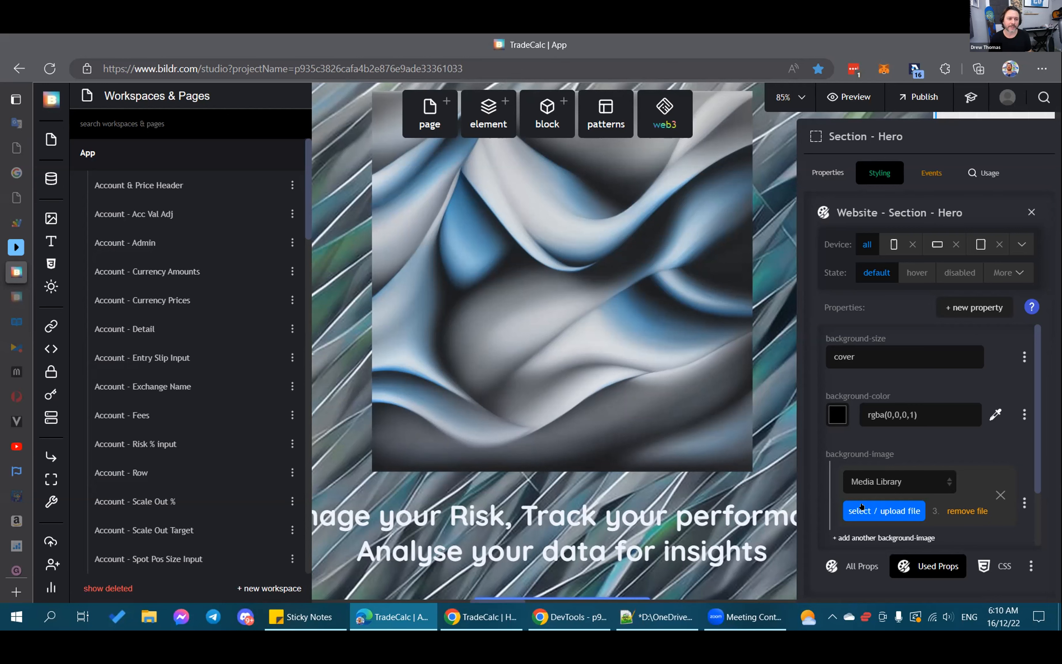
Select the Hero - Inner div and open the browser's developer tools to inspect the studio page.
click(330, 327)
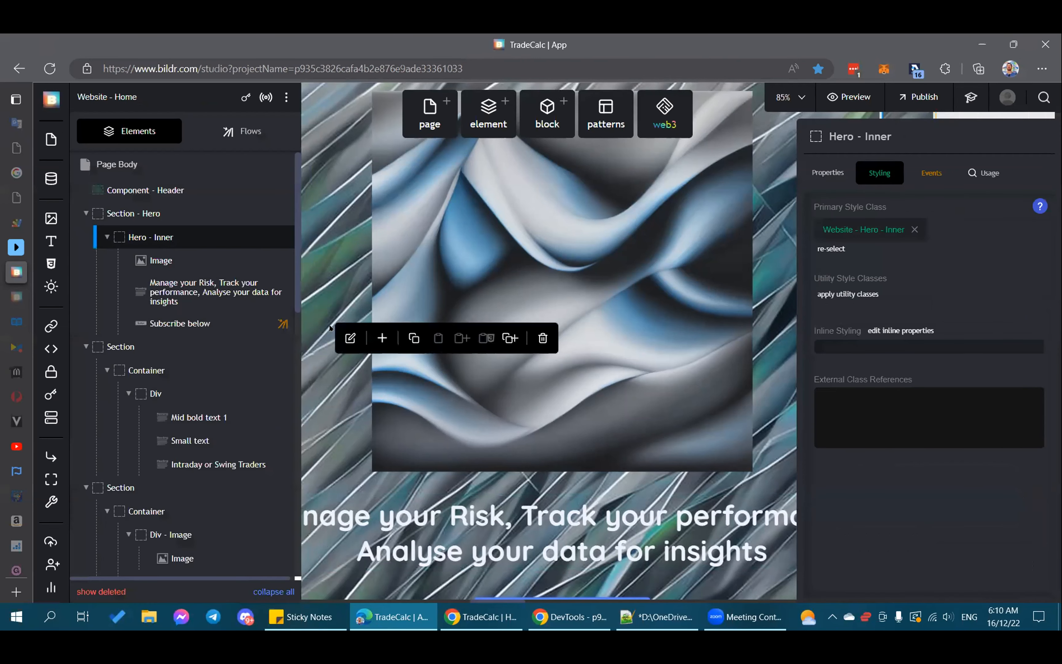
mouse_move(16, 202)
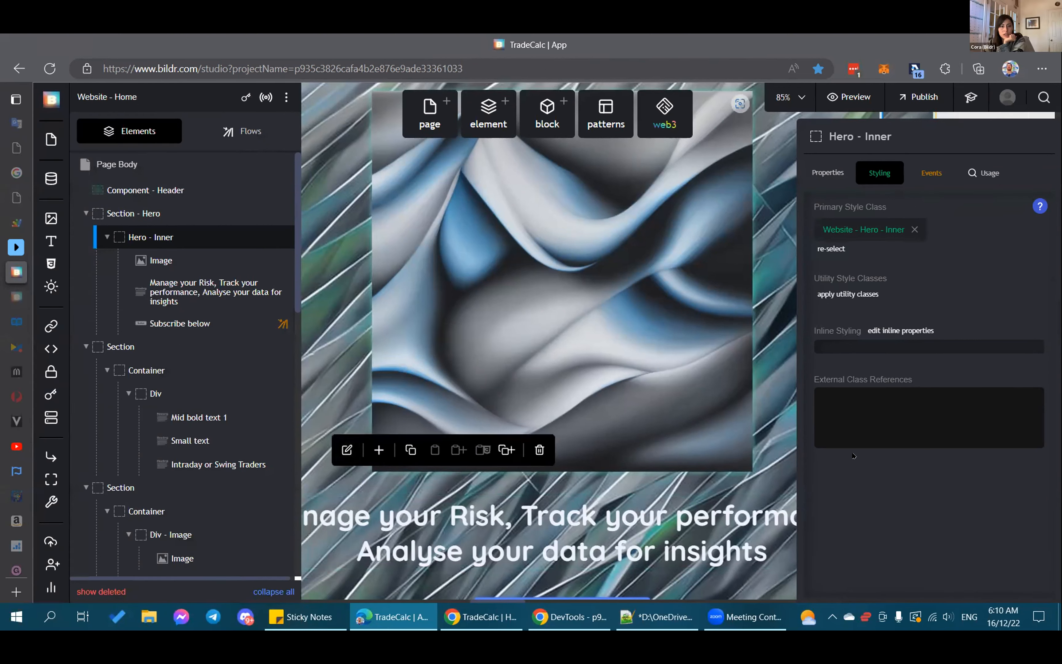
right_click(903, 497)
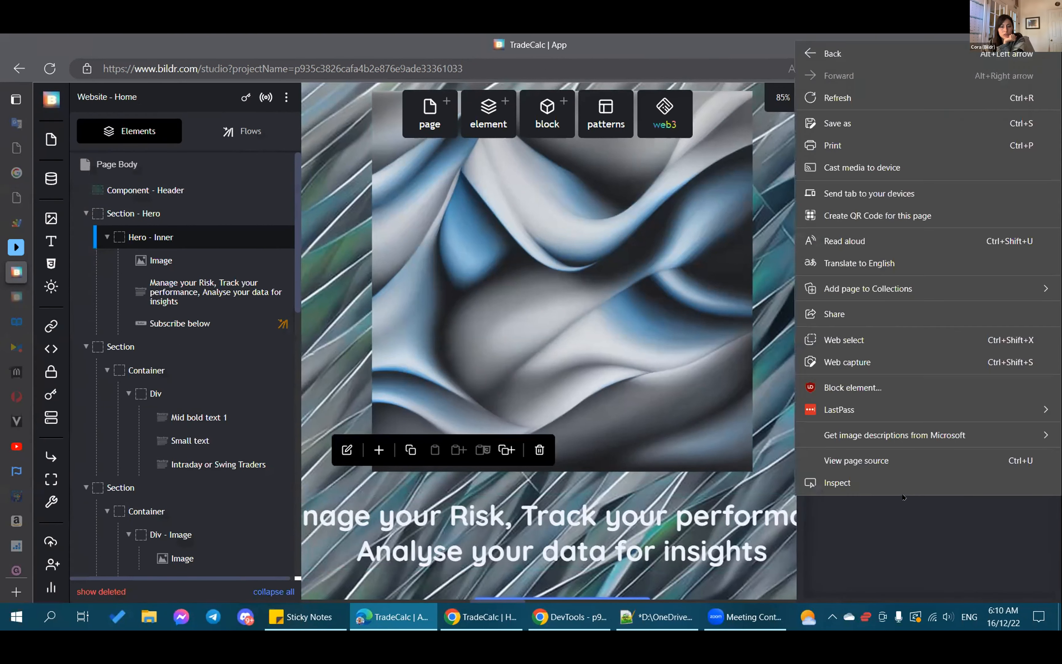
click(913, 479)
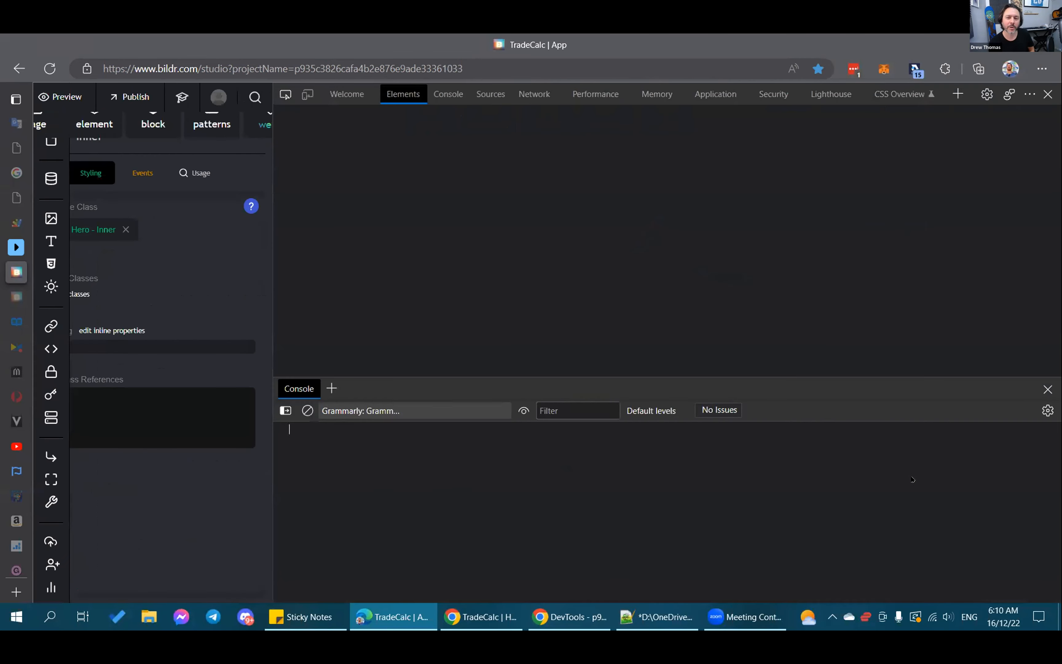